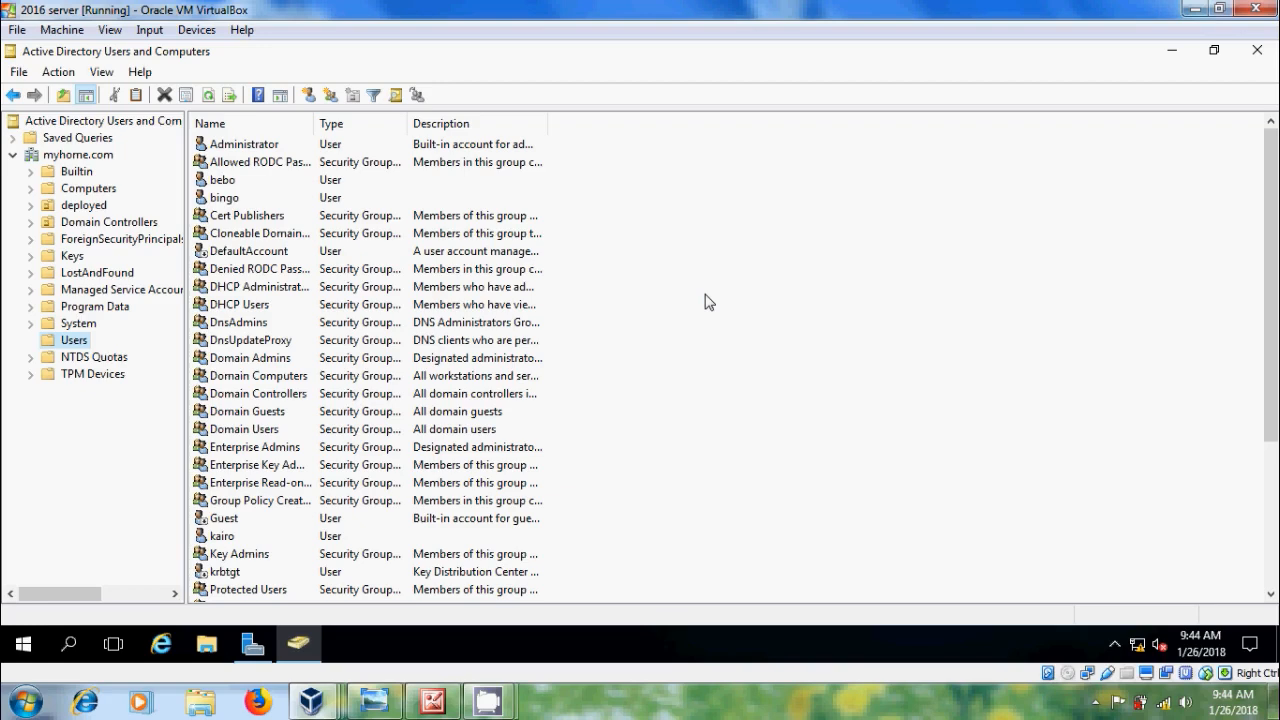
# Step: Copy the Administrator account into a new user with first name and logon name user1
pyautogui.rightClick(250, 145)
pyautogui.click(285, 155)
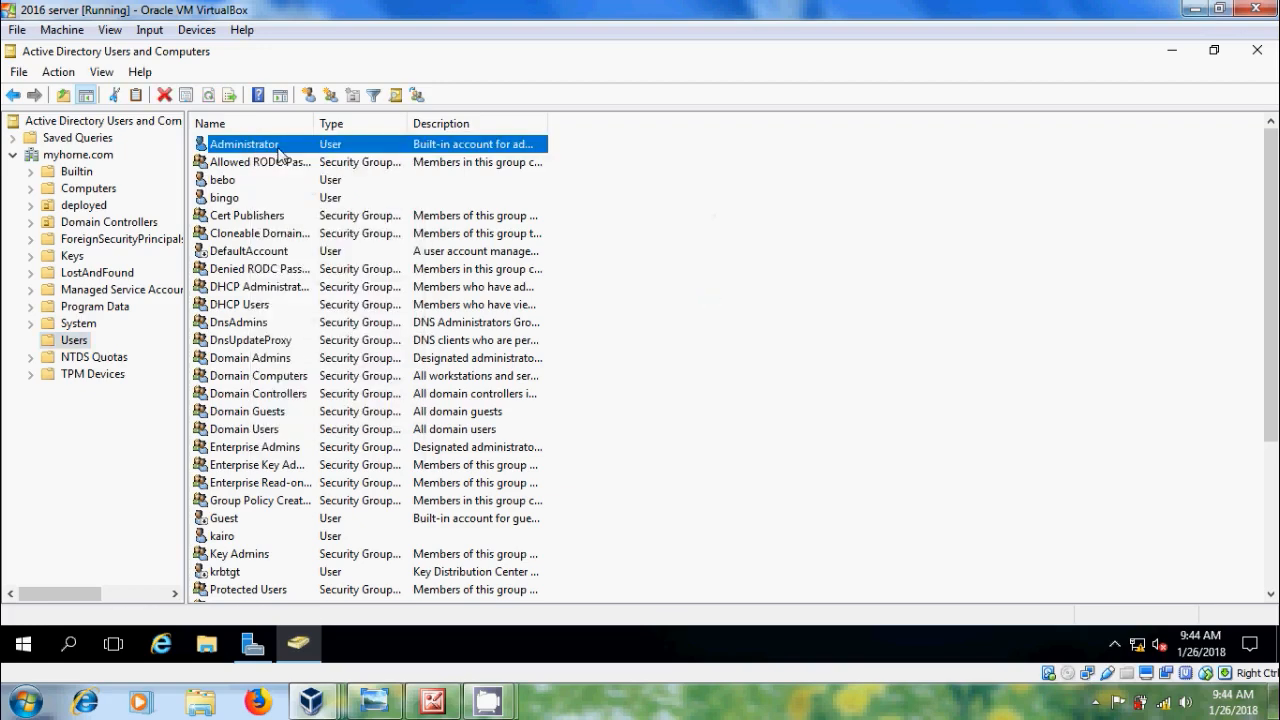
pyautogui.write('use')
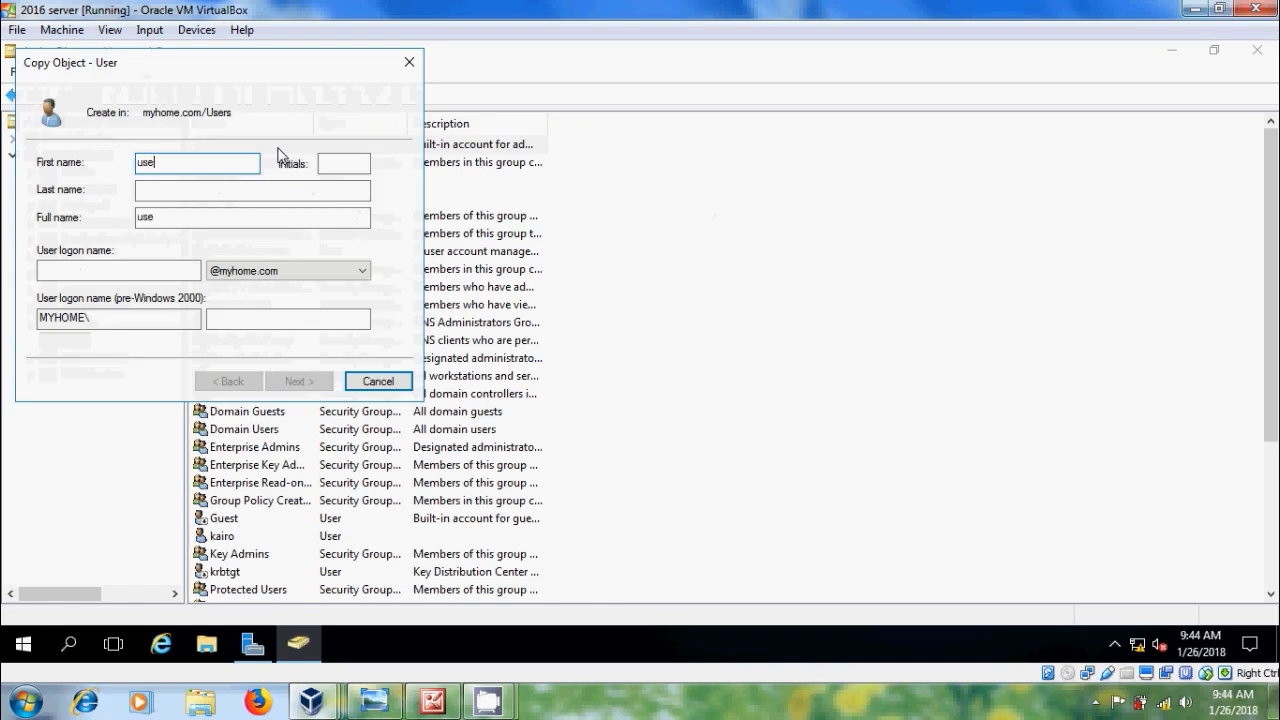
pyautogui.write('r1')
pyautogui.click(160, 278)
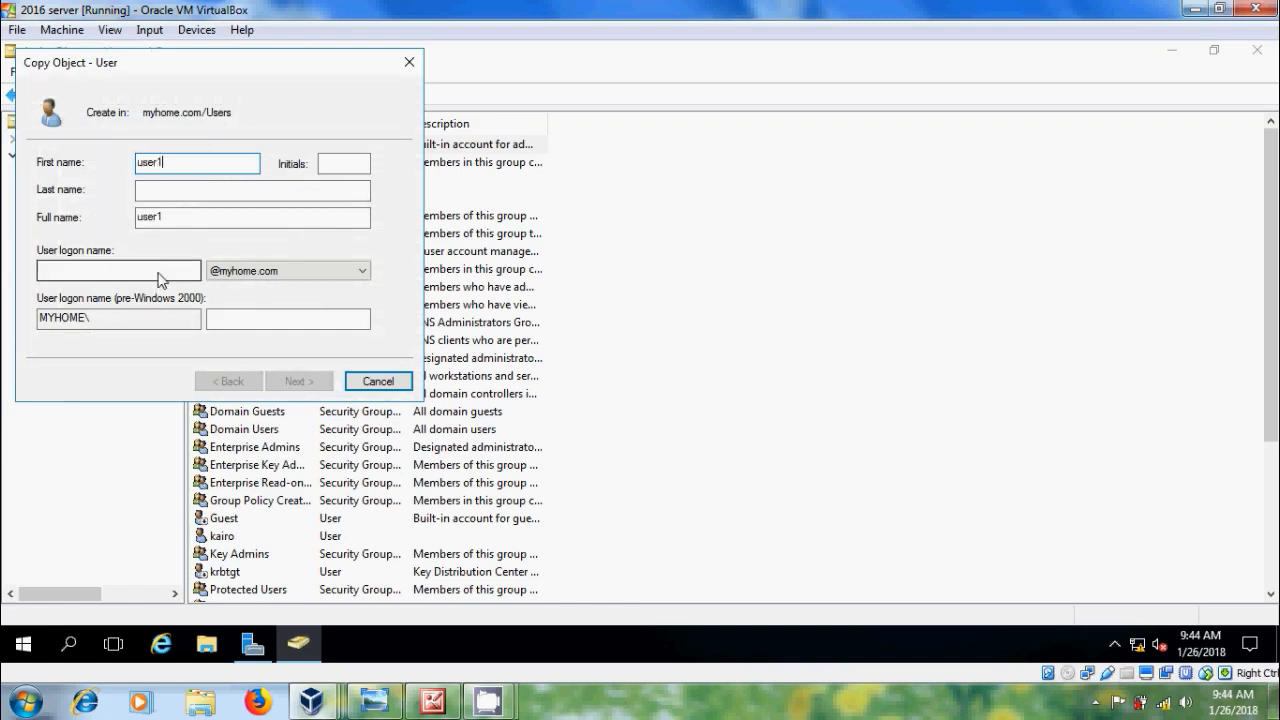
pyautogui.write('user')
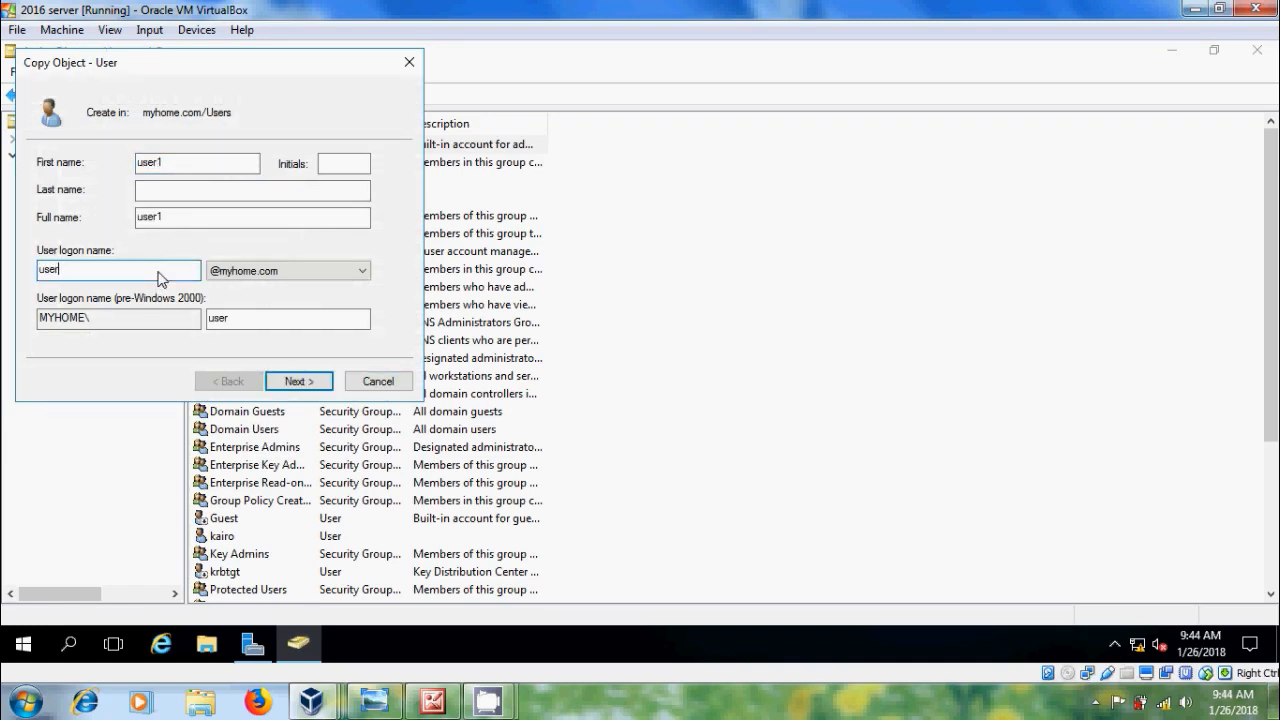
pyautogui.write('1')
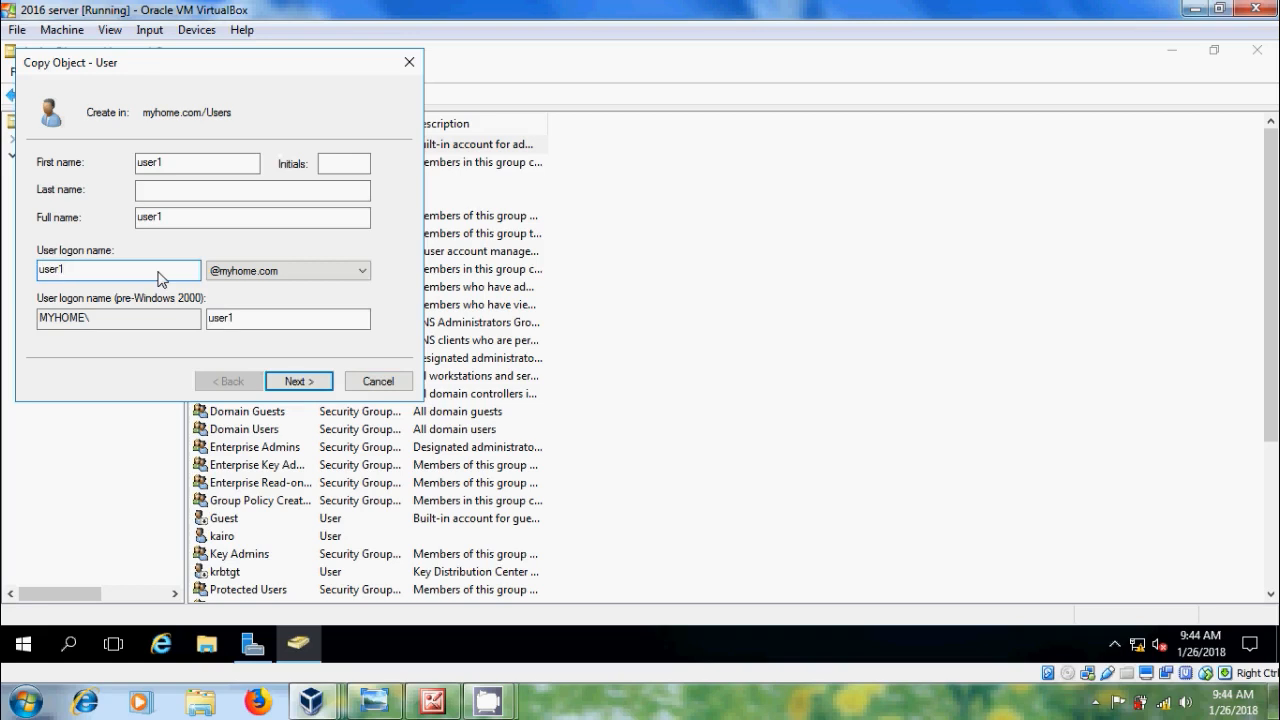
pyautogui.click(322, 381)
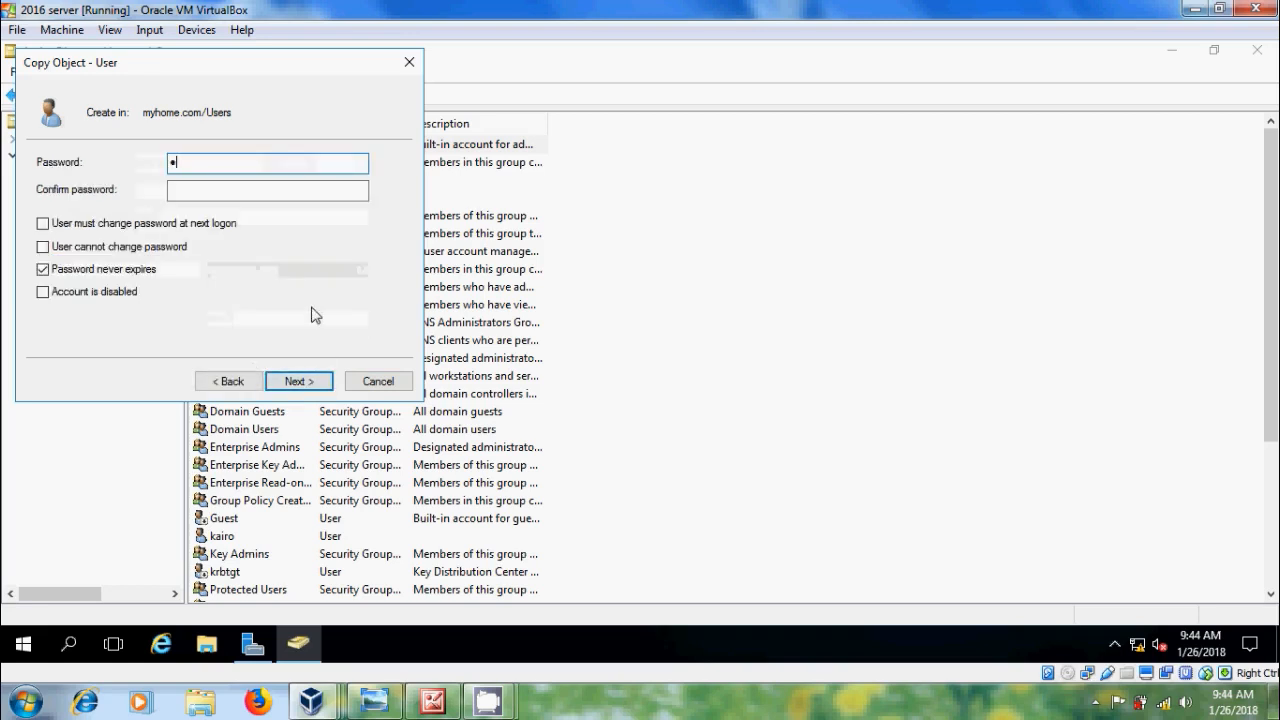
# Step: Give user1 a password it cannot change and create the account
pyautogui.write('••••••••')
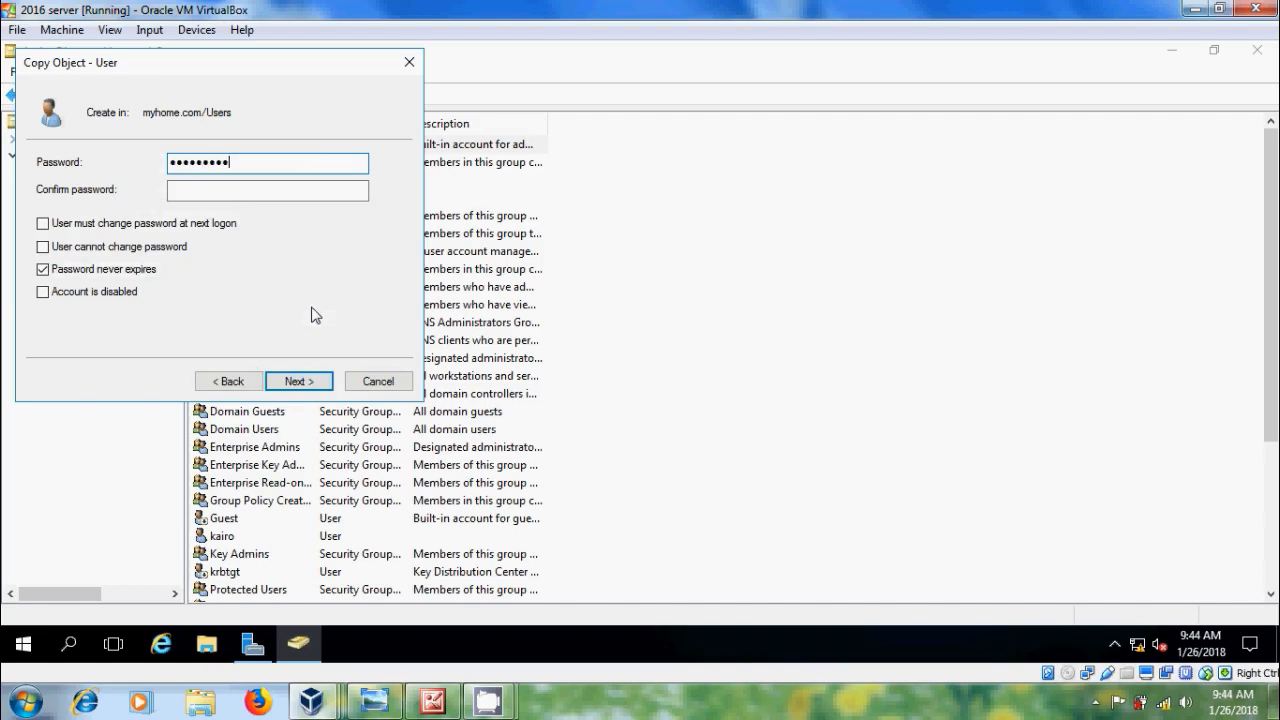
pyautogui.press('Tab')
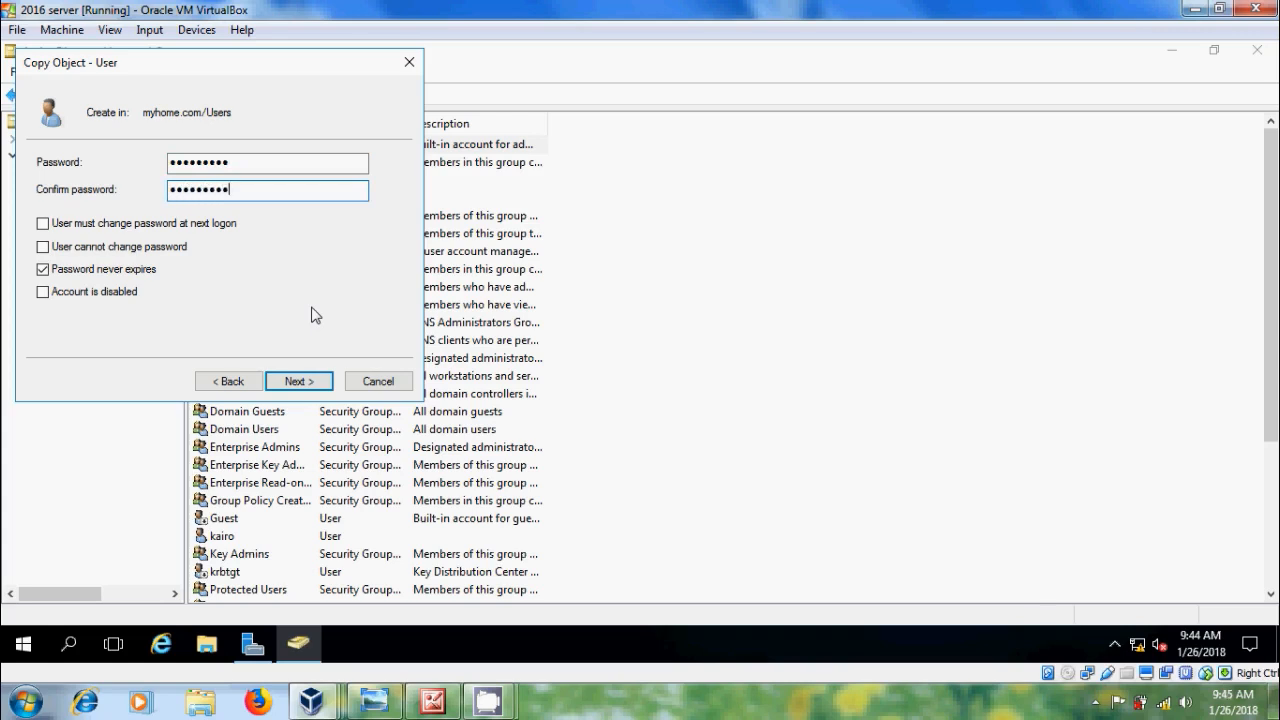
pyautogui.click(43, 250)
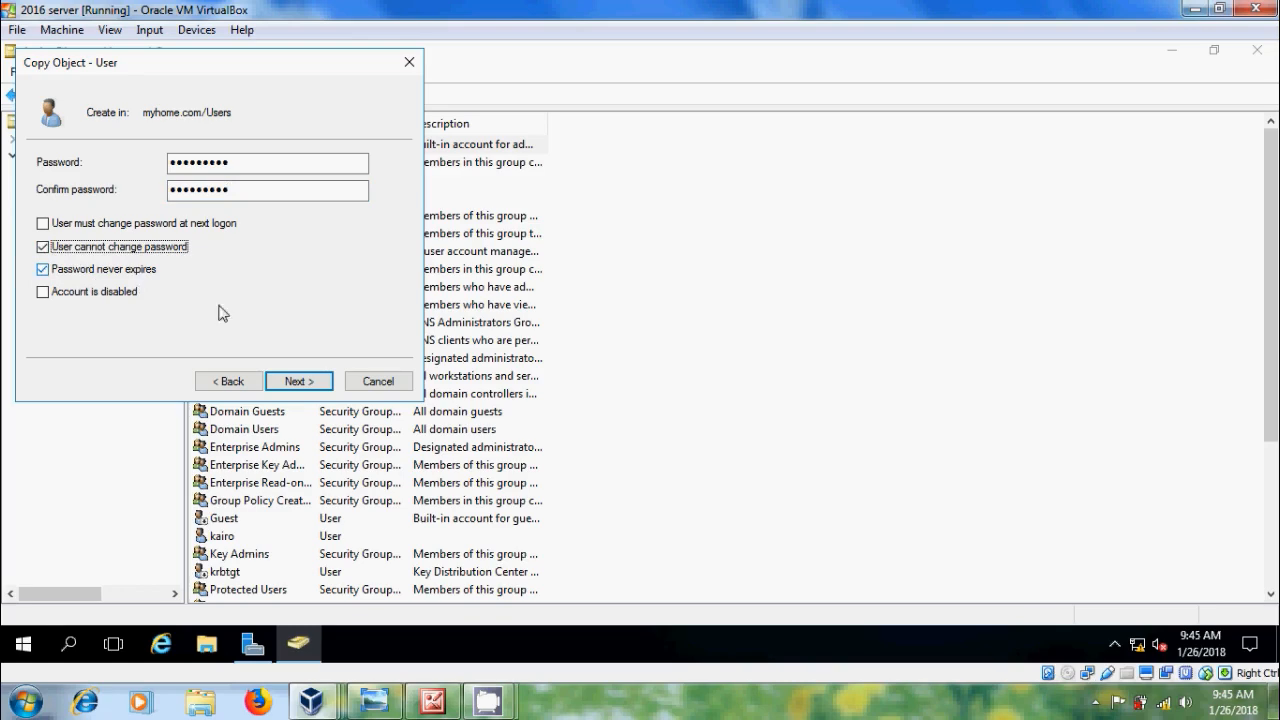
pyautogui.click(299, 383)
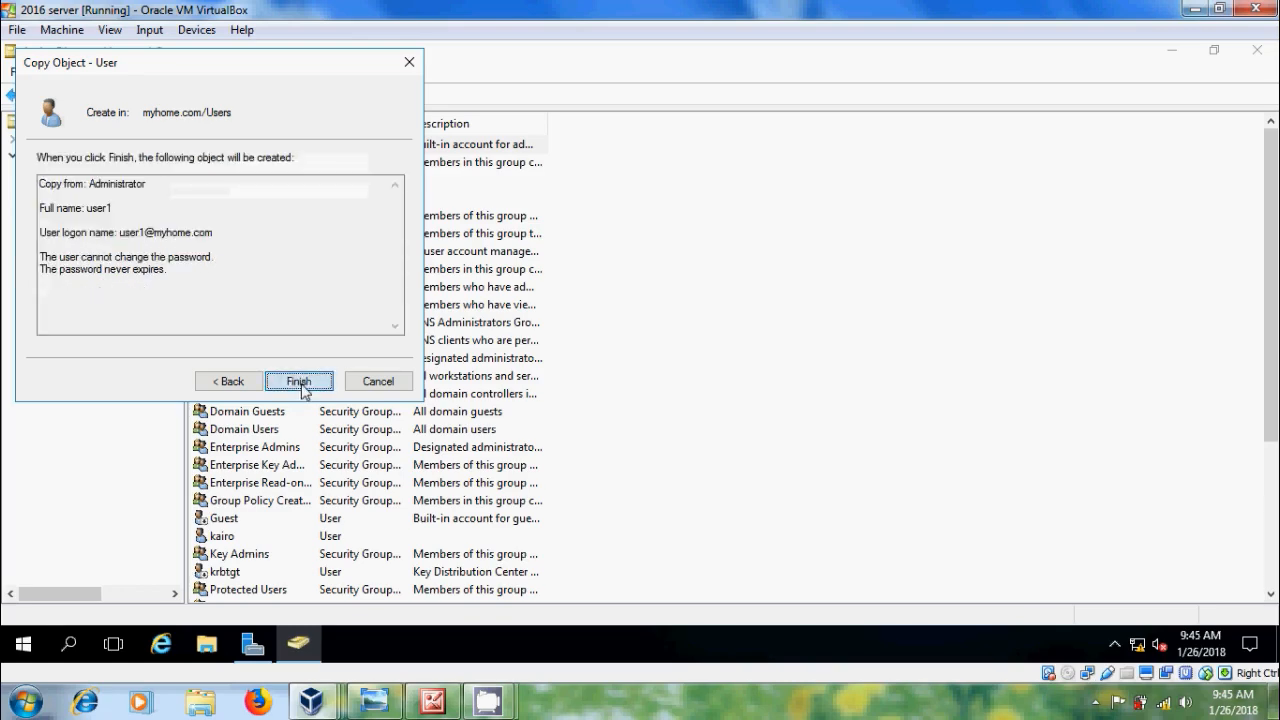
pyautogui.click(299, 382)
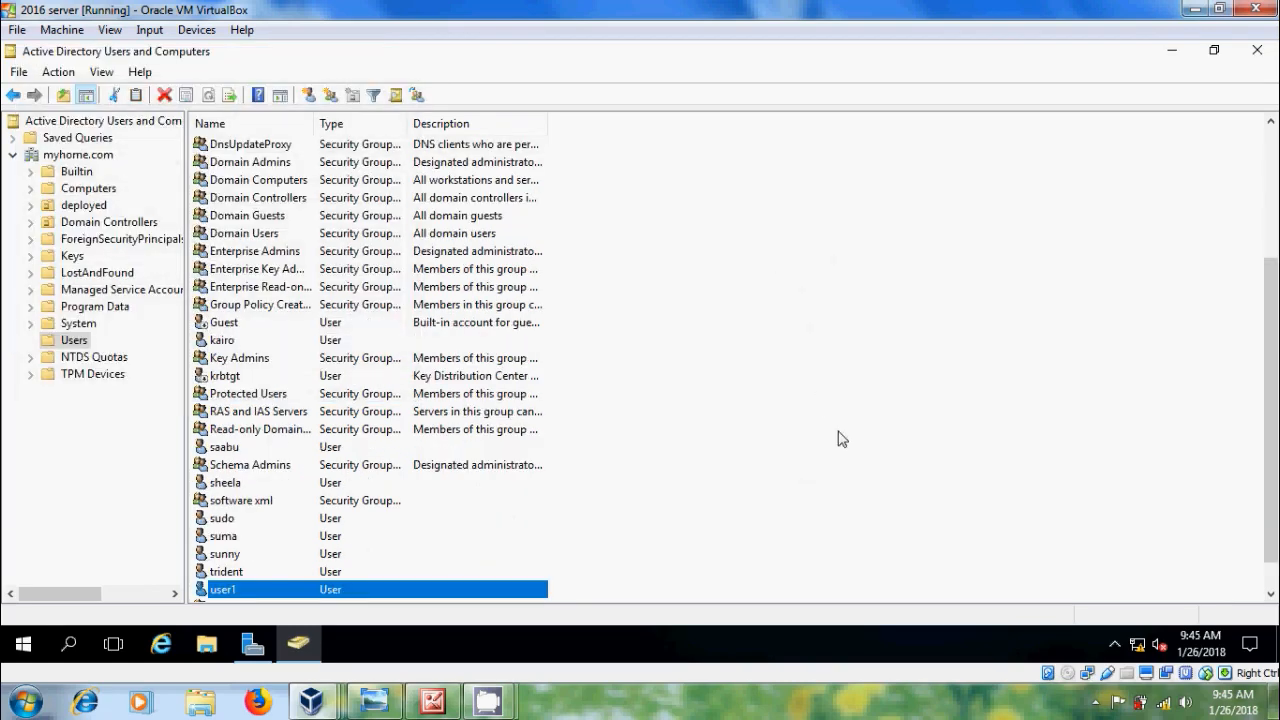
pyautogui.moveTo(1270, 303); pyautogui.dragTo(1250, 175)
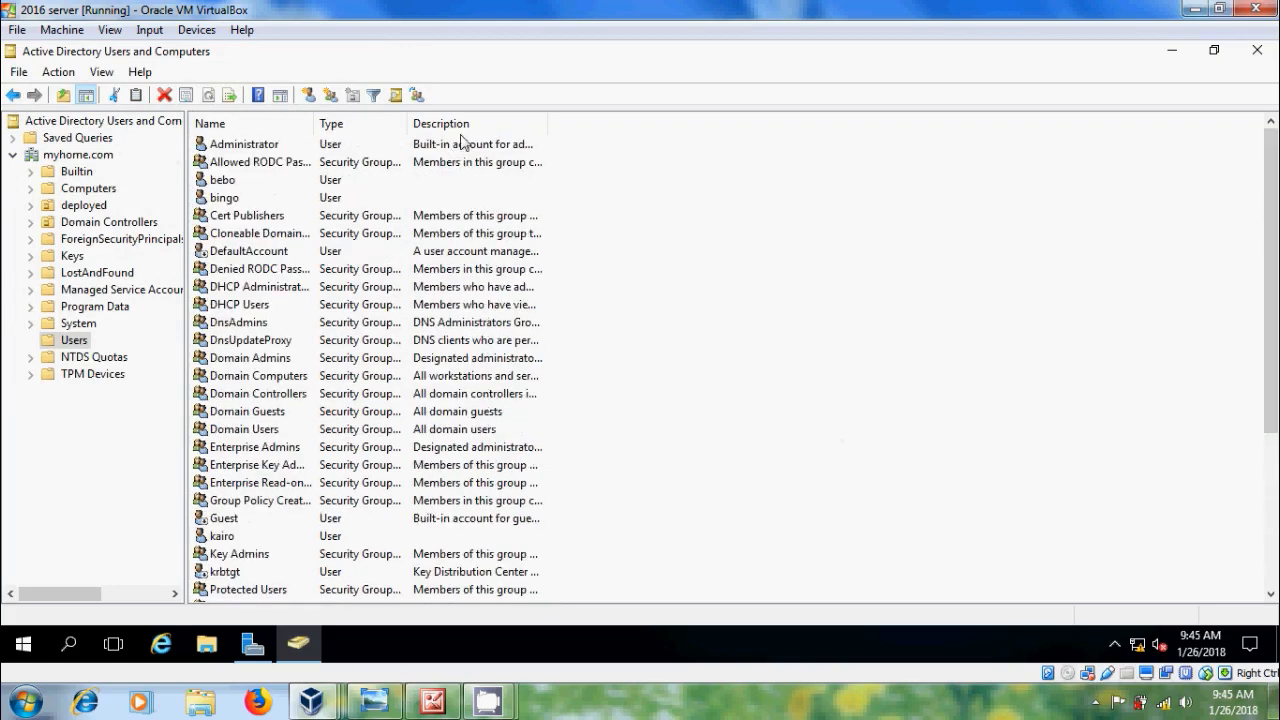
# Step: Copy the Administrator account into a new user named user2 with logon name user2
pyautogui.rightClick(251, 145)
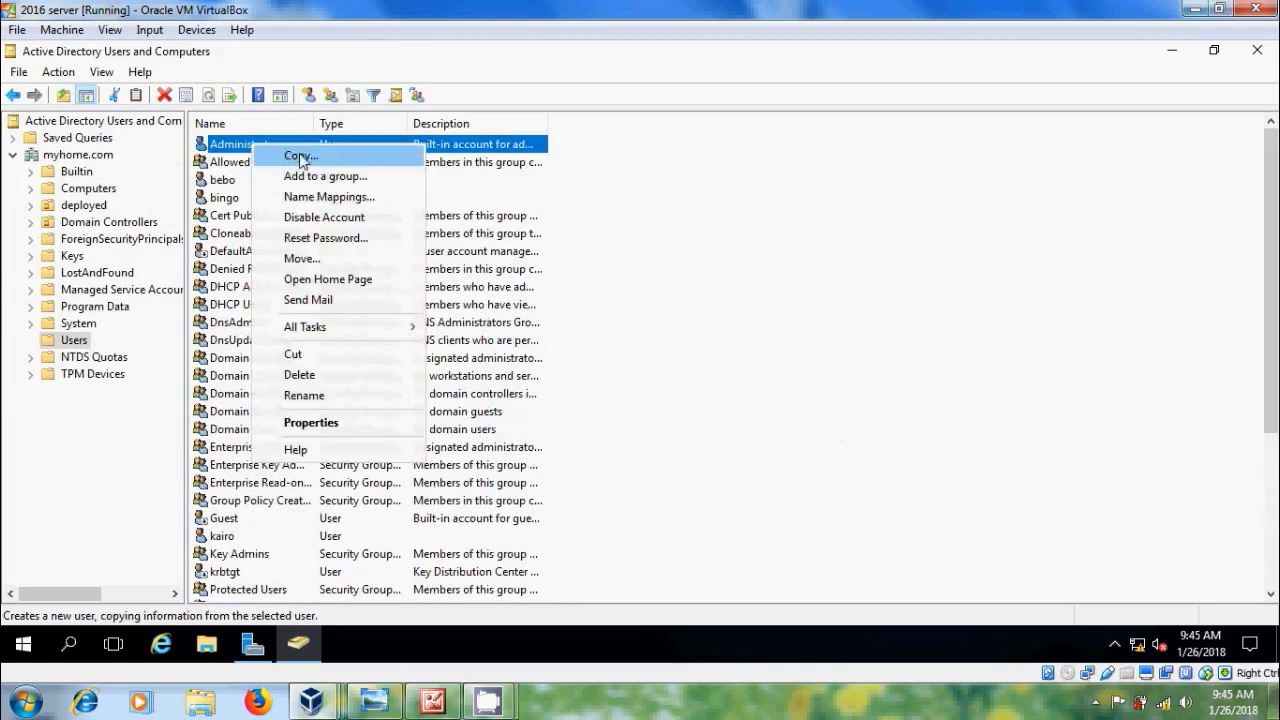
pyautogui.click(300, 157)
pyautogui.write('u')
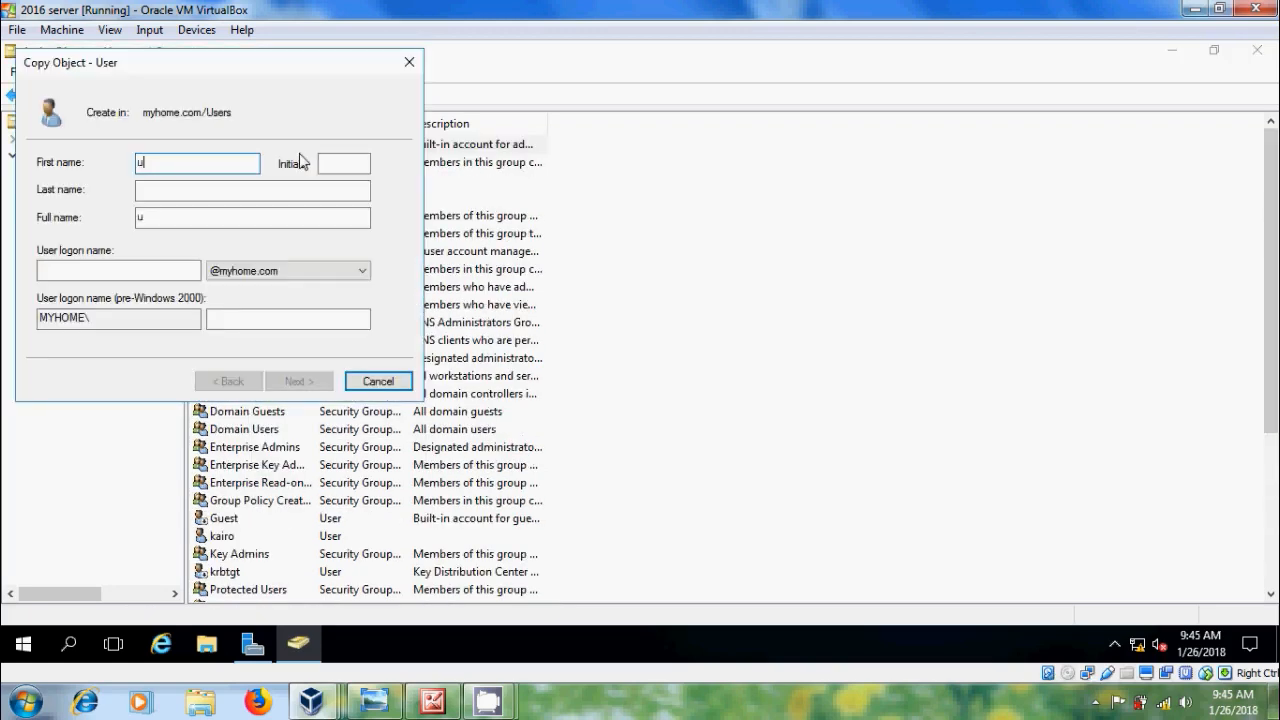
pyautogui.write('ser2')
pyautogui.click(172, 276)
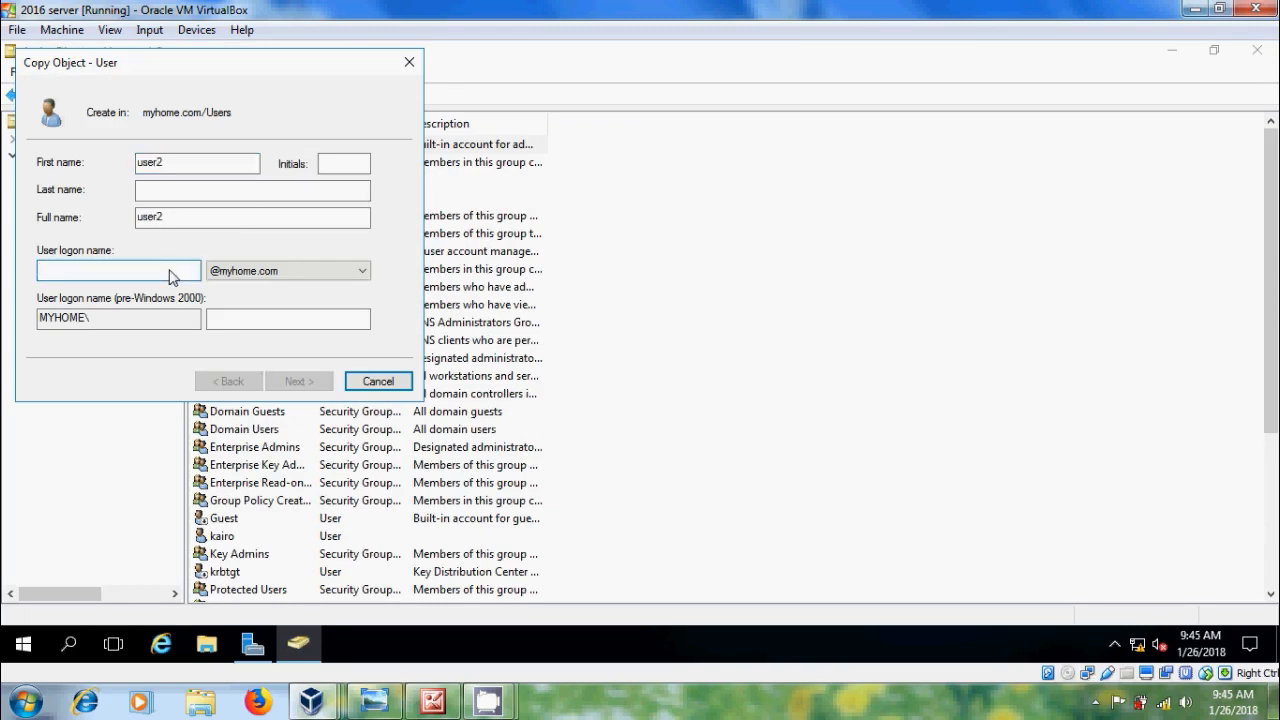
pyautogui.write('user2')
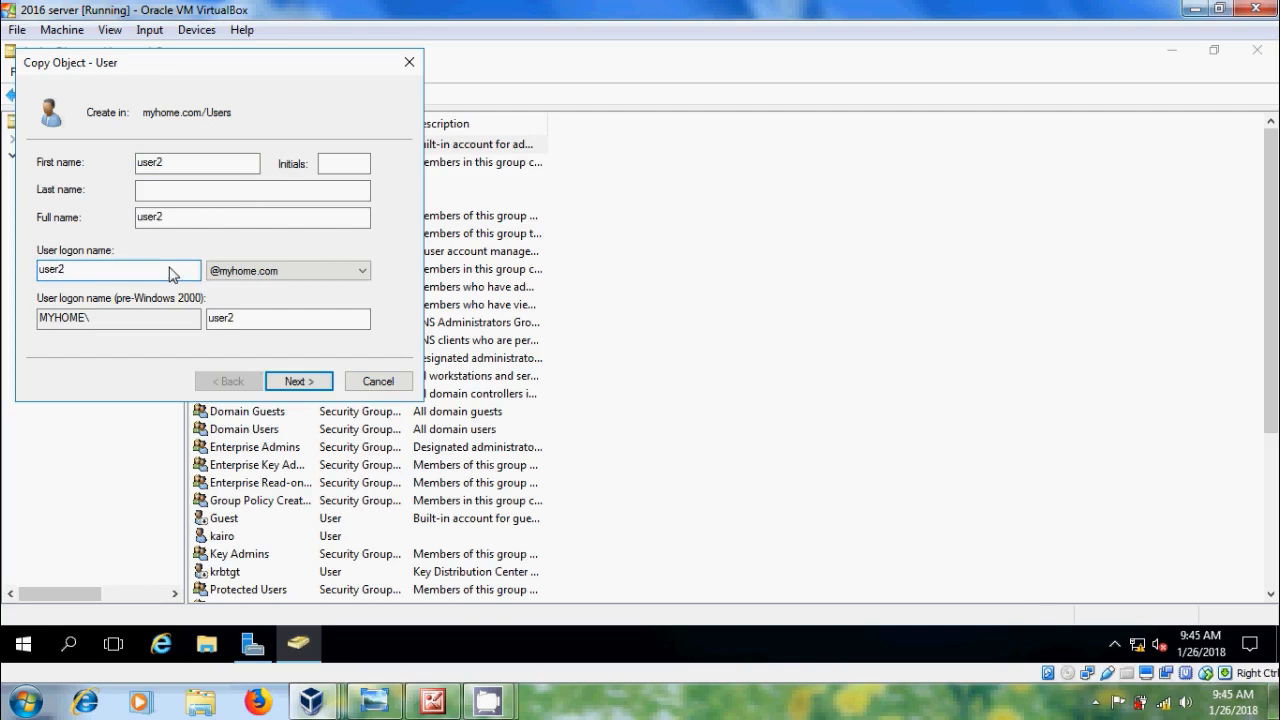
pyautogui.click(303, 383)
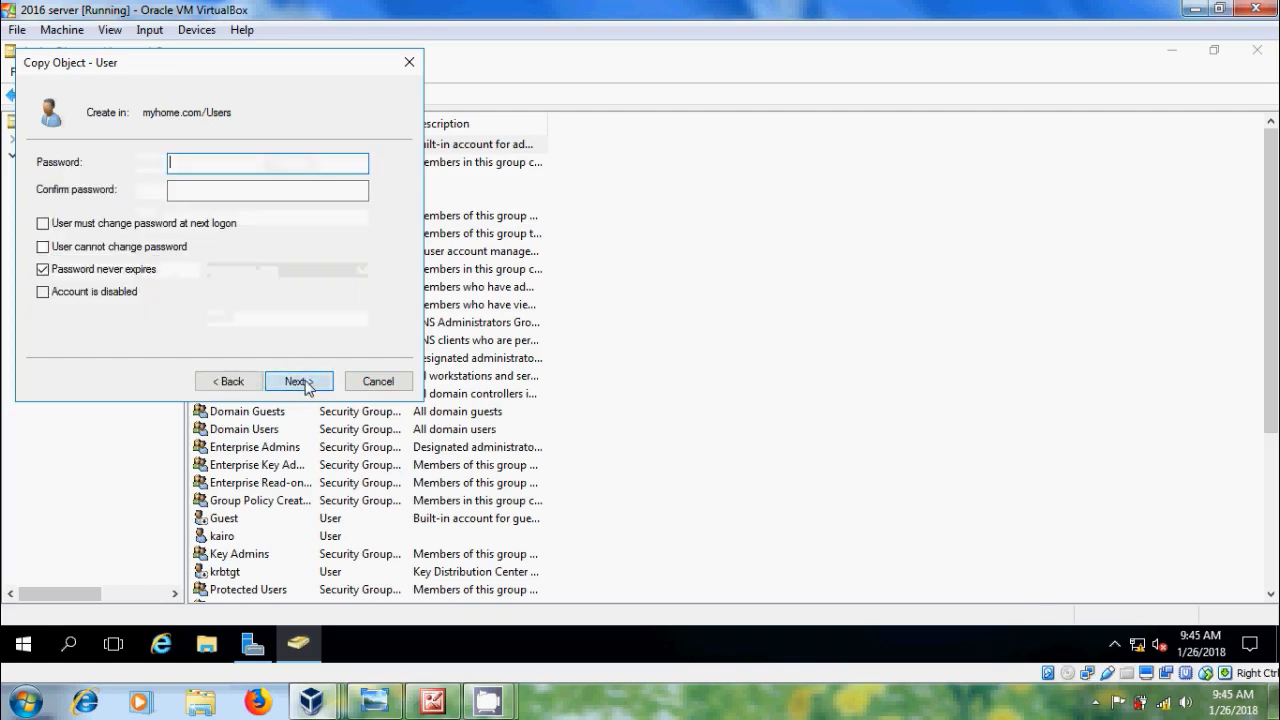
# Step: Set user2's password, clear 'Password never expires', require a change at next logon, and create the account
pyautogui.write('•')
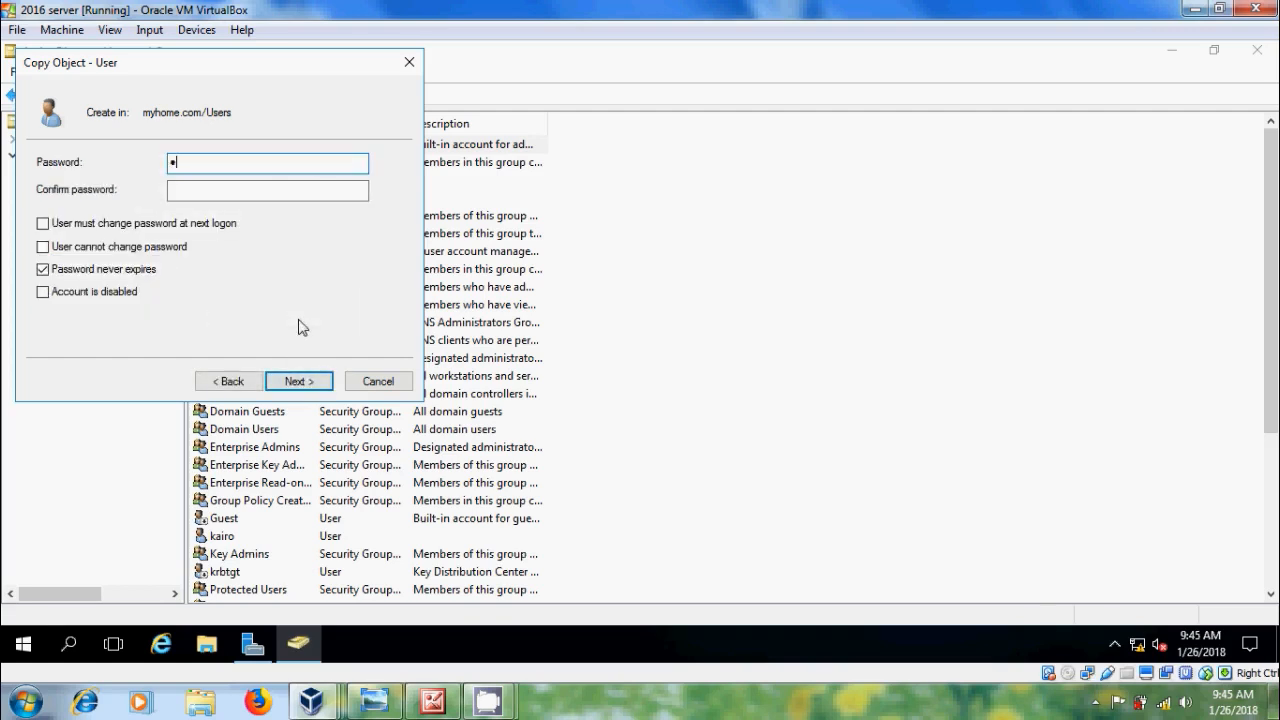
pyautogui.write('••••••••')
pyautogui.press('Tab')
pyautogui.write('•••')
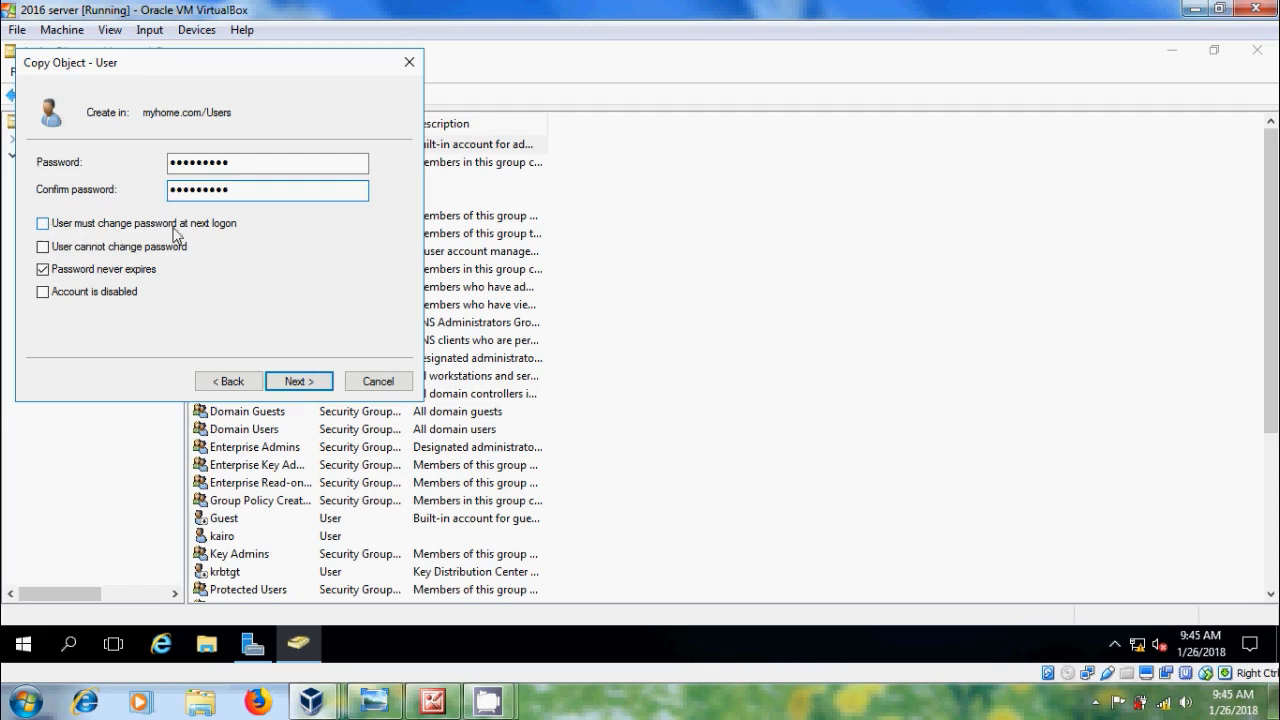
pyautogui.click(43, 224)
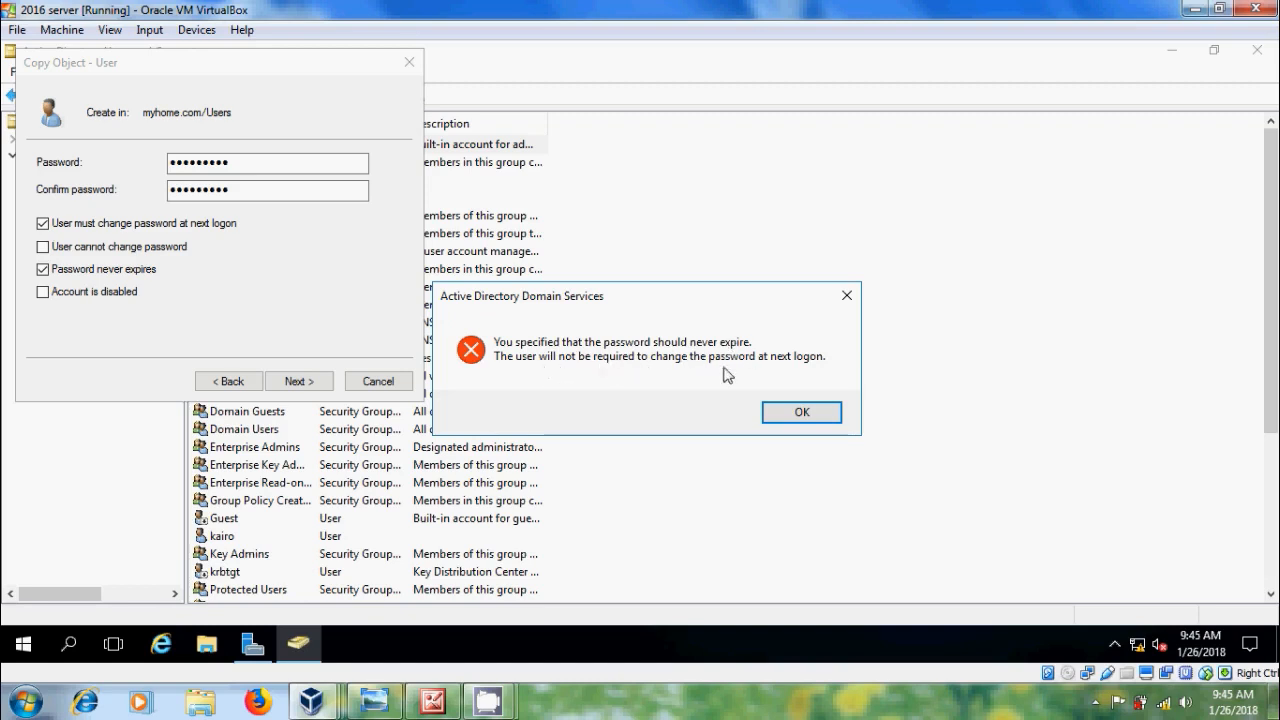
pyautogui.click(821, 410)
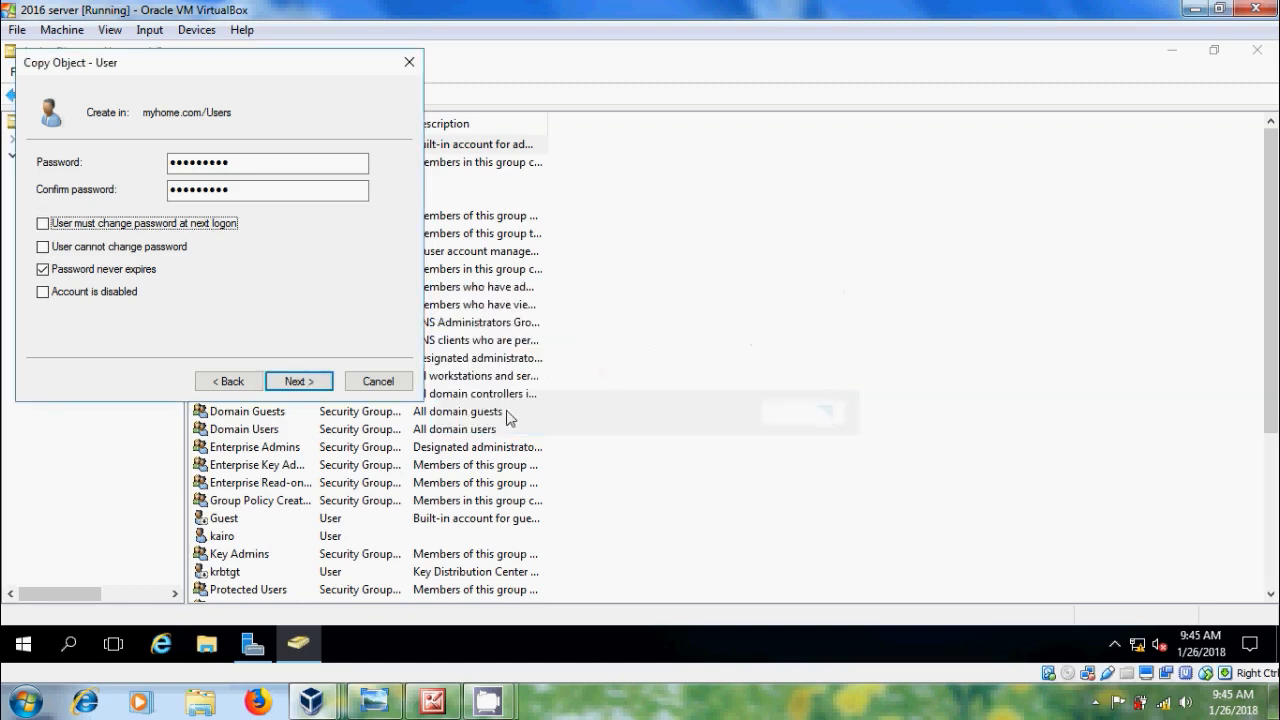
pyautogui.click(43, 269)
pyautogui.click(43, 223)
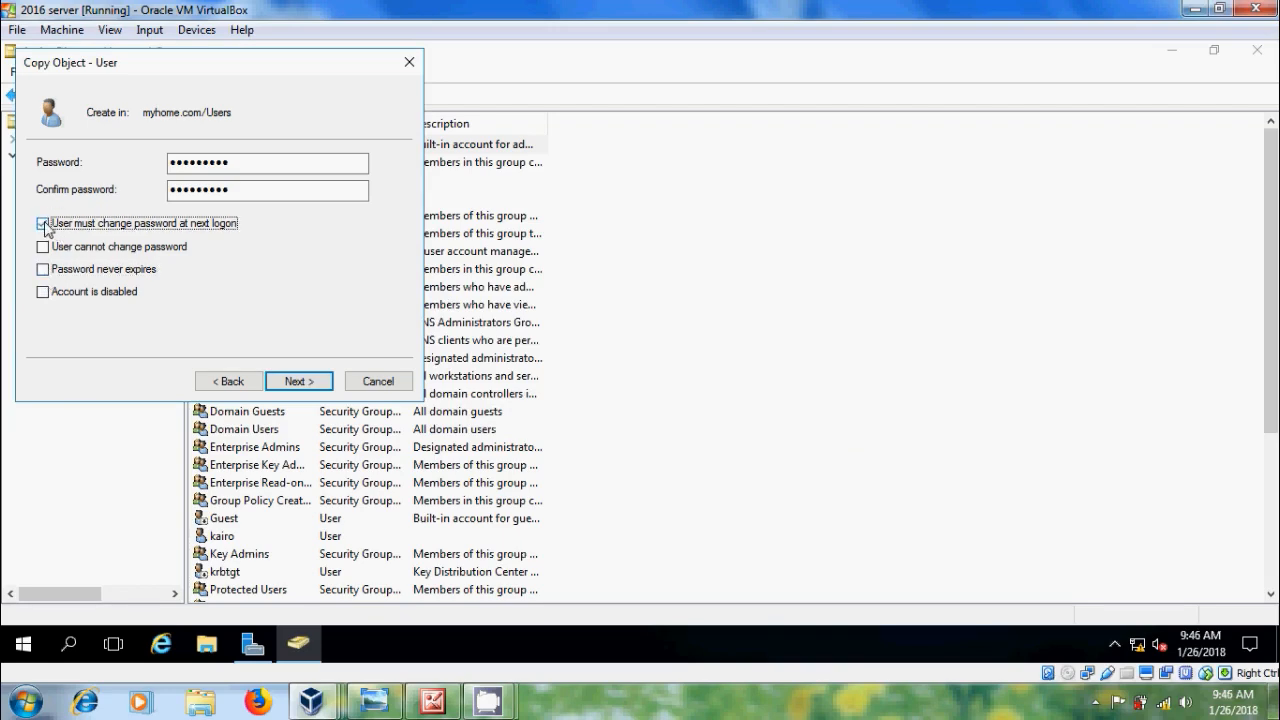
pyautogui.click(302, 381)
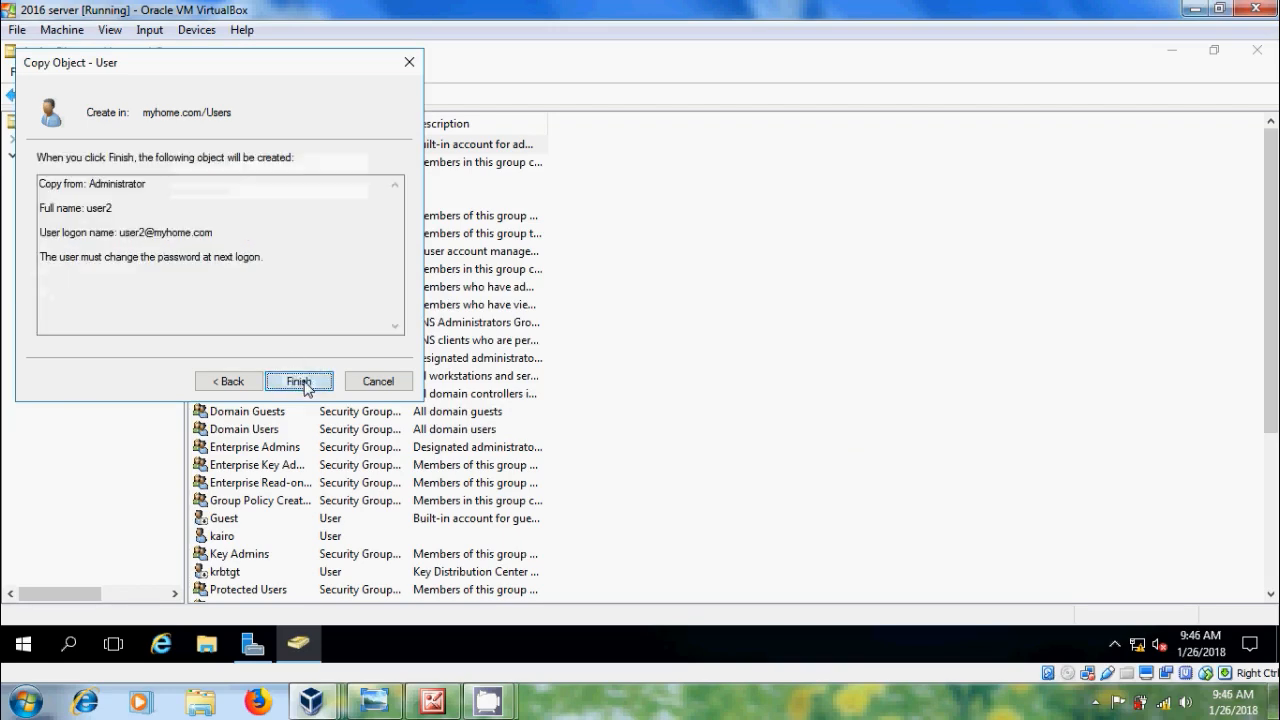
pyautogui.click(305, 387)
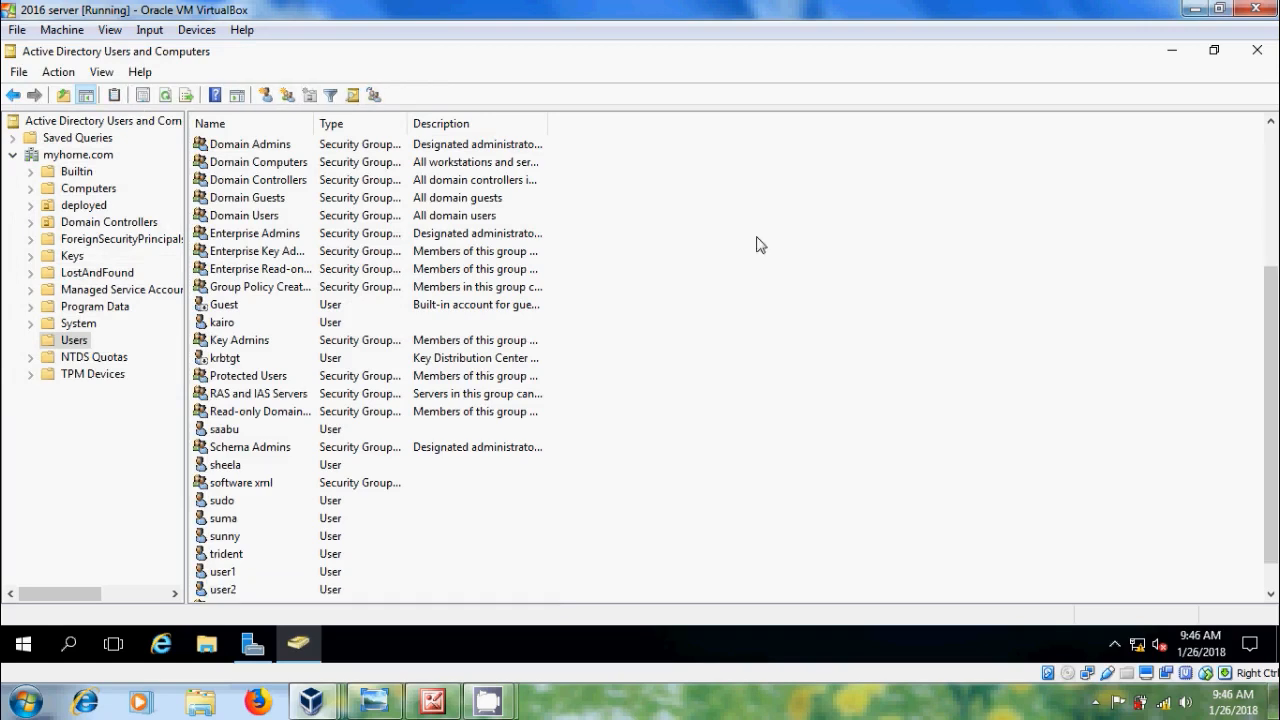
# Step: Start a new user in the Users container with first name and logon name user3
pyautogui.rightClick(757, 245)
pyautogui.moveTo(877, 297)
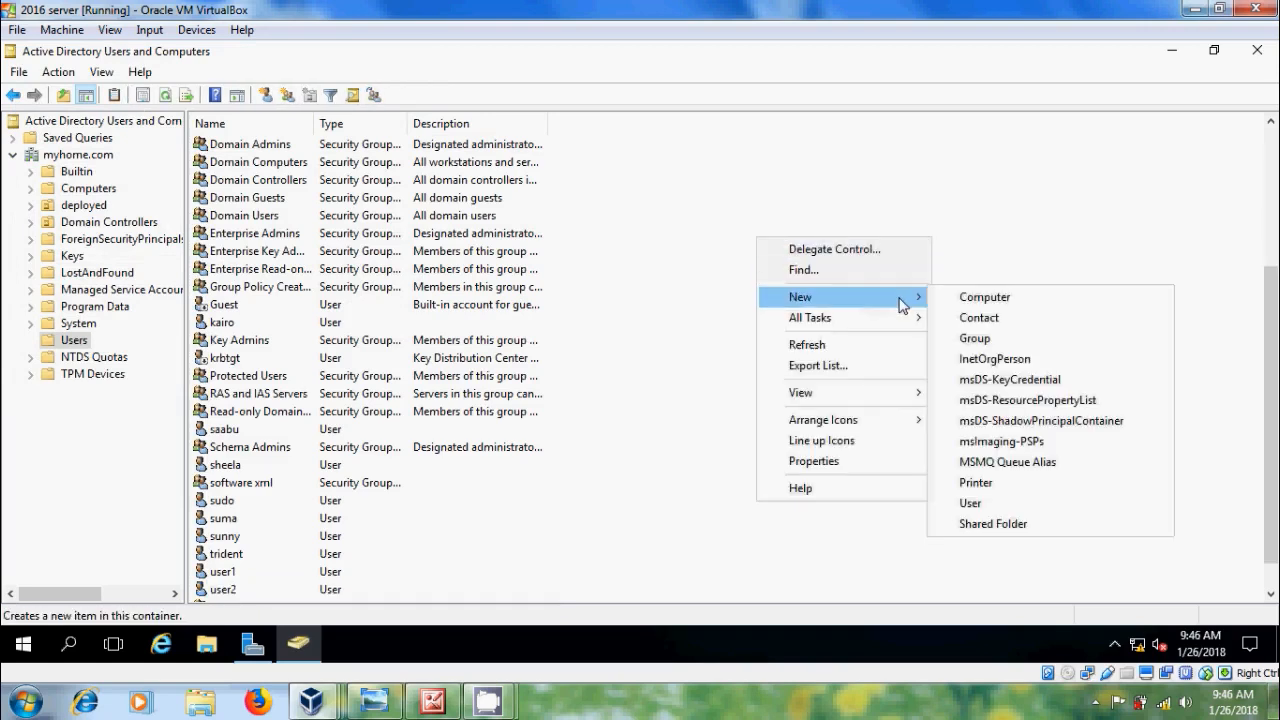
pyautogui.click(1024, 505)
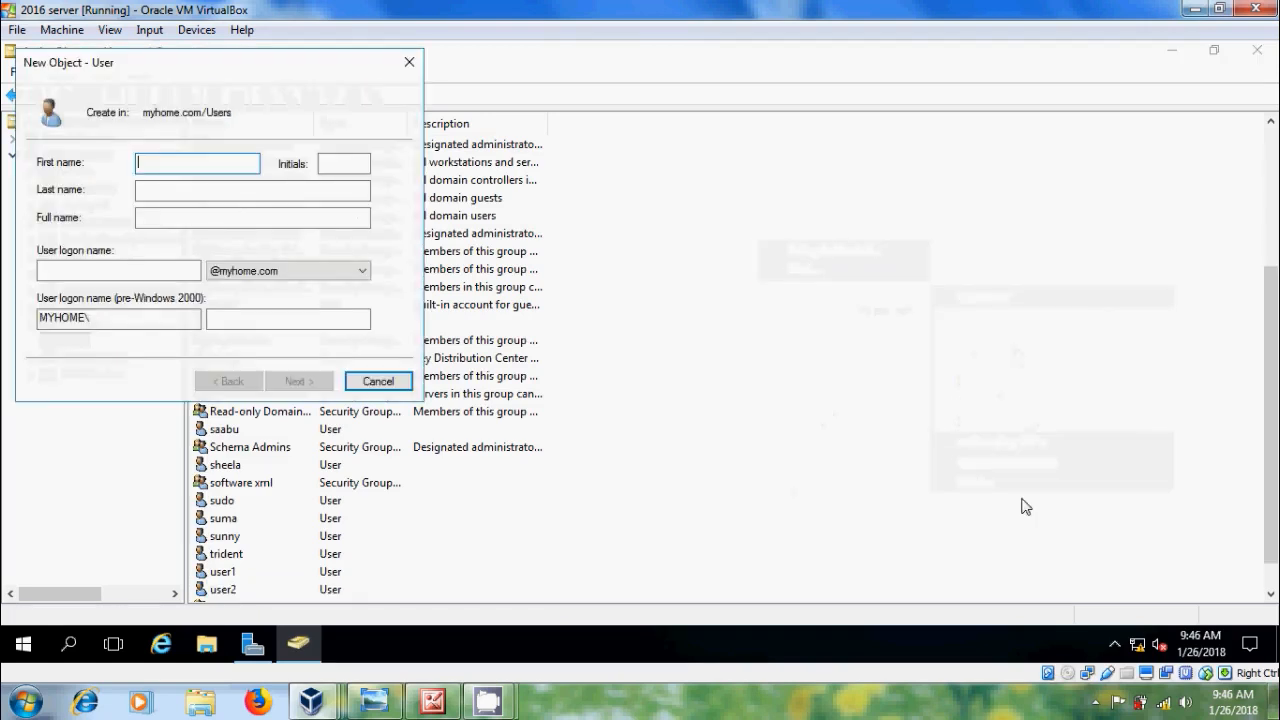
pyautogui.write('user3')
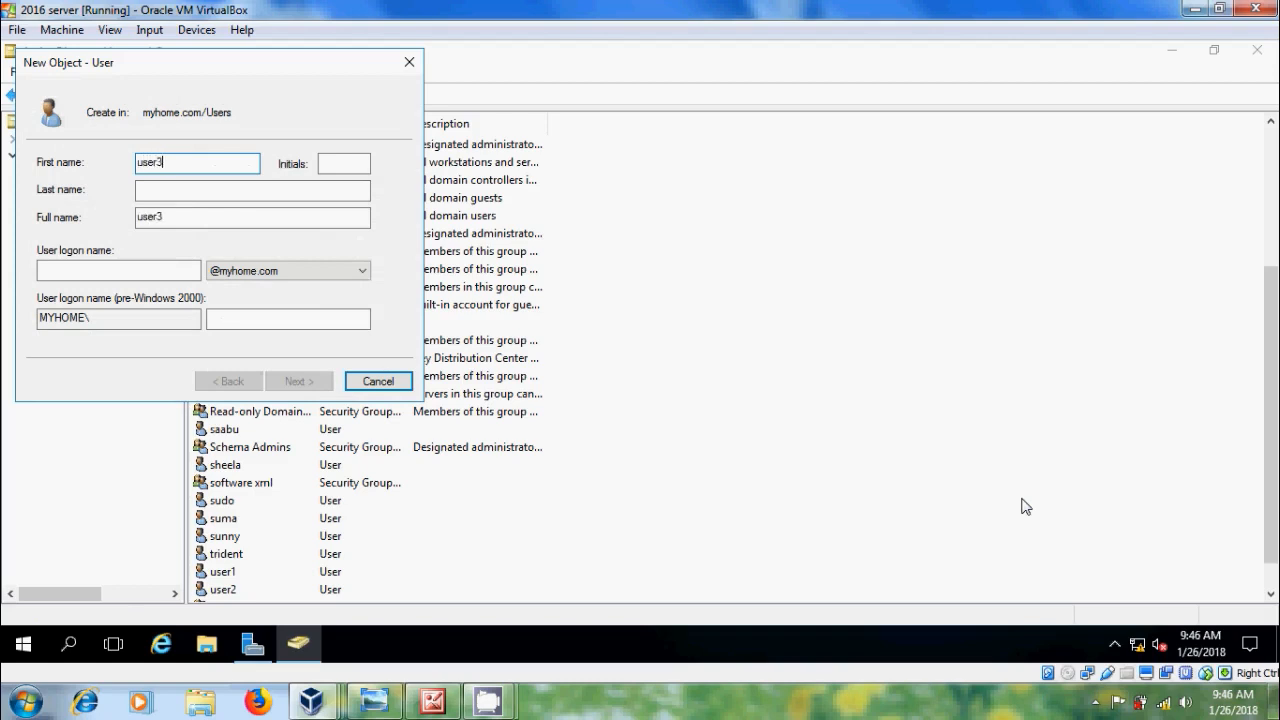
pyautogui.click(172, 272)
pyautogui.write('user3')
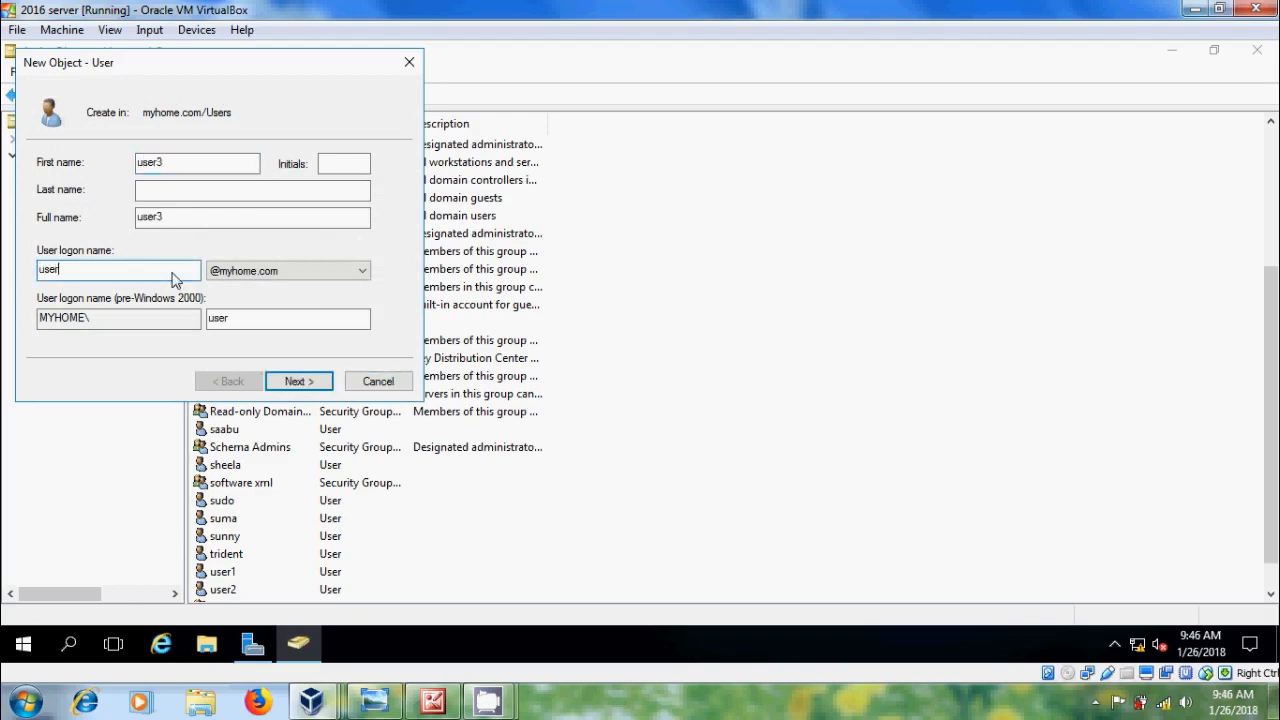
pyautogui.click(296, 381)
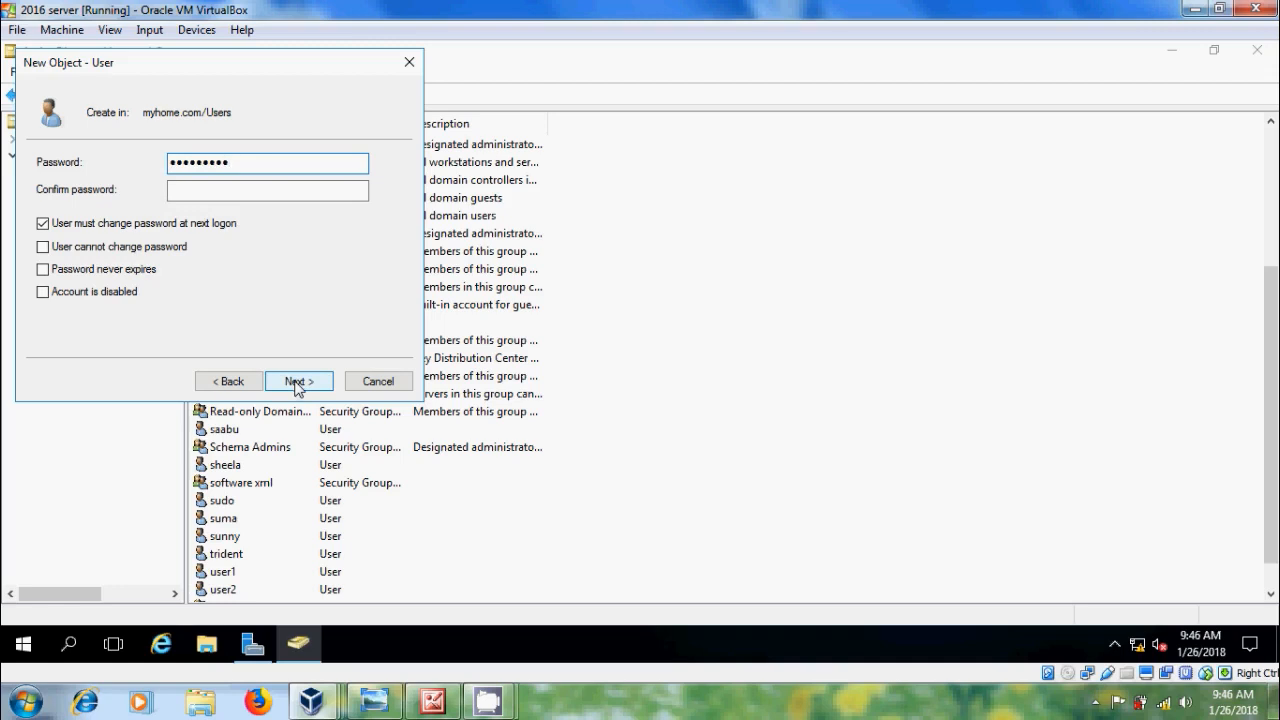
# Step: Give user3 a never-expiring password the user cannot change, and finish creating the account
pyautogui.press('Tab')
pyautogui.write('••')
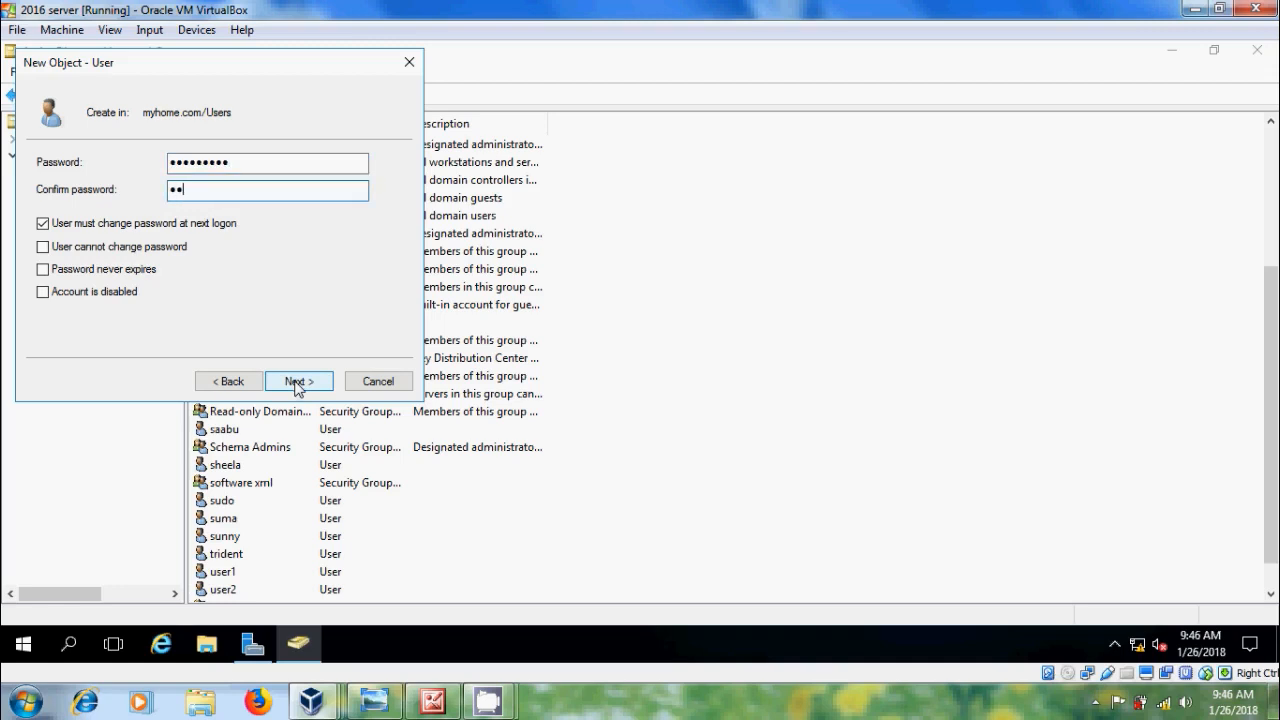
pyautogui.write('•••••••')
pyautogui.click(43, 223)
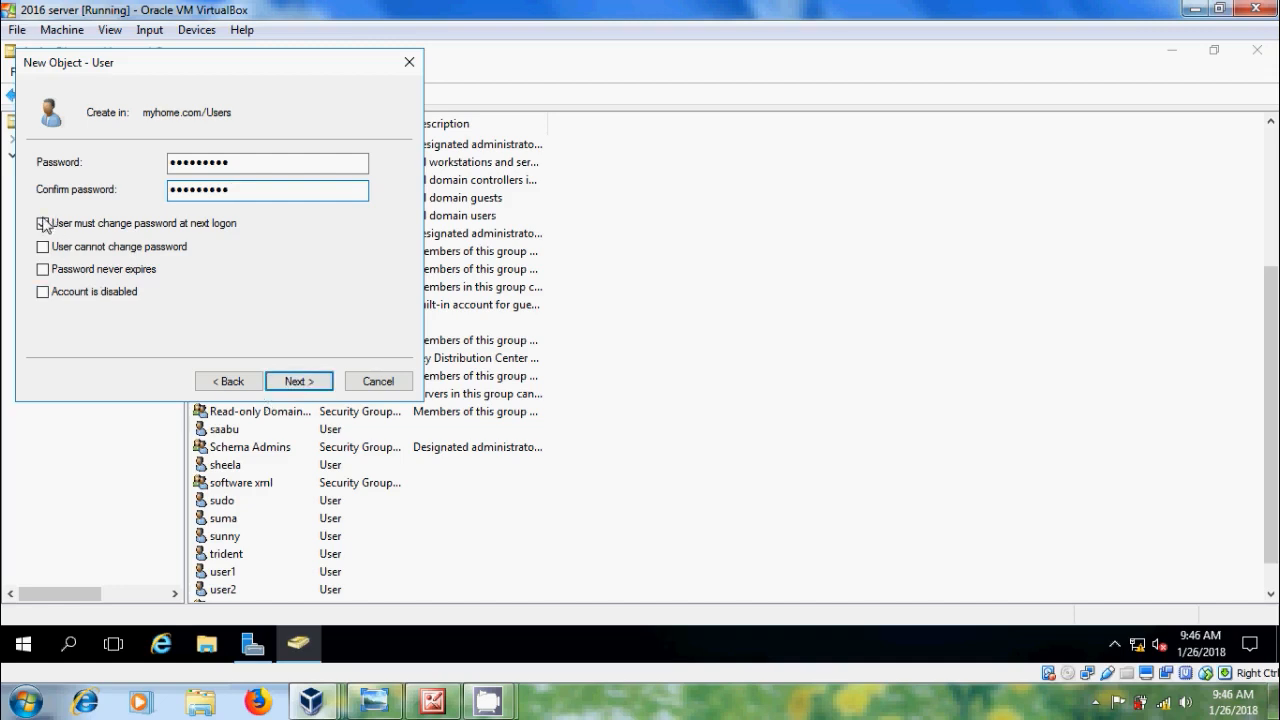
pyautogui.click(43, 246)
pyautogui.click(43, 269)
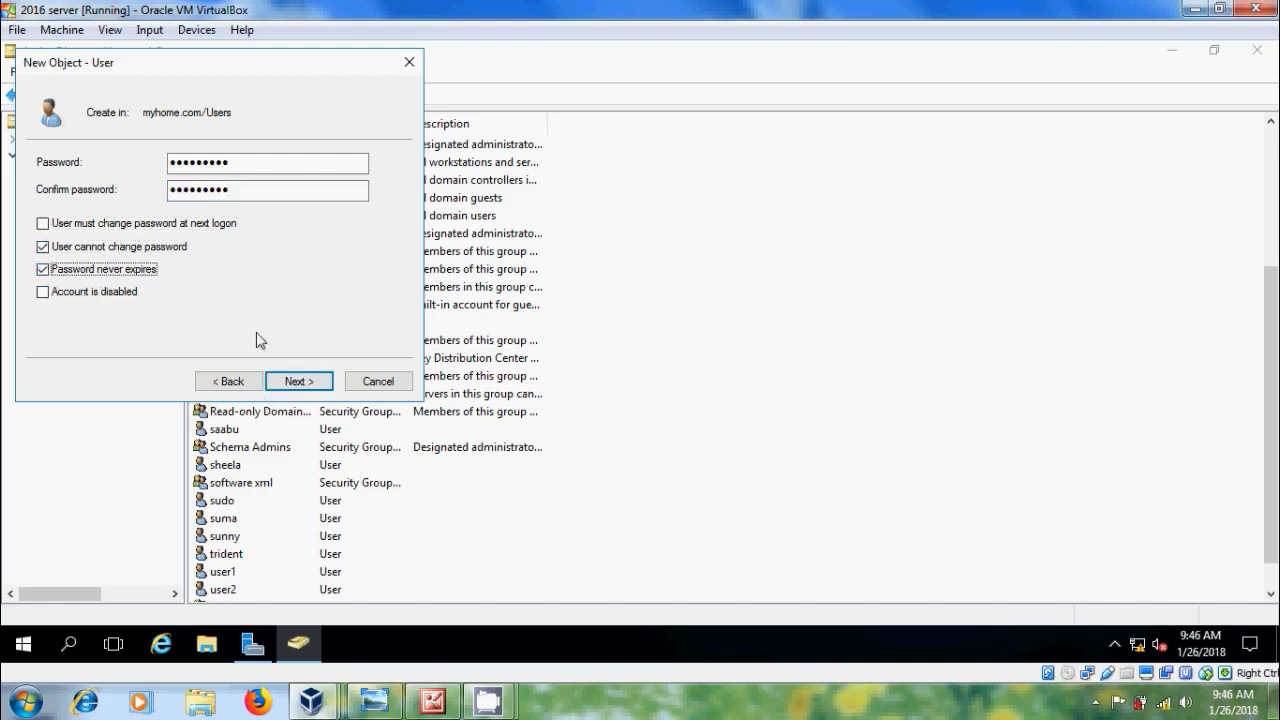
pyautogui.click(314, 382)
pyautogui.click(314, 383)
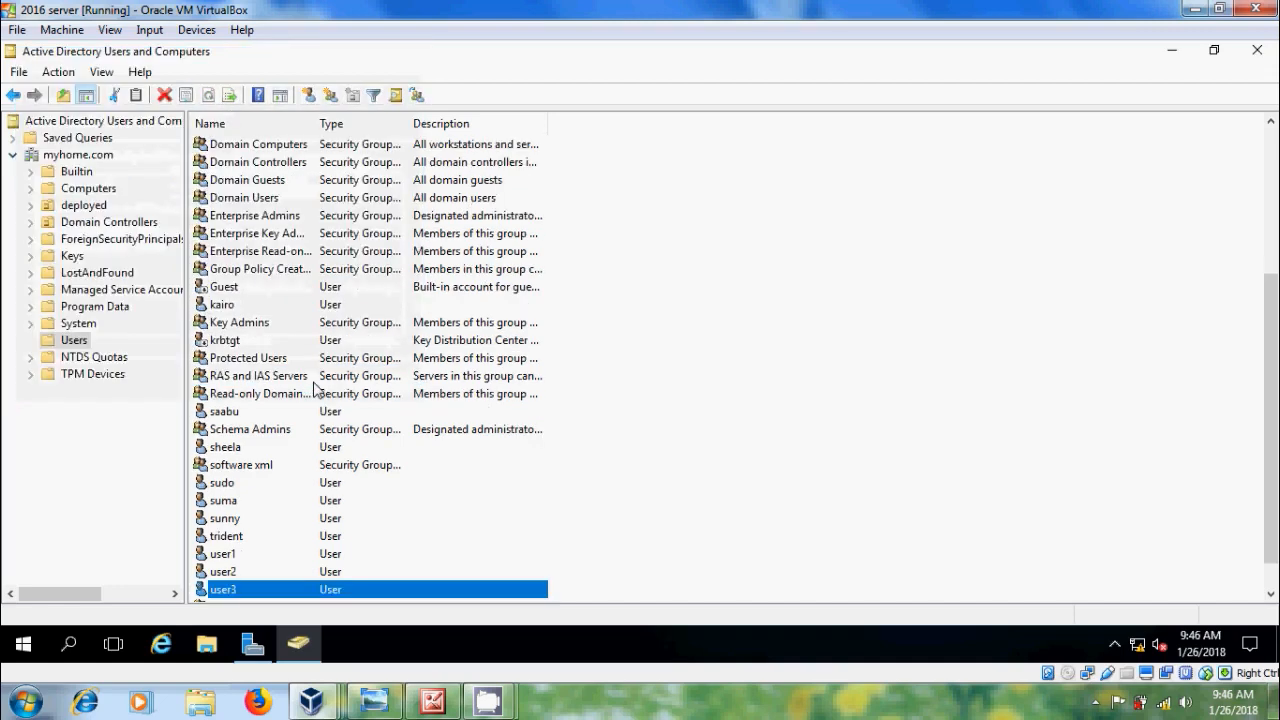
# Step: Start a new user in the Users container with first name and logon name user4
pyautogui.rightClick(731, 230)
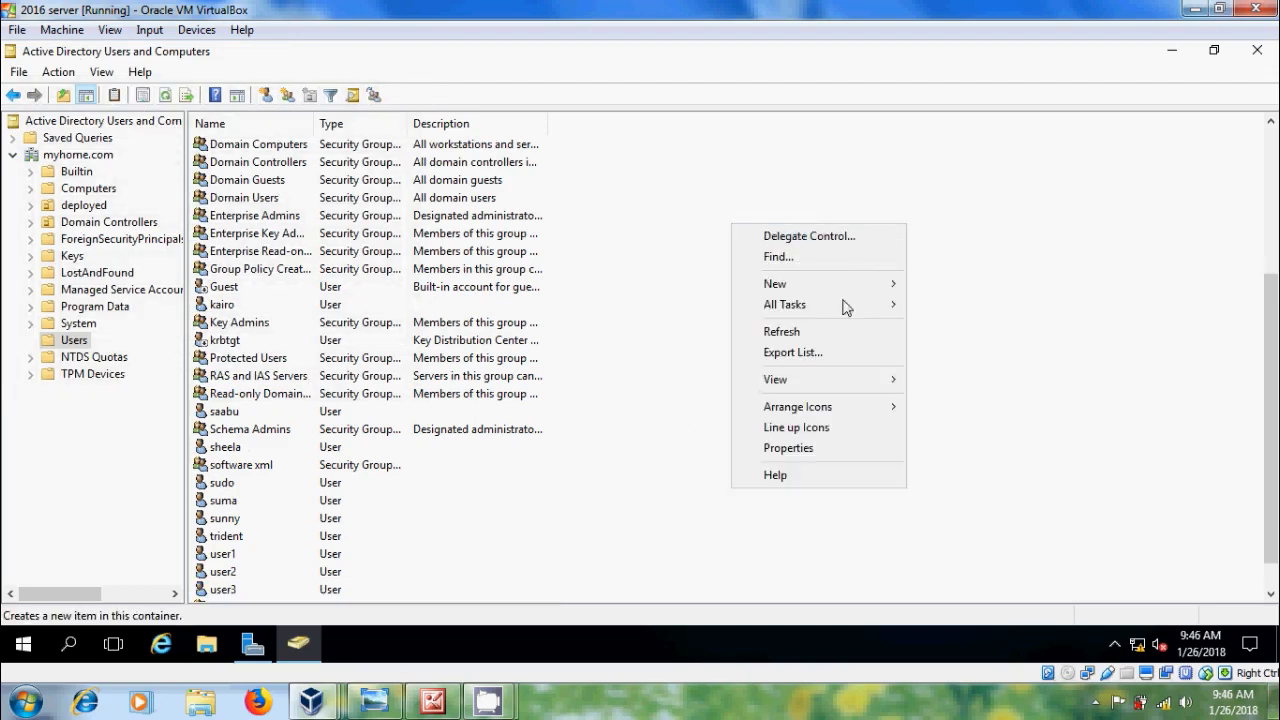
pyautogui.moveTo(870, 285)
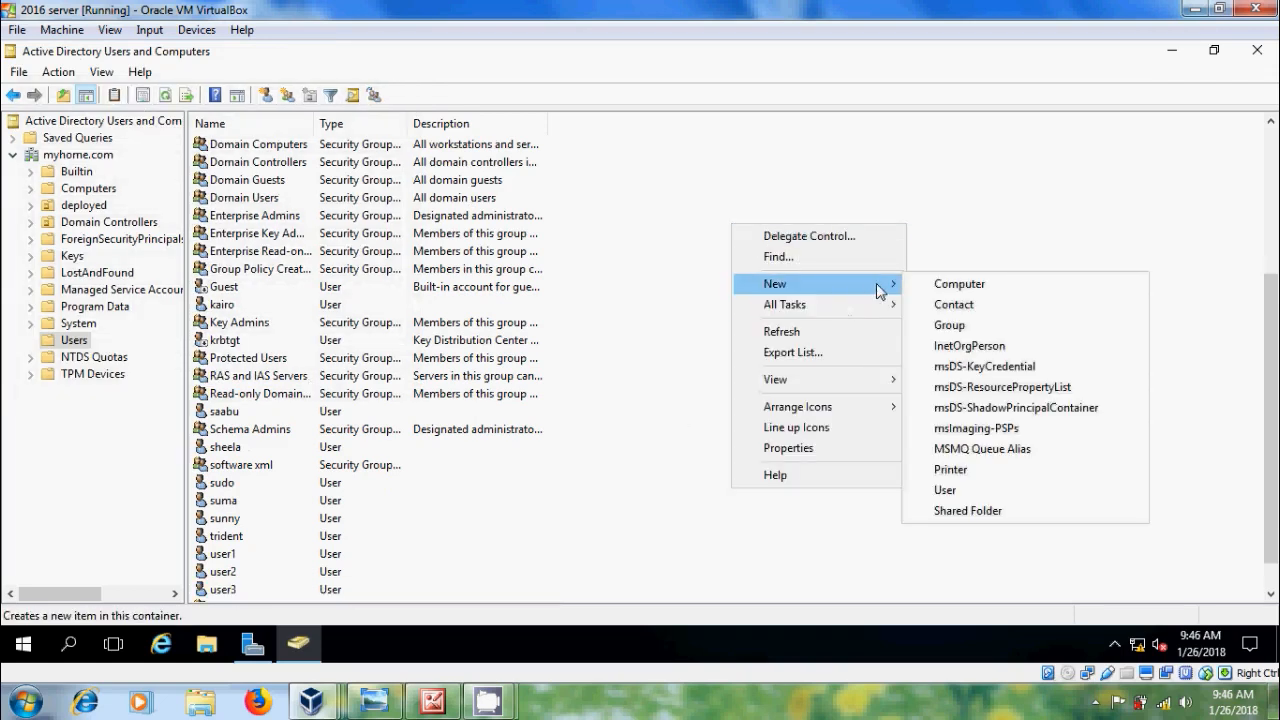
pyautogui.click(993, 490)
pyautogui.write('use')
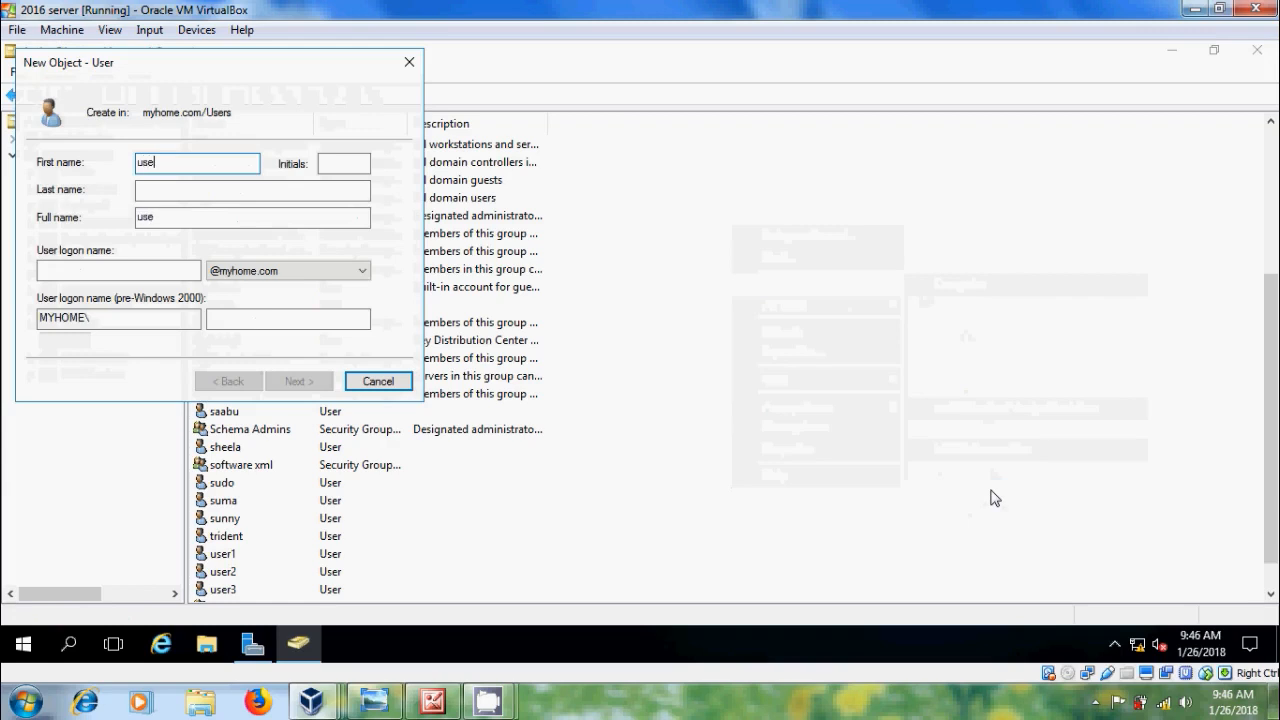
pyautogui.write('r4')
pyautogui.click(183, 275)
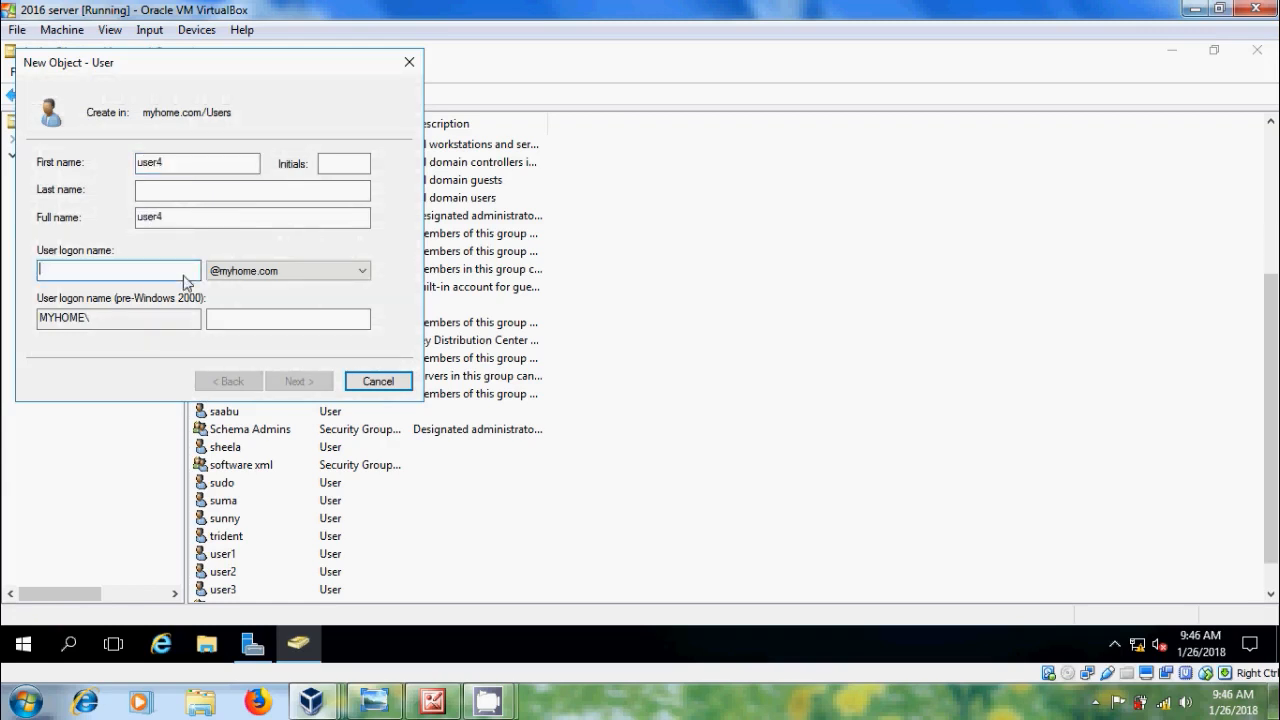
pyautogui.write('user4')
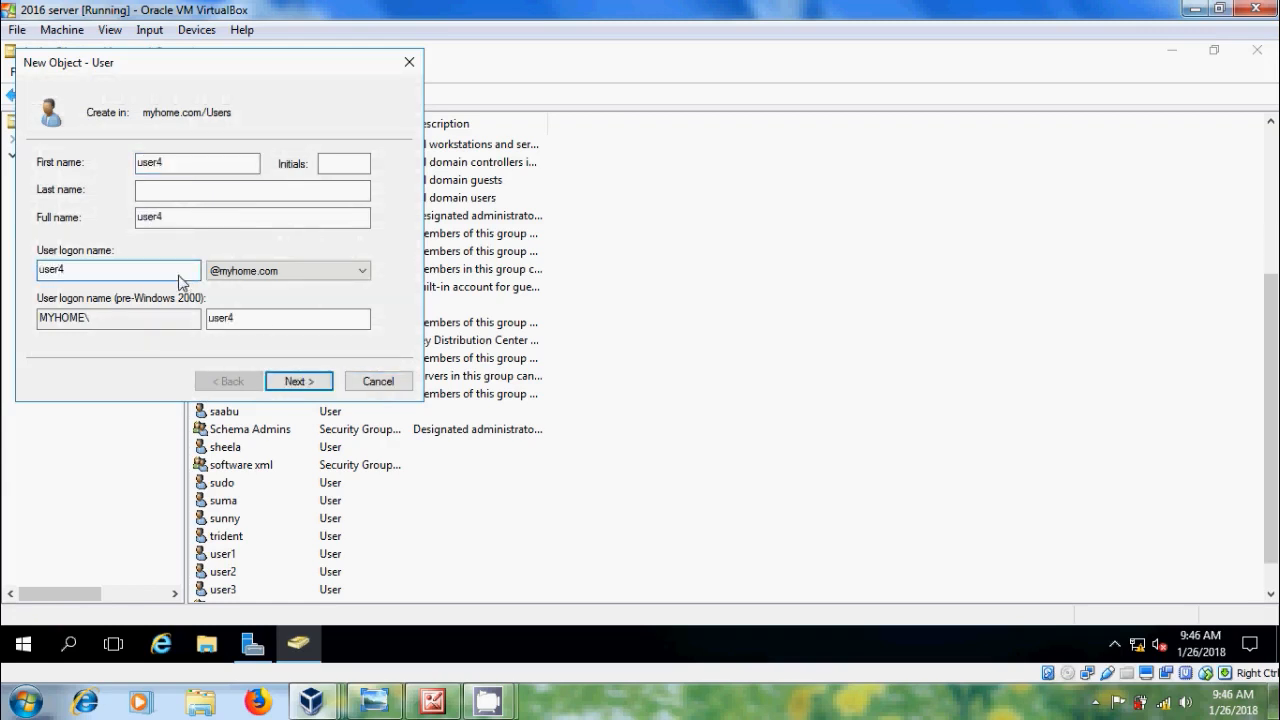
pyautogui.click(307, 388)
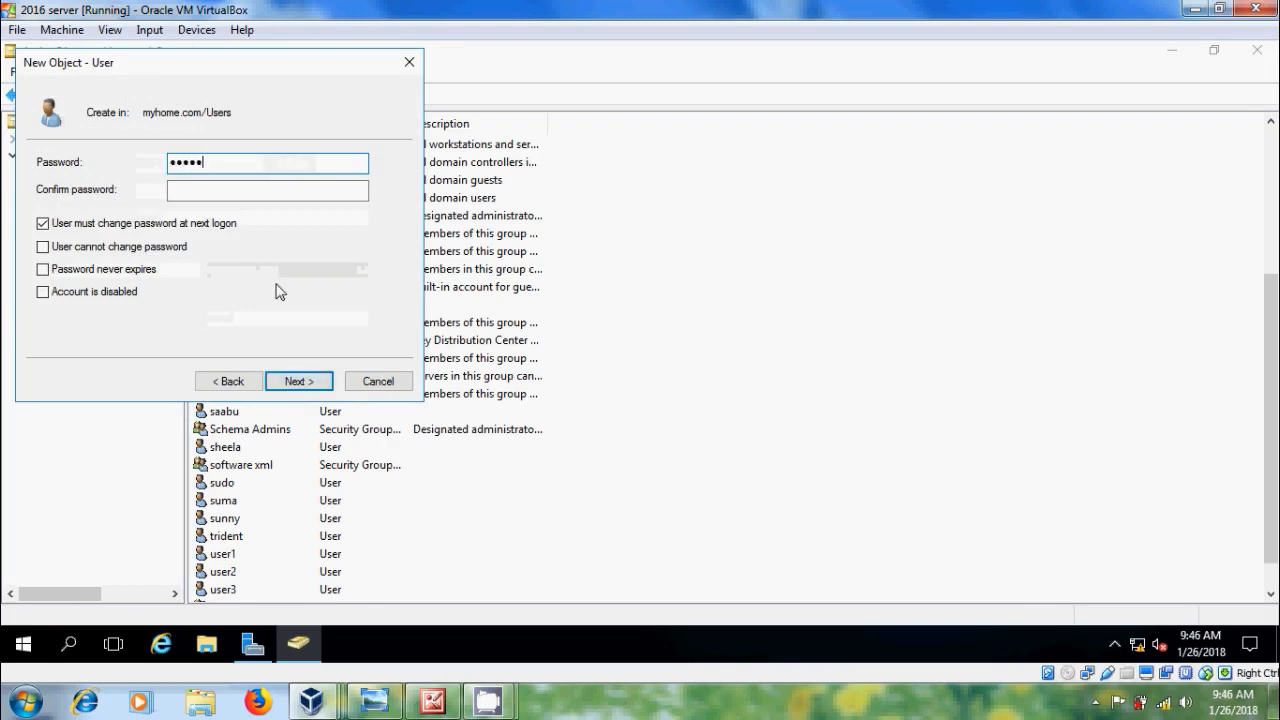
# Step: Give user4 a never-expiring password it cannot change, with no forced change, and create it
pyautogui.write('•••••••••')
pyautogui.press('Tab')
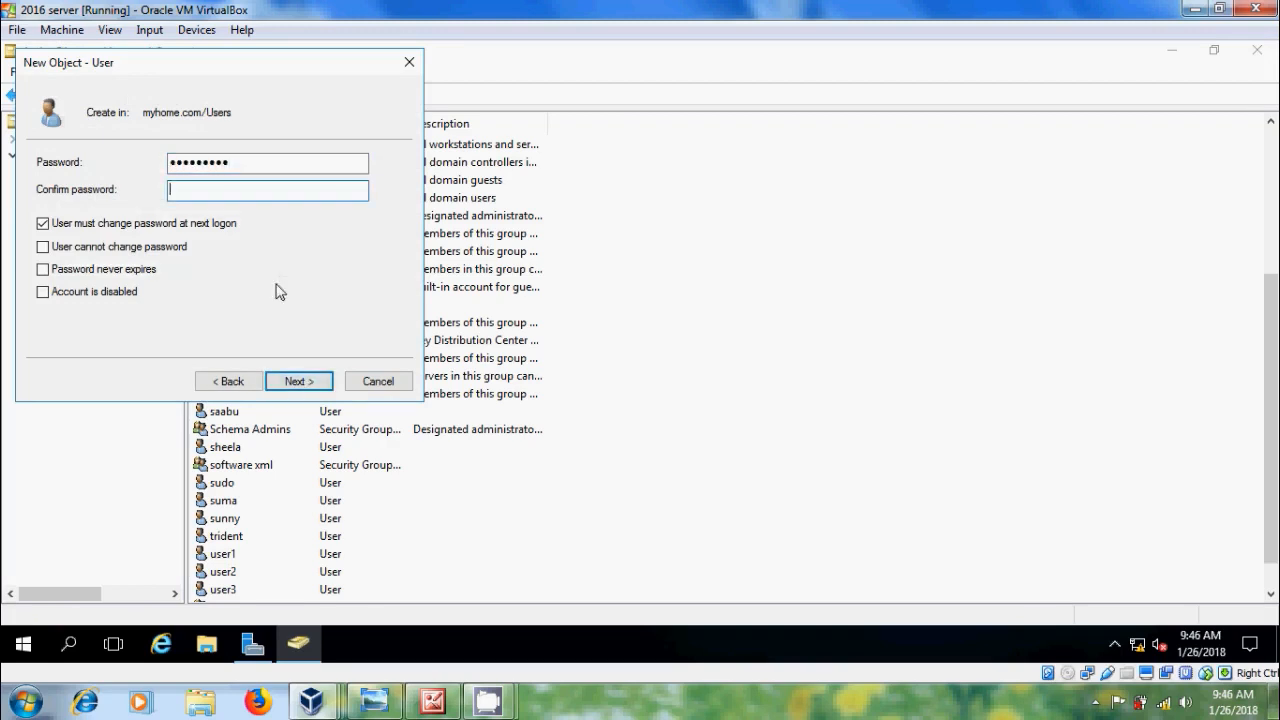
pyautogui.write('•••••••')
pyautogui.click(43, 223)
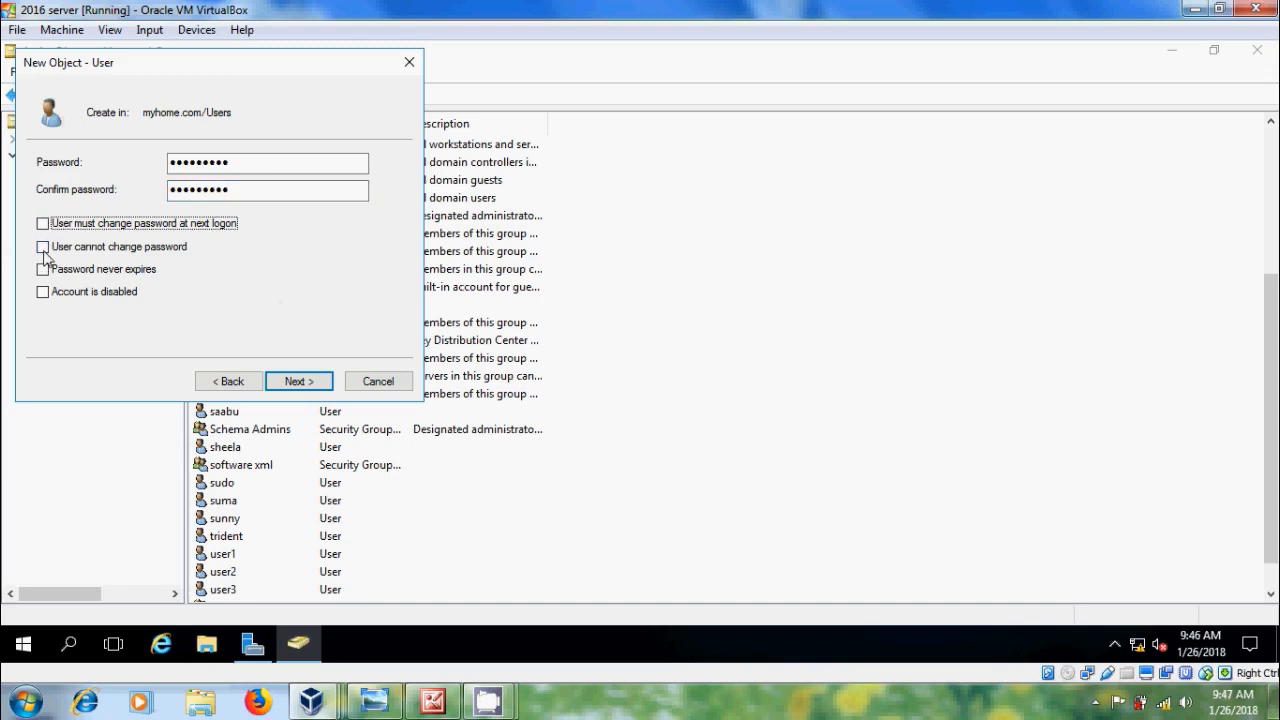
pyautogui.click(43, 246)
pyautogui.click(43, 269)
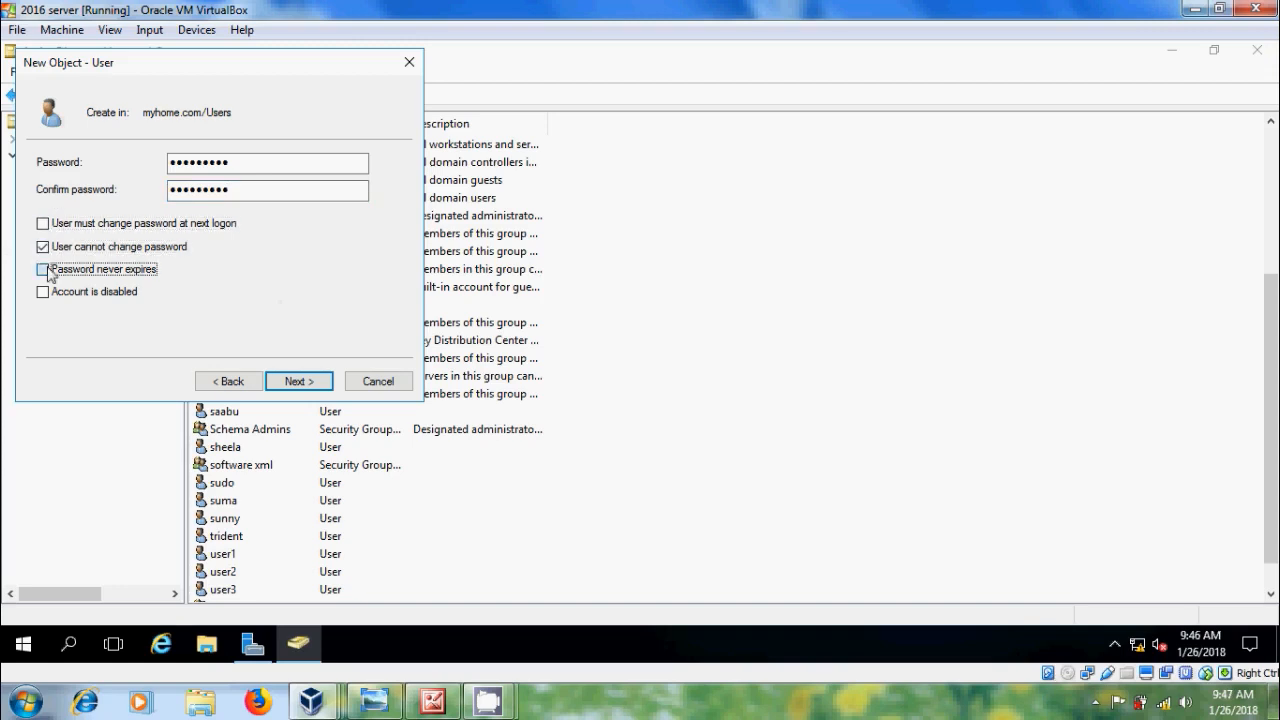
pyautogui.click(314, 386)
pyautogui.click(312, 387)
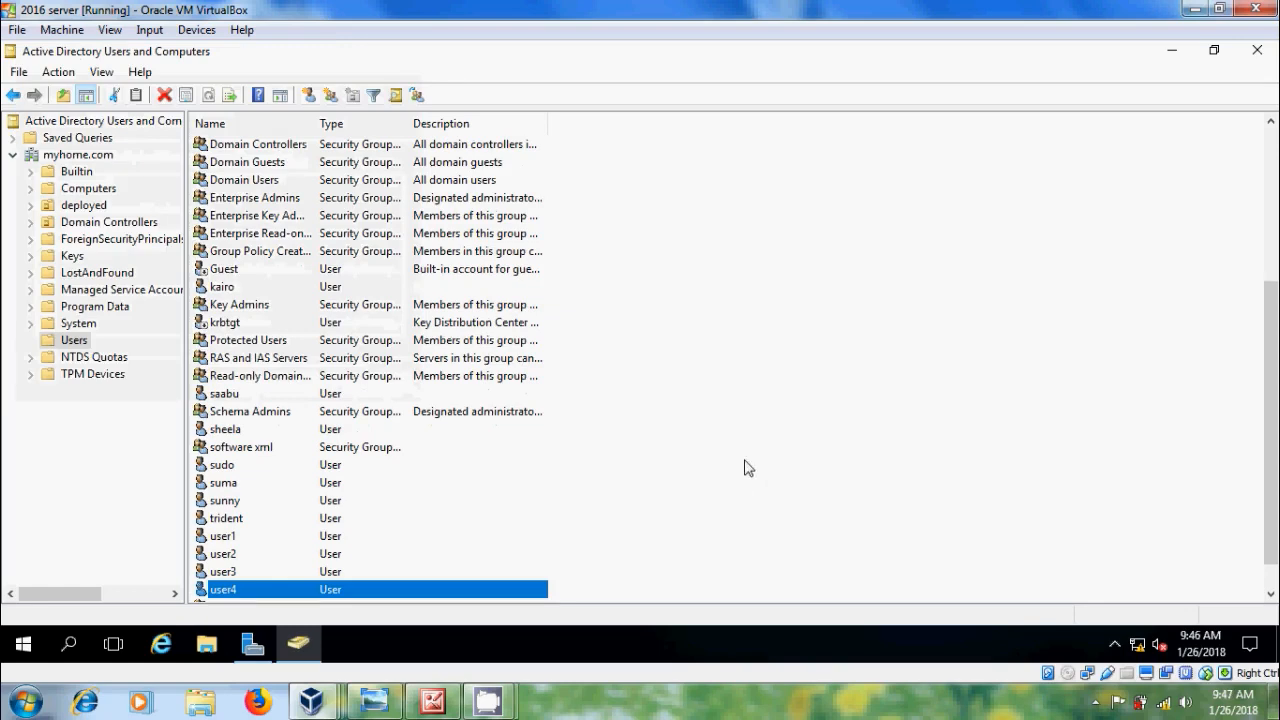
pyautogui.click(330, 702)
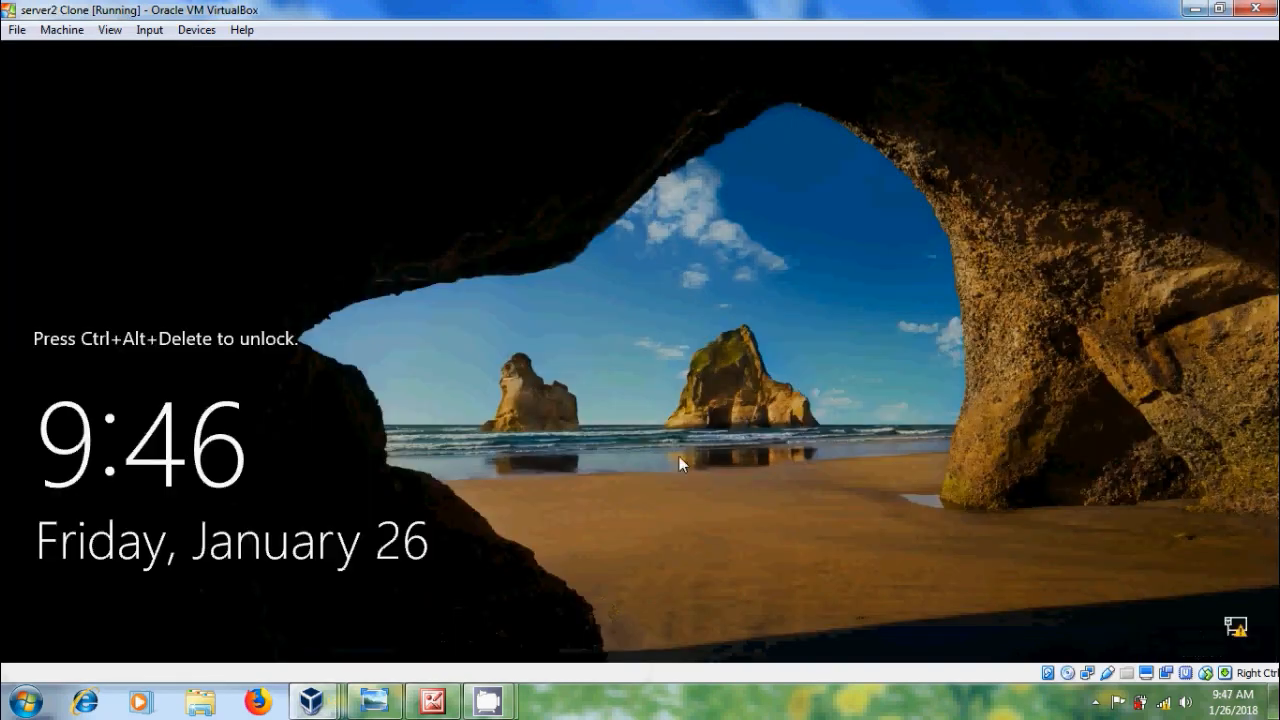
# Step: Send Ctrl-Alt-Del to the server2 Clone and sign in as user1 through Other user
pyautogui.click(149, 30)
pyautogui.moveTo(215, 56)
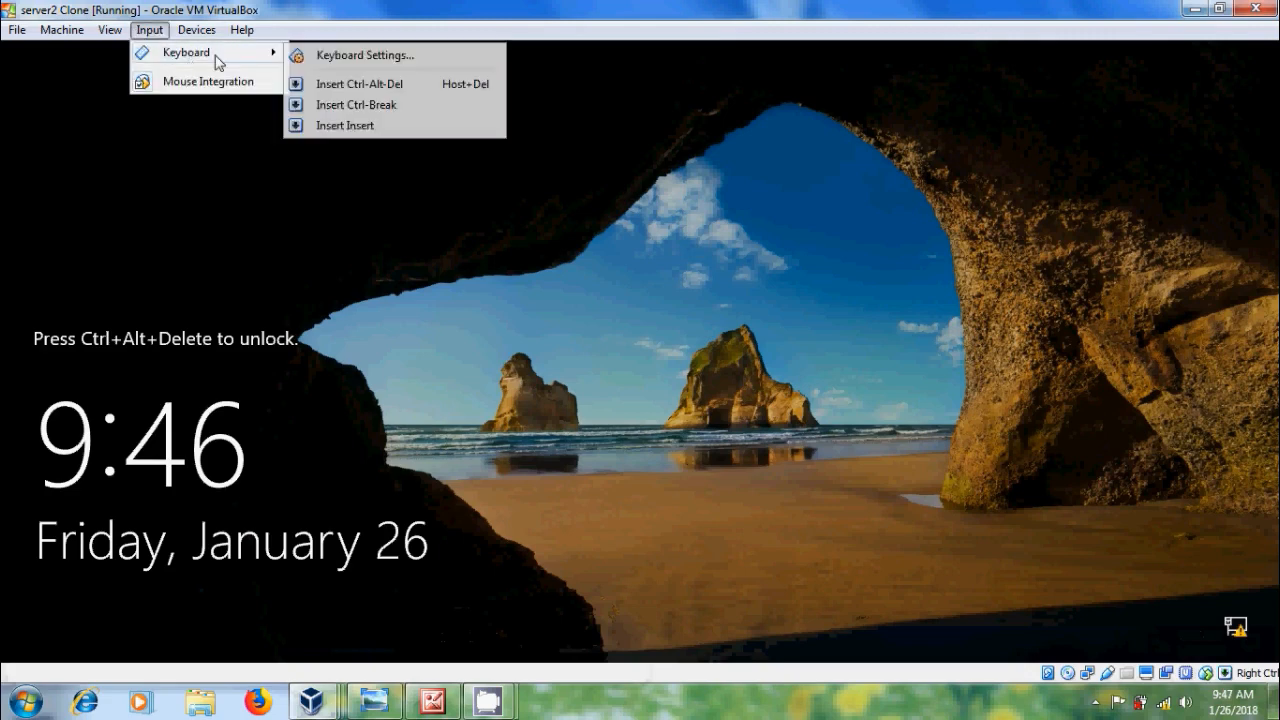
pyautogui.click(351, 83)
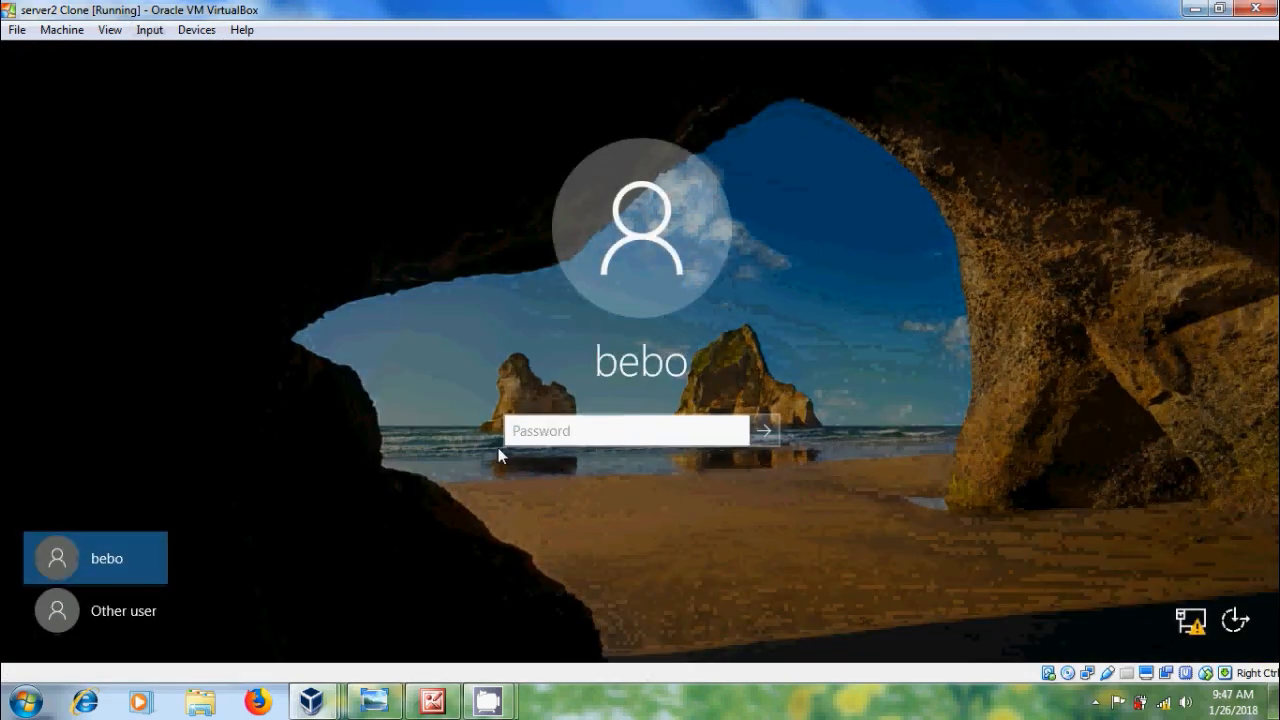
pyautogui.click(148, 612)
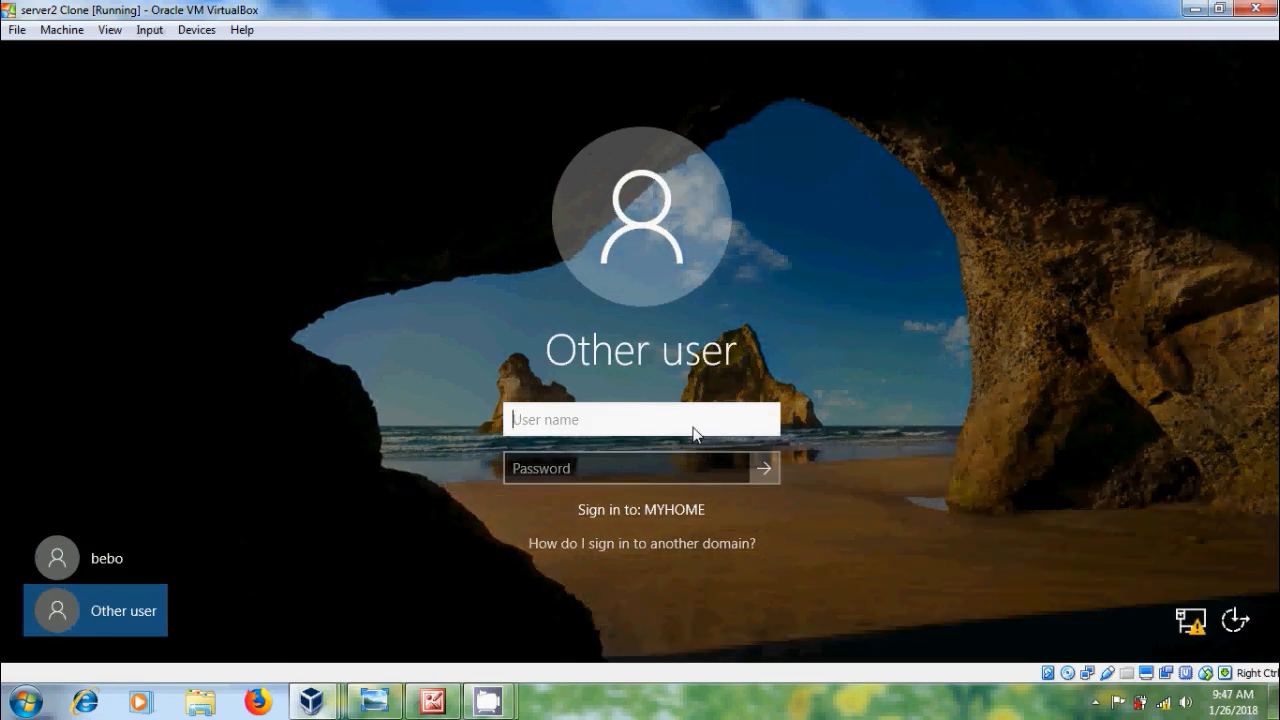
pyautogui.write('user1')
pyautogui.press('Tab')
pyautogui.write('****')
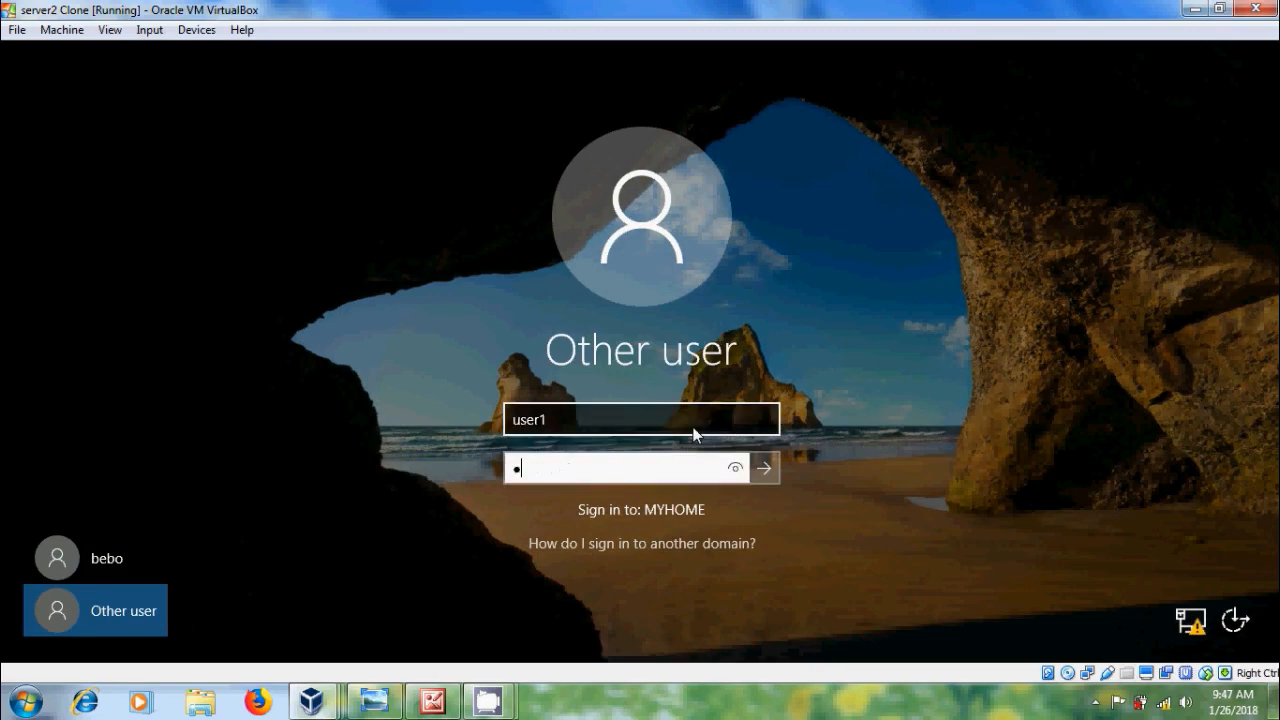
pyautogui.write('*****')
pyautogui.press('Return')
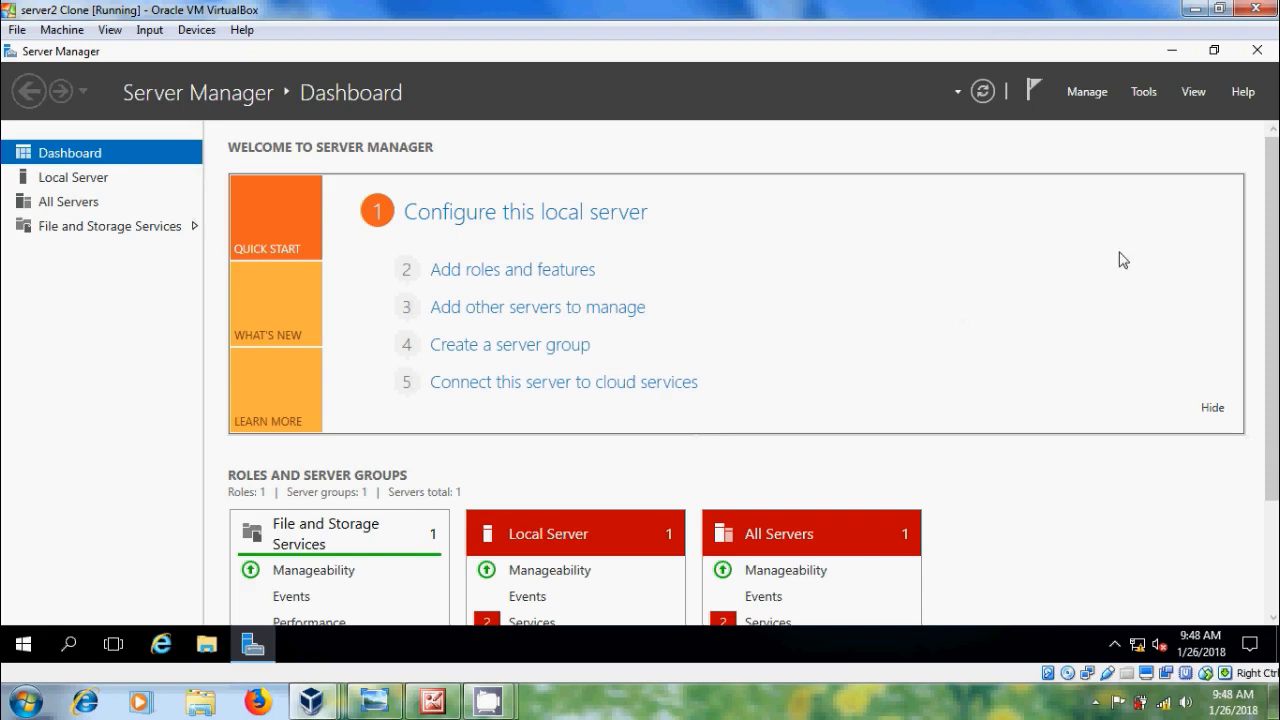
# Step: Close Server Manager and sign user1 out of the clone
pyautogui.click(1257, 50)
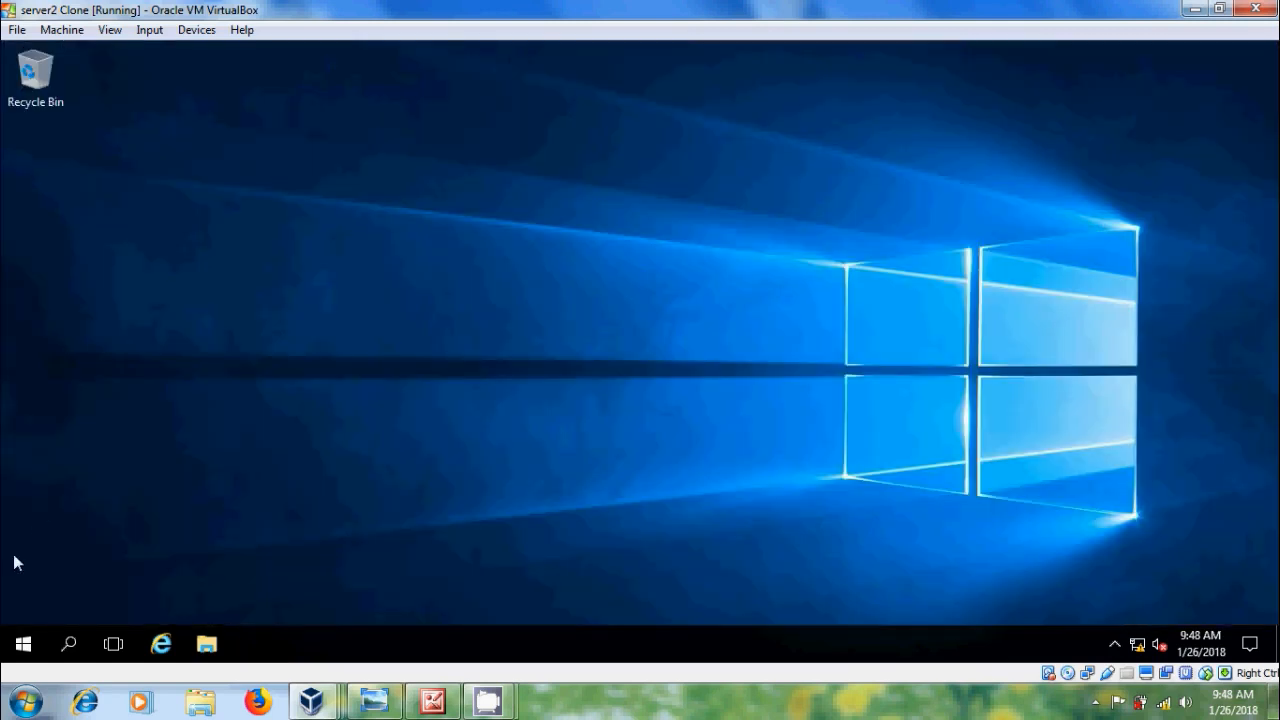
pyautogui.rightClick(23, 643)
pyautogui.moveTo(210, 583)
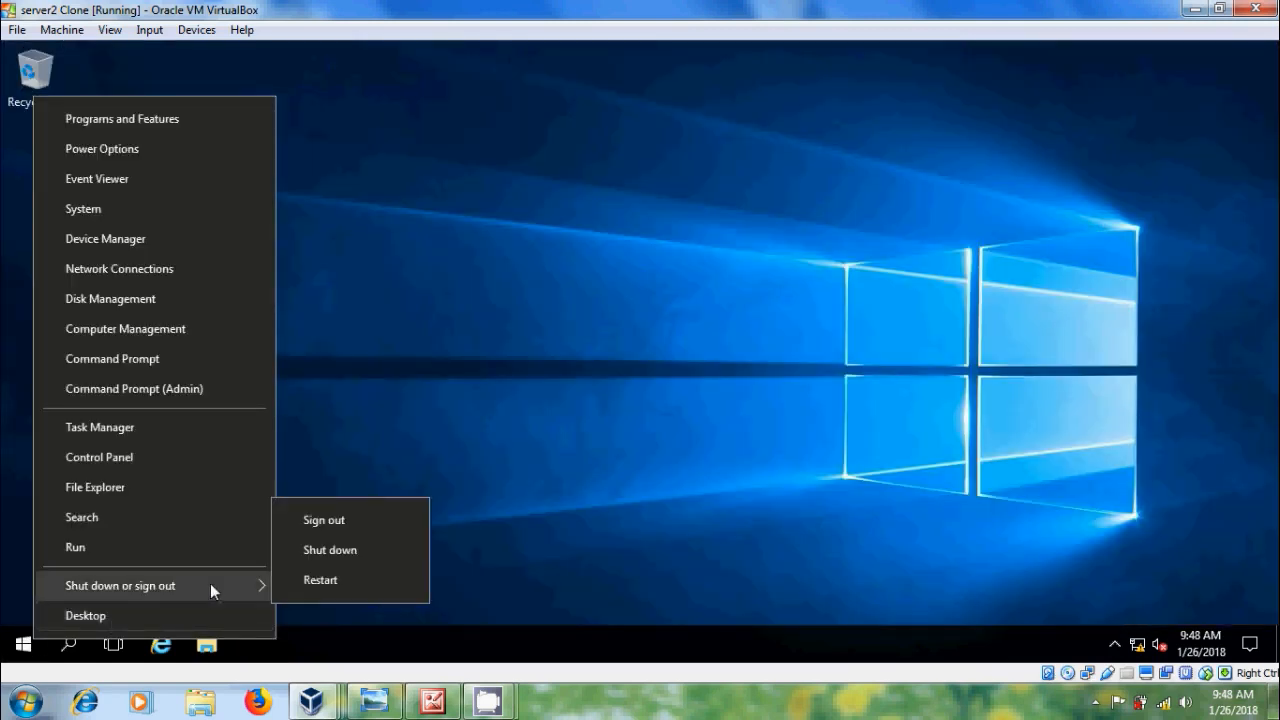
pyautogui.click(341, 516)
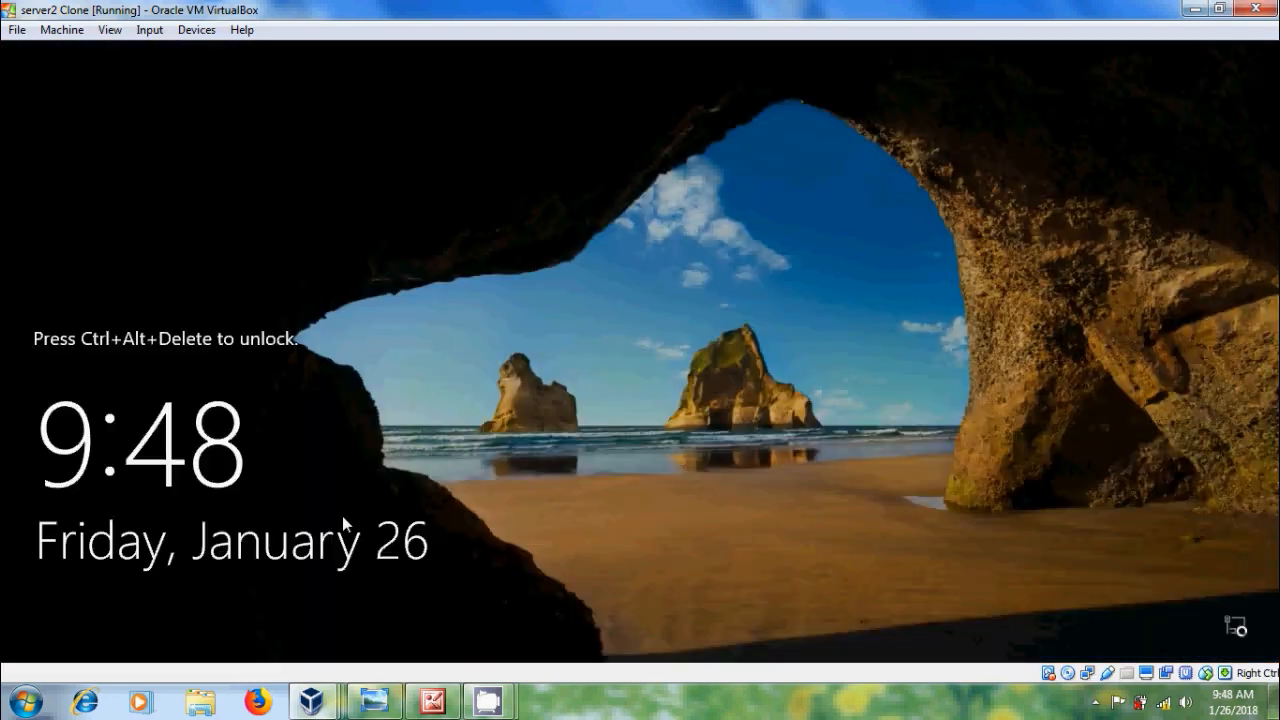
# Step: Send Ctrl-Alt-Del and attempt to sign in as user2 through Other user
pyautogui.click(152, 30)
pyautogui.moveTo(165, 52)
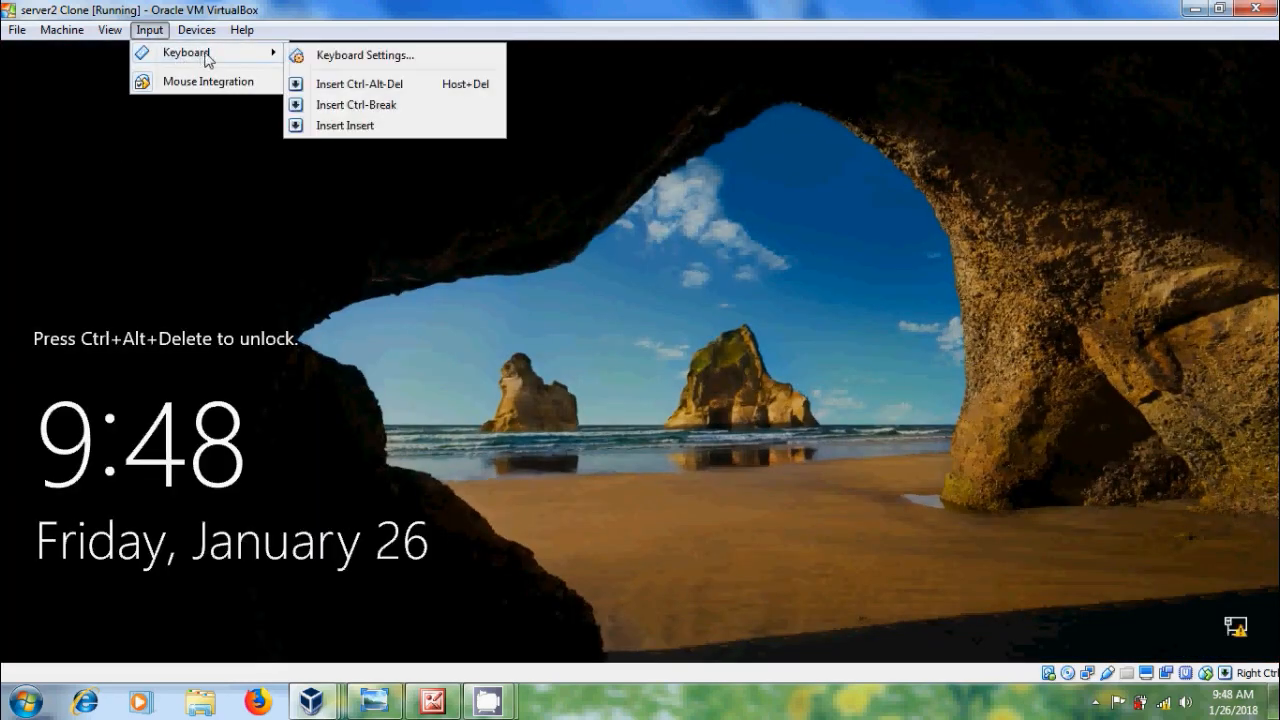
pyautogui.click(340, 84)
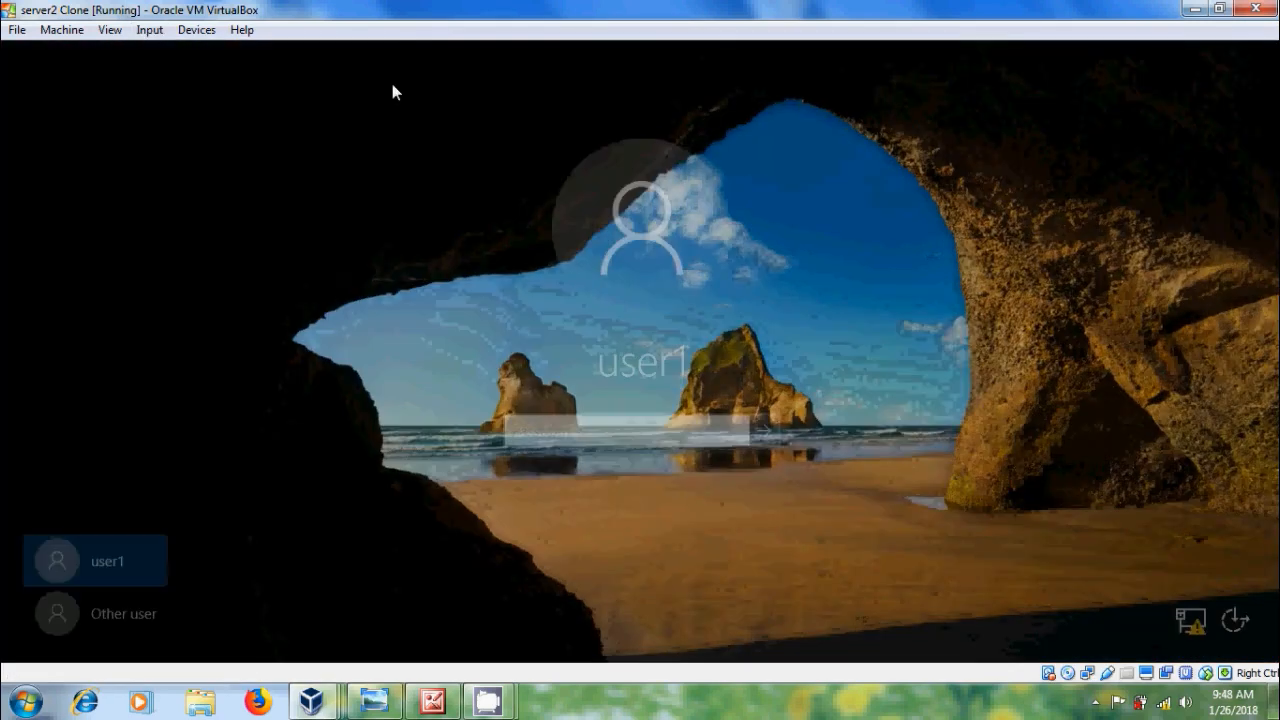
pyautogui.click(132, 609)
pyautogui.write('user2')
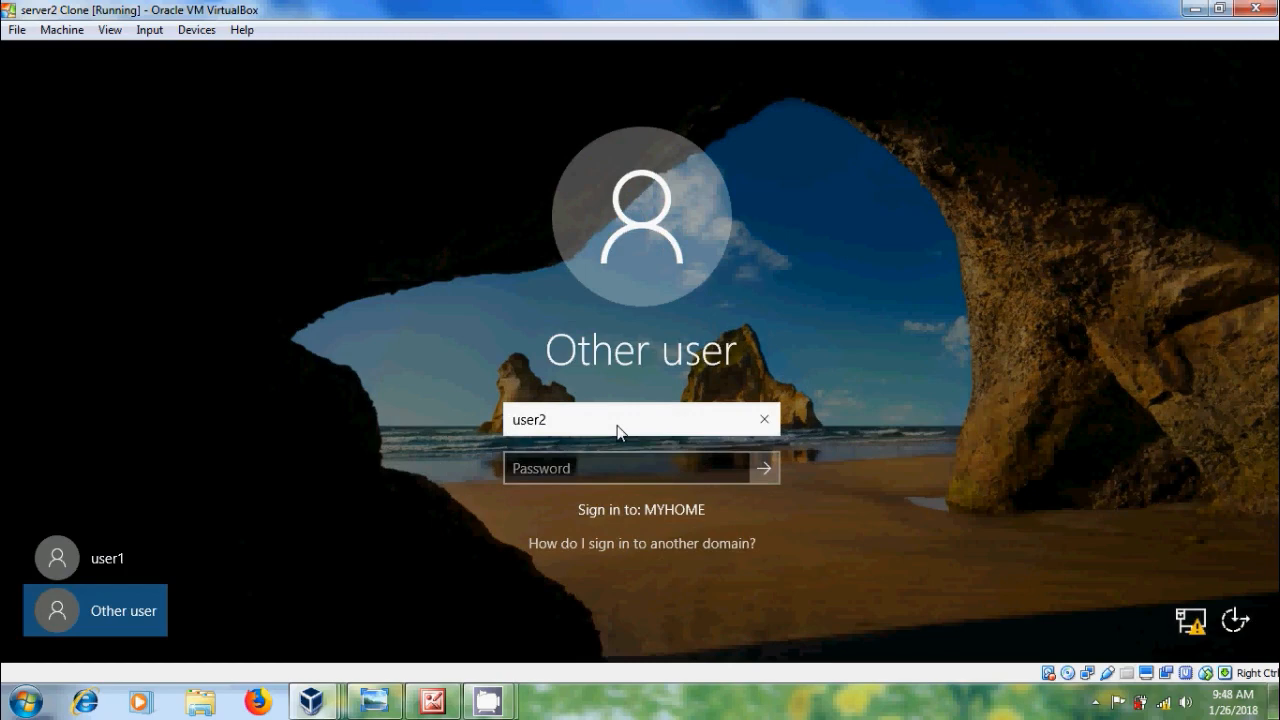
pyautogui.press('Tab')
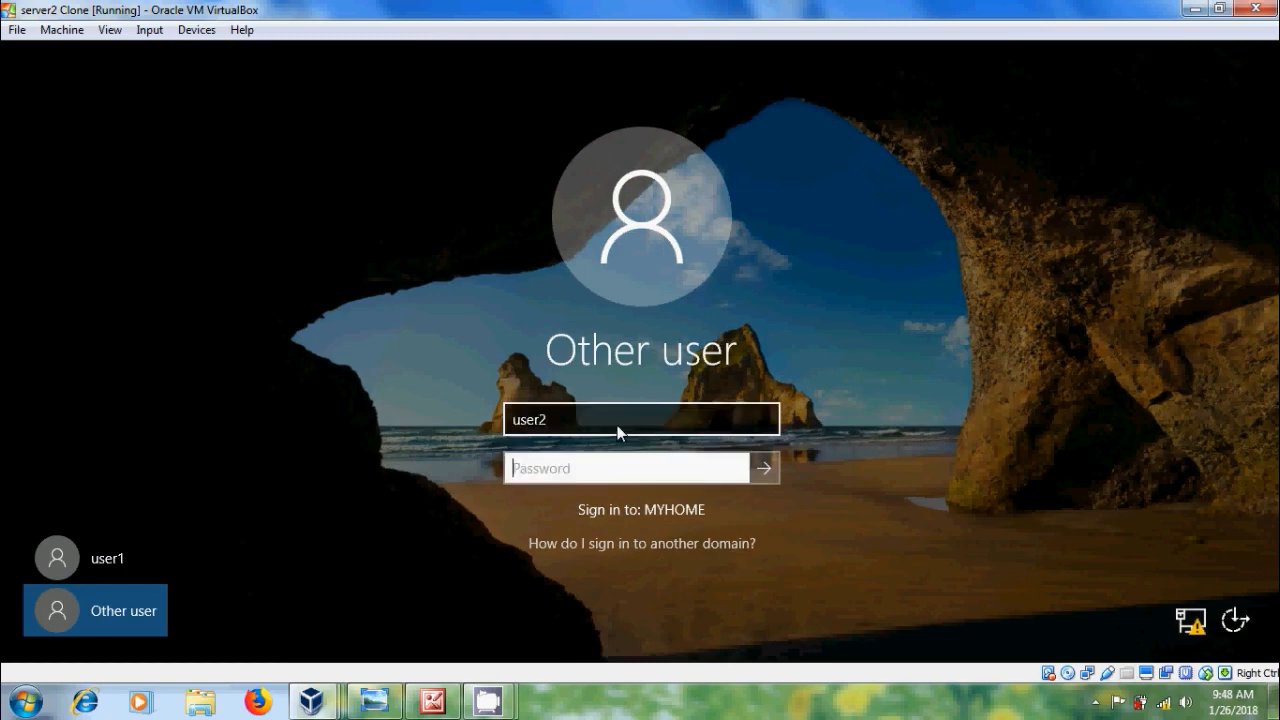
pyautogui.write('•••••••••')
pyautogui.press('Return')
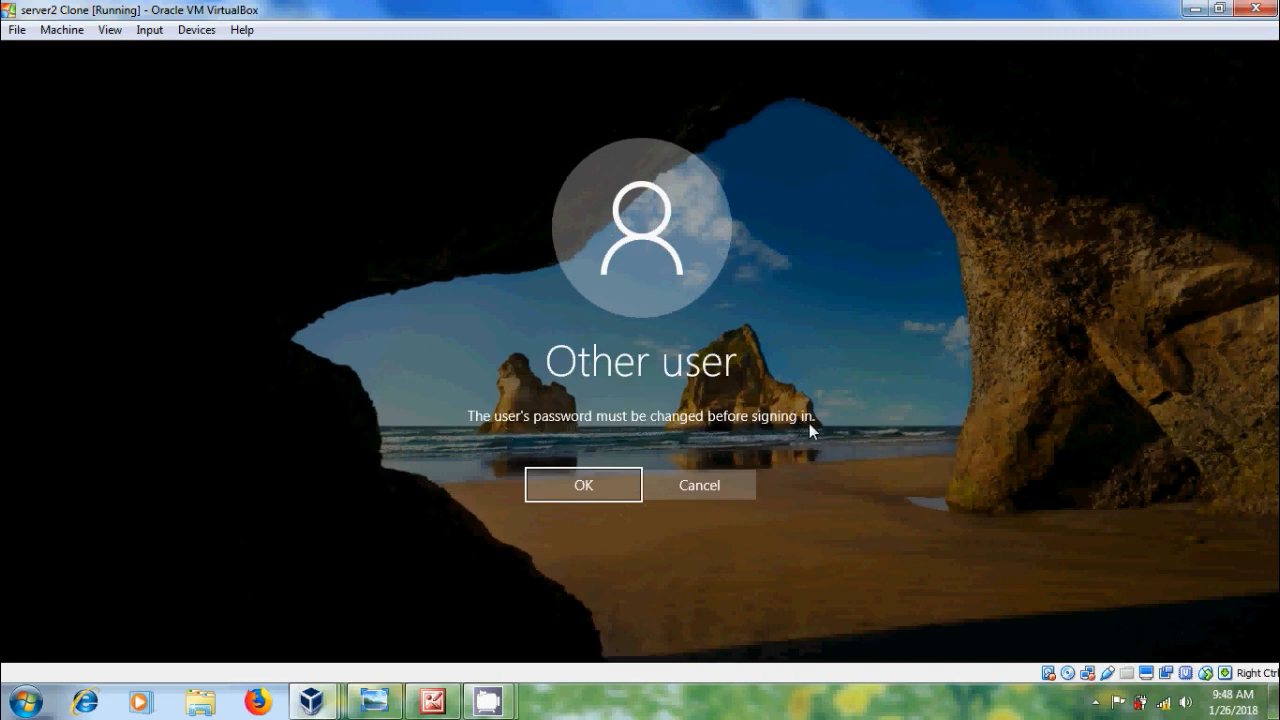
# Step: Enter and confirm a new password for user2, then sign in with it
pyautogui.click(599, 486)
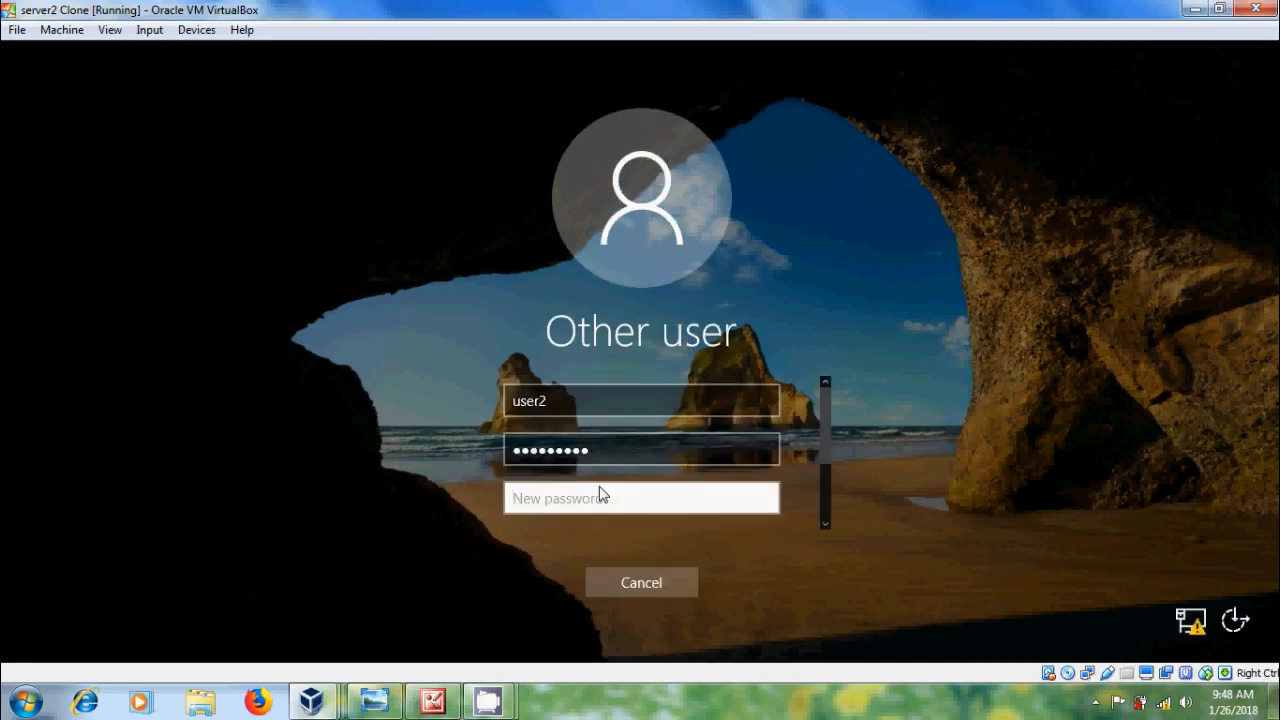
pyautogui.write('P@ssw')
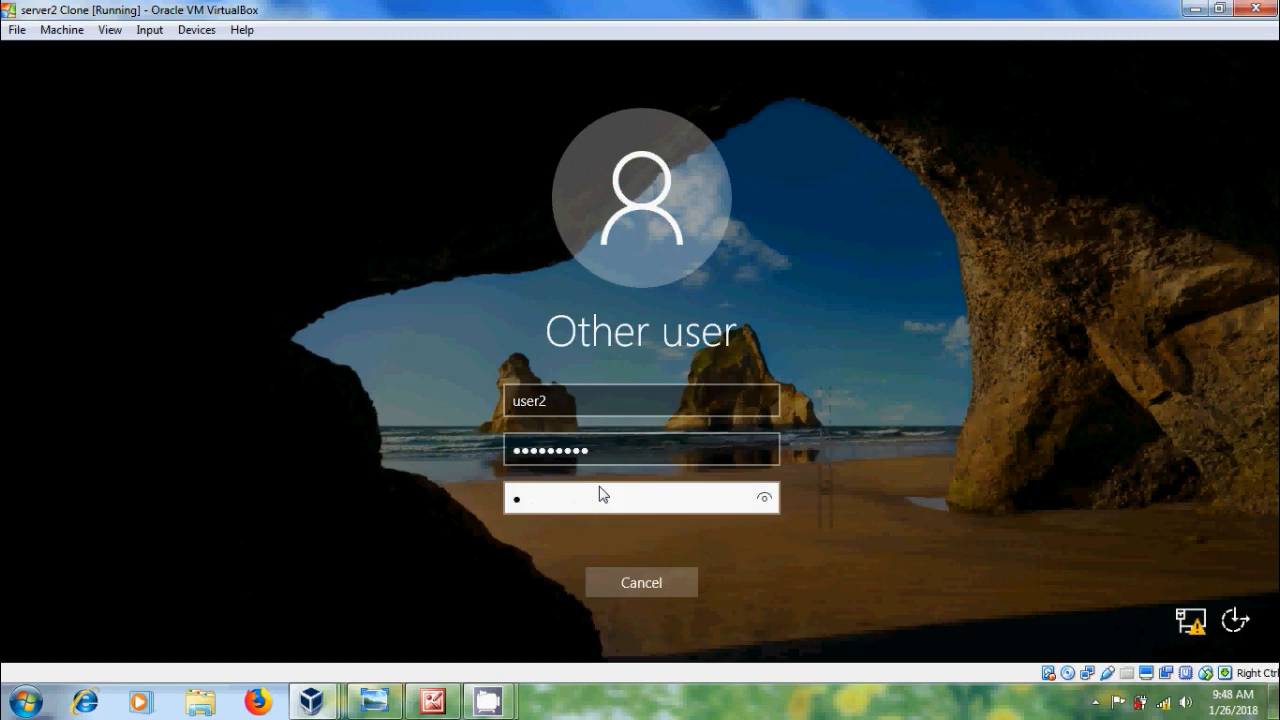
pyautogui.write('0rd12')
pyautogui.moveTo(826, 448); pyautogui.dragTo(829, 471)
pyautogui.click(644, 453)
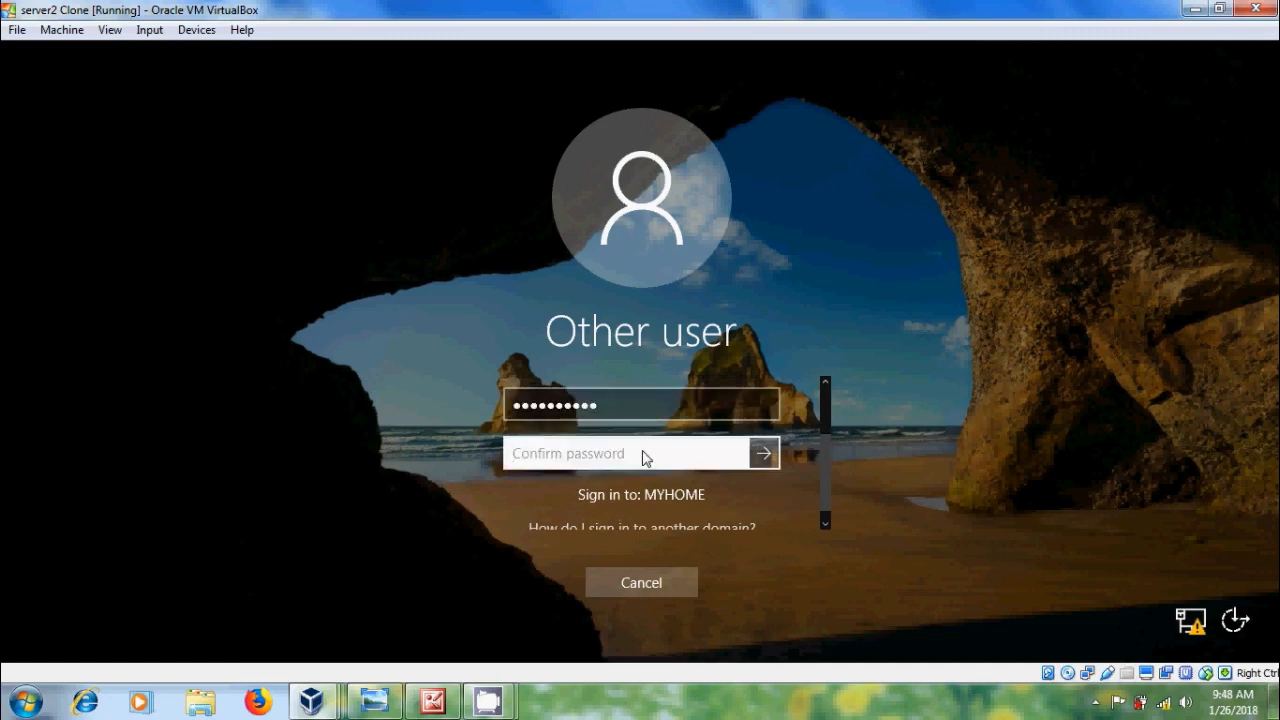
pyautogui.write('P@')
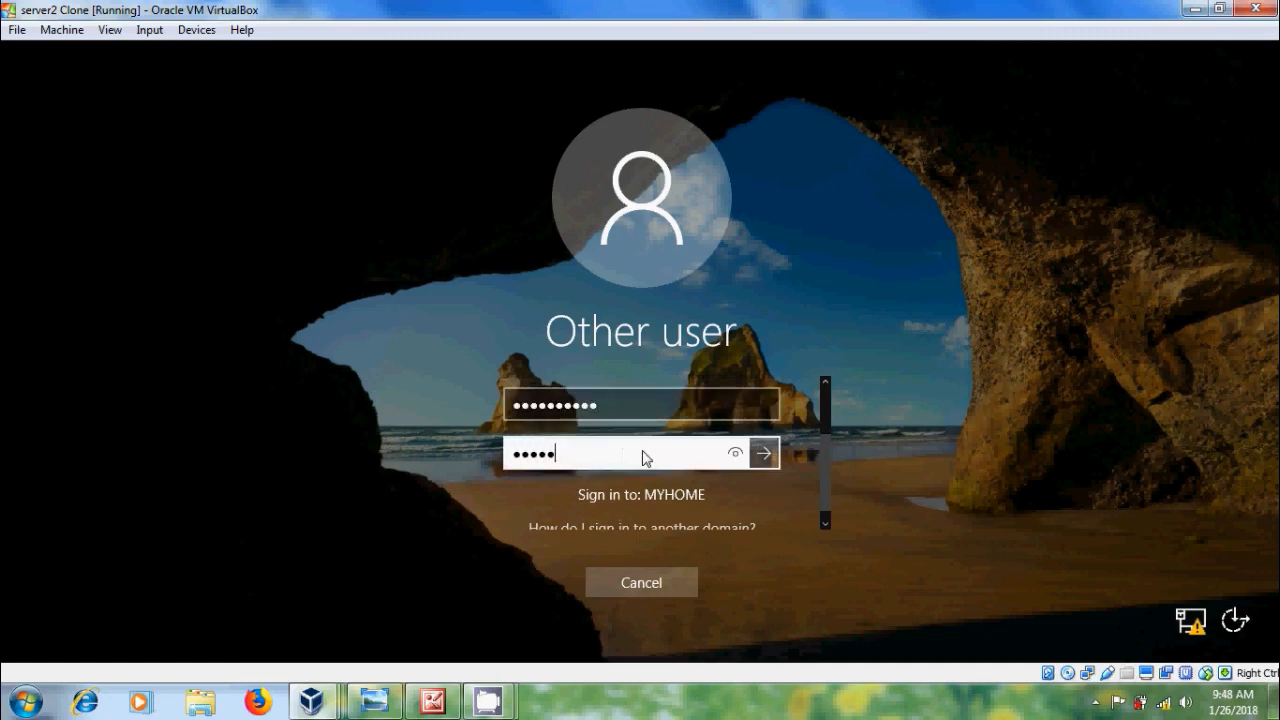
pyautogui.write('*')
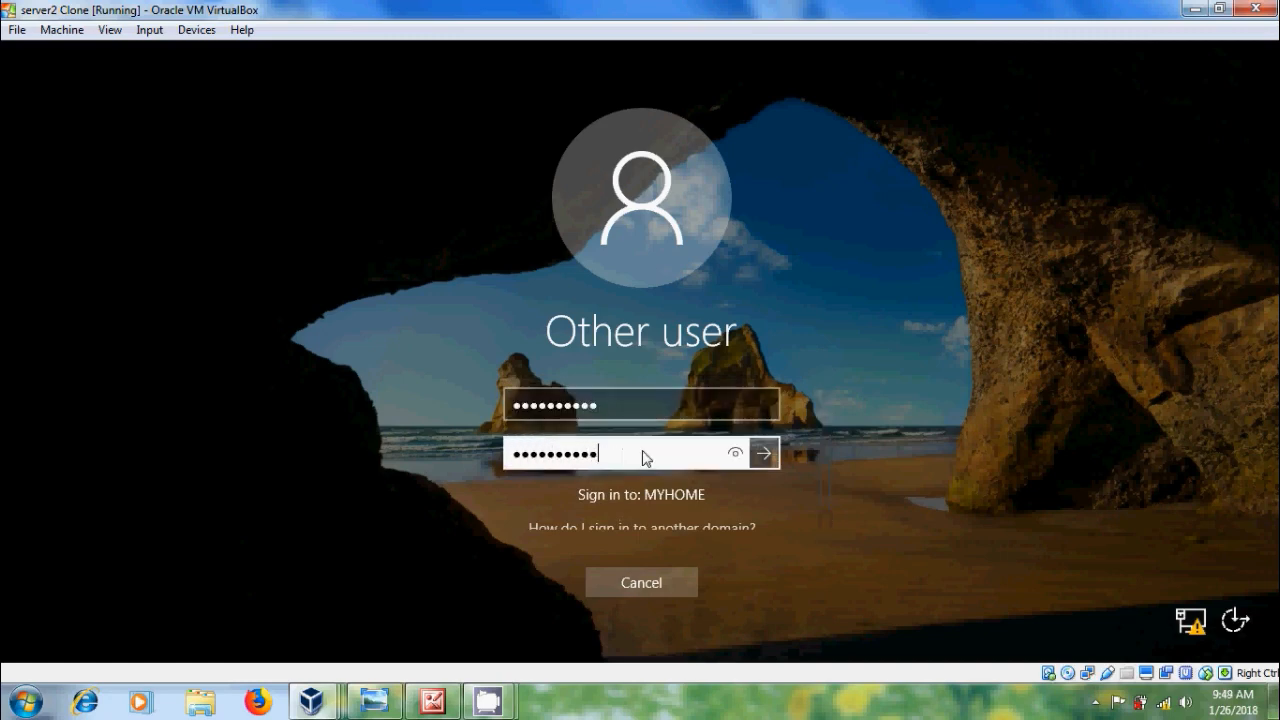
pyautogui.click(763, 439)
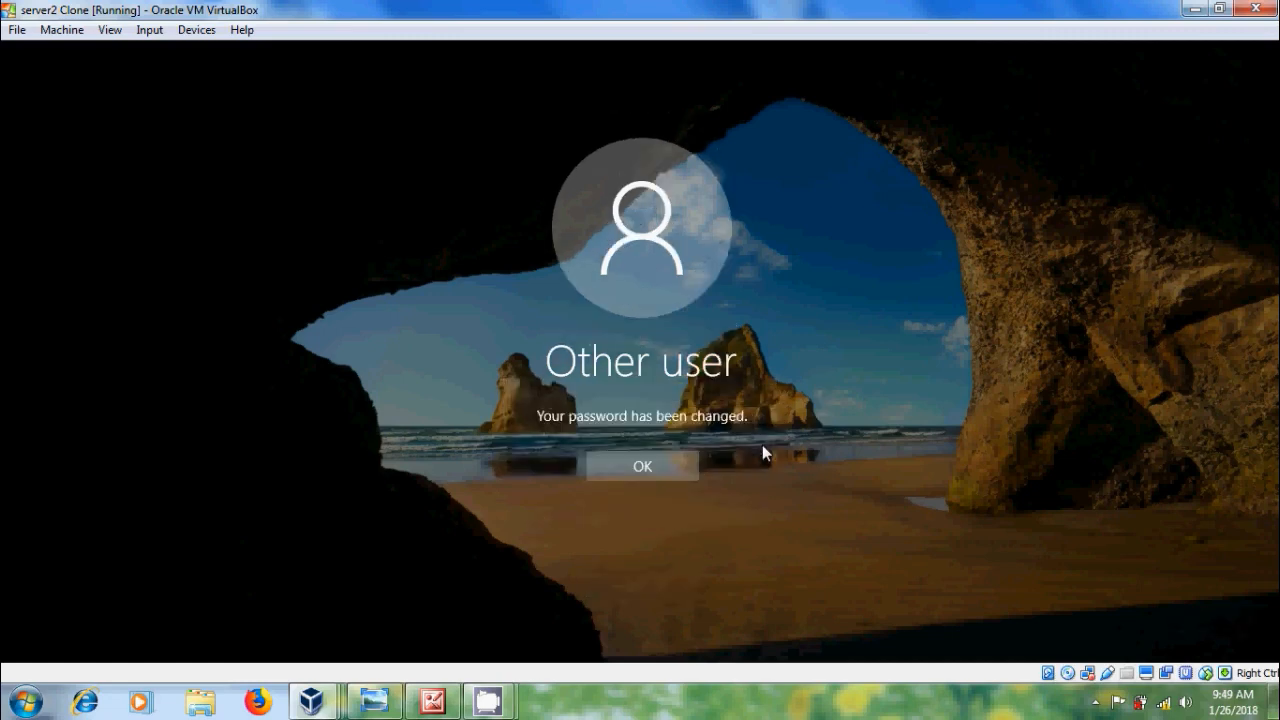
pyautogui.click(667, 472)
pyautogui.click(671, 418)
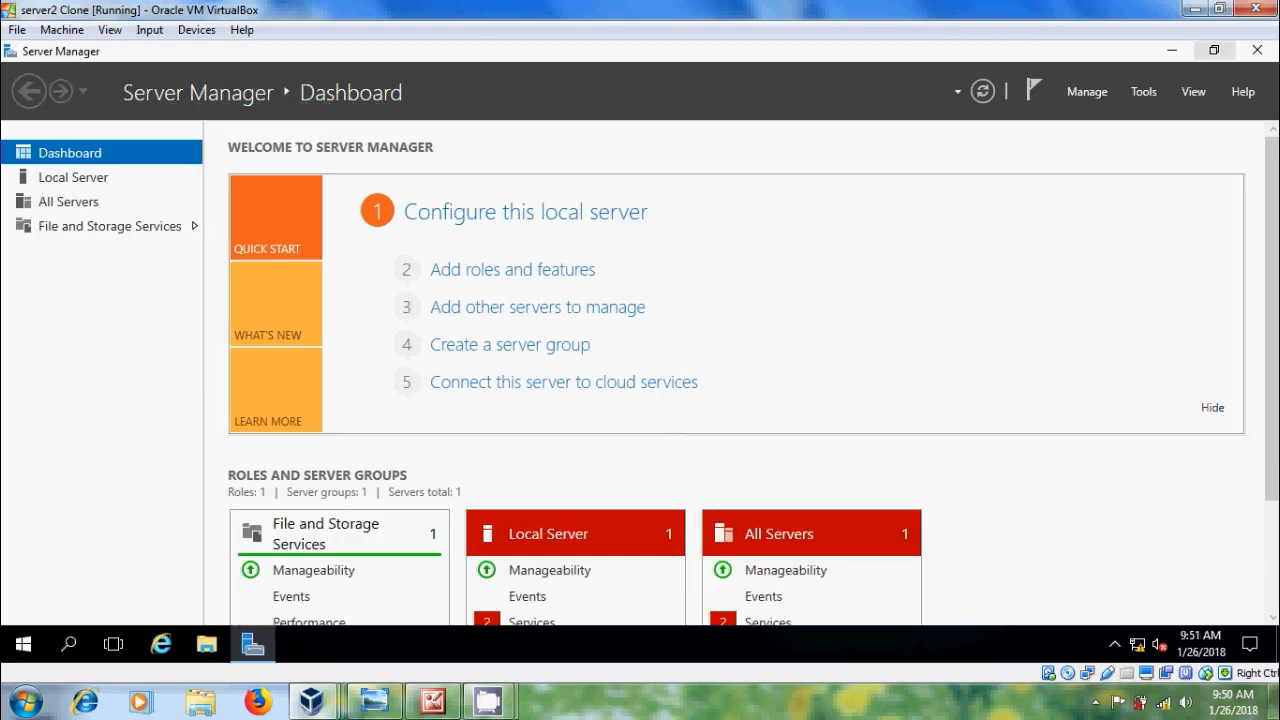
# Step: Close Server Manager and sign out of the clone's current session
pyautogui.click(1257, 50)
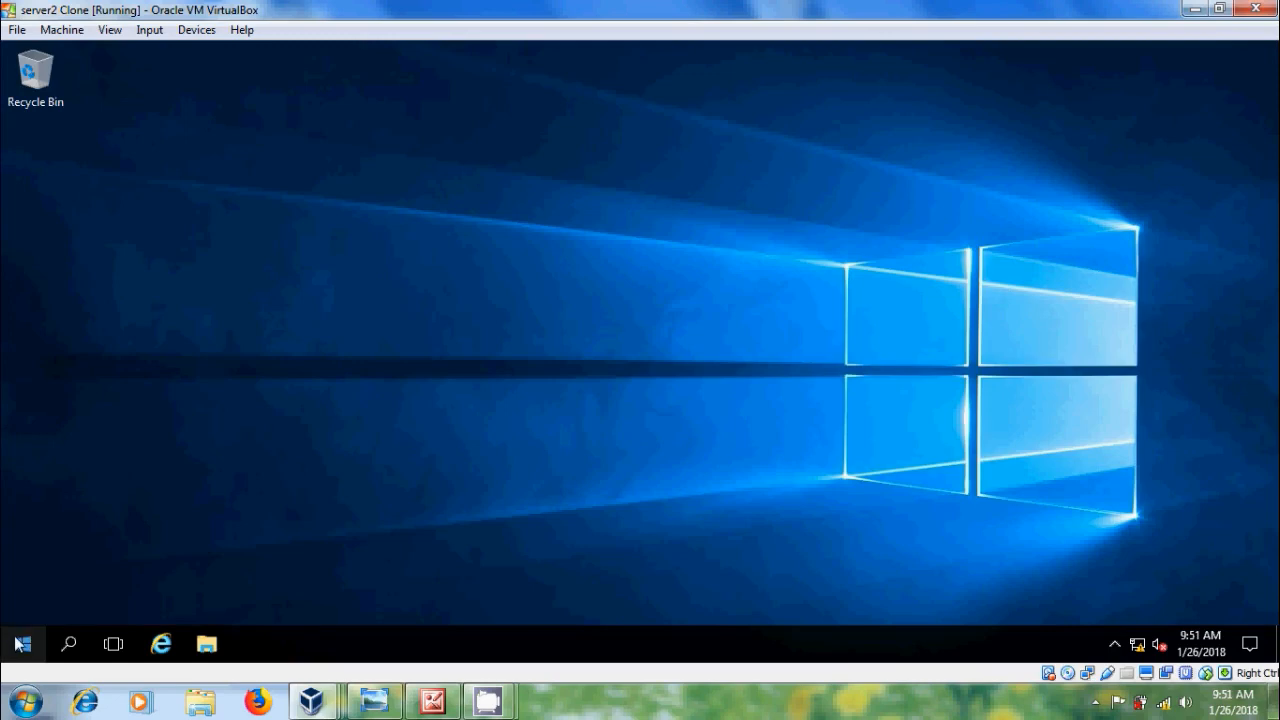
pyautogui.rightClick(20, 644)
pyautogui.moveTo(187, 576)
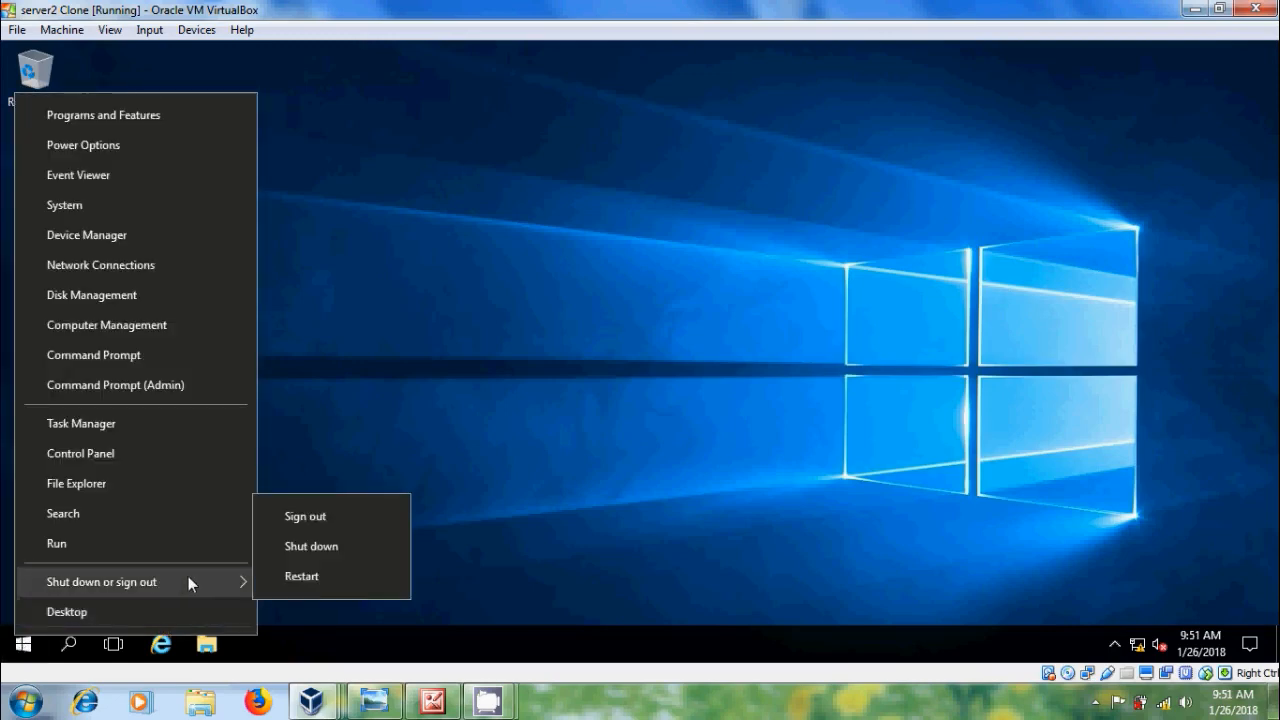
pyautogui.click(326, 516)
# Step: Send Ctrl-Alt-Del and sign in to the clone as user3 through Other user
pyautogui.click(149, 30)
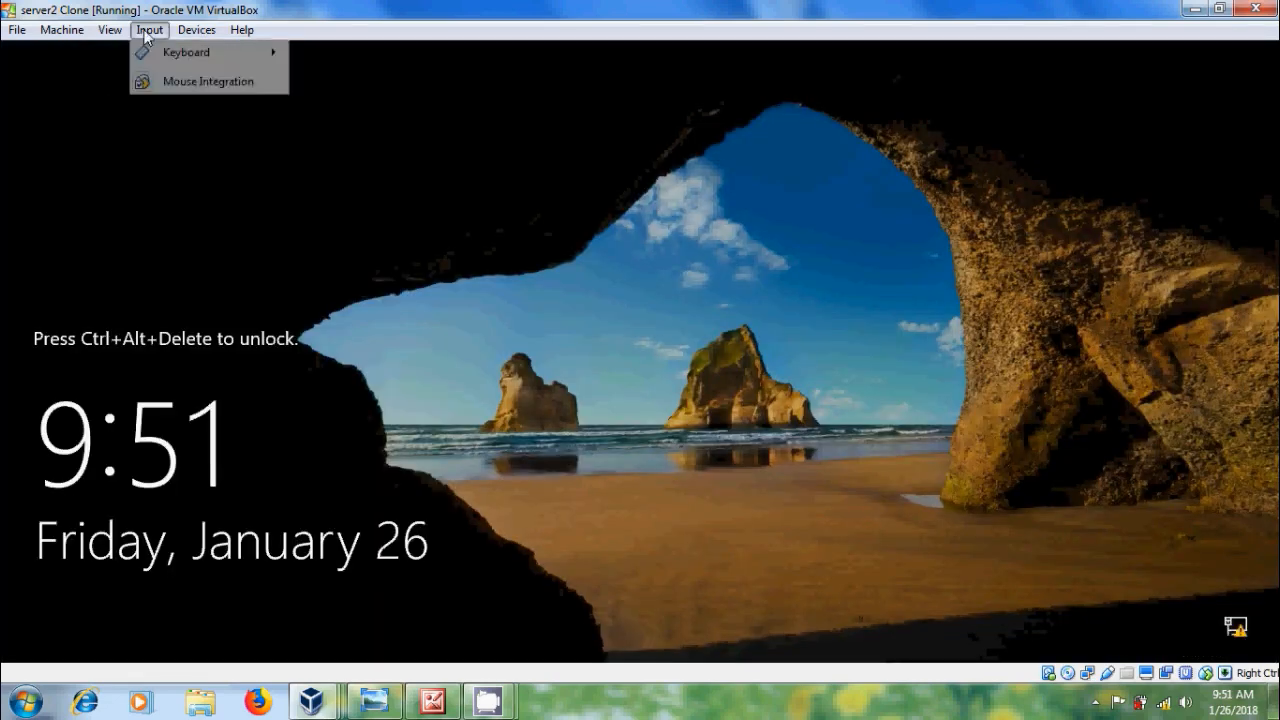
pyautogui.moveTo(166, 49)
pyautogui.click(345, 84)
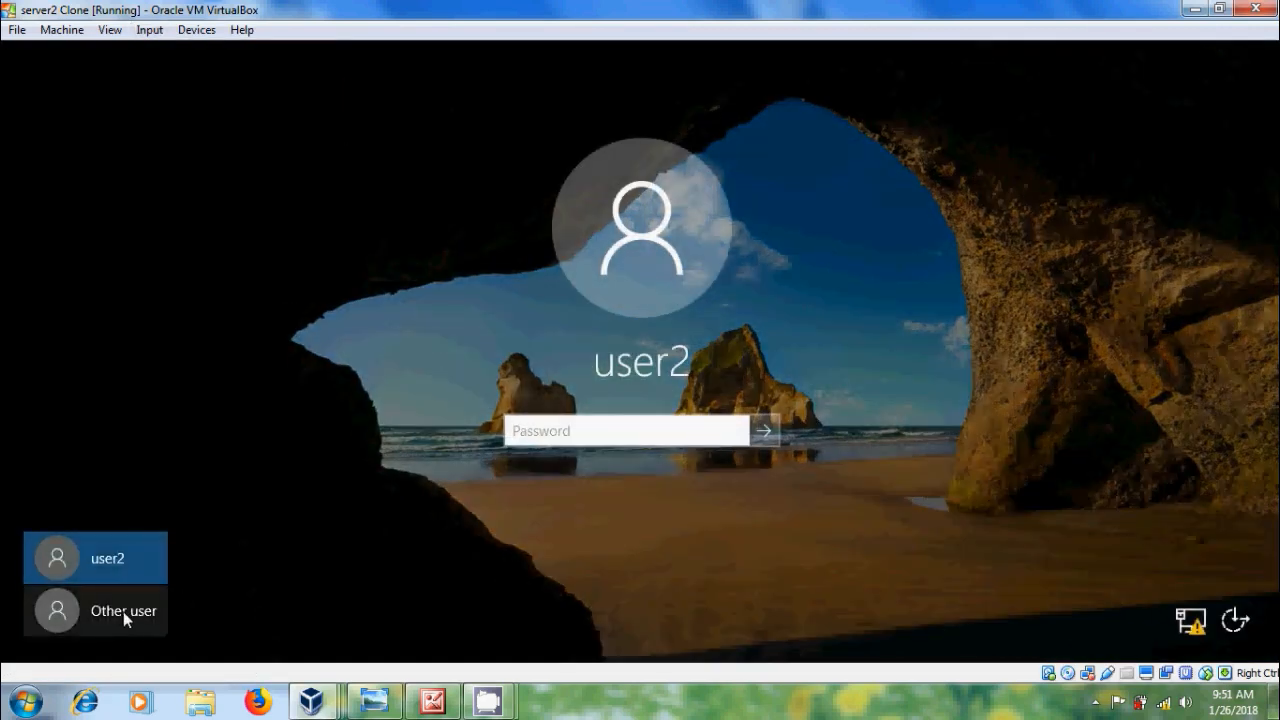
pyautogui.click(123, 618)
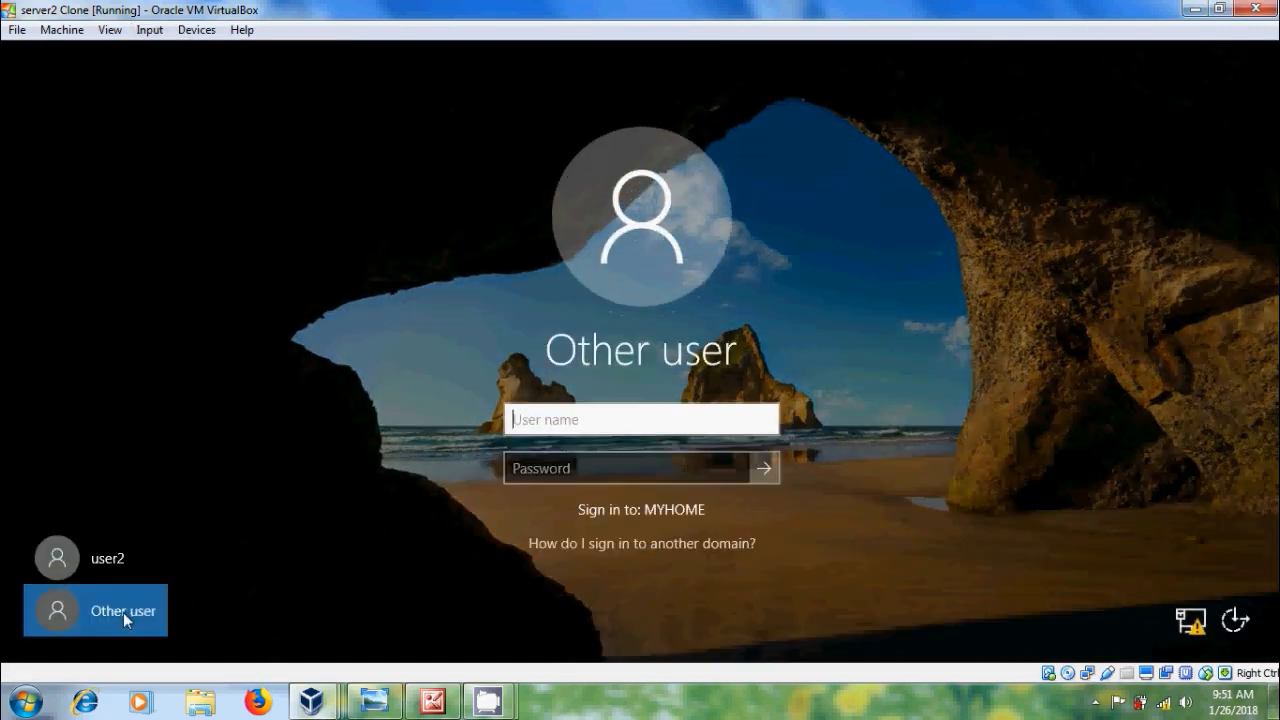
pyautogui.write('user3')
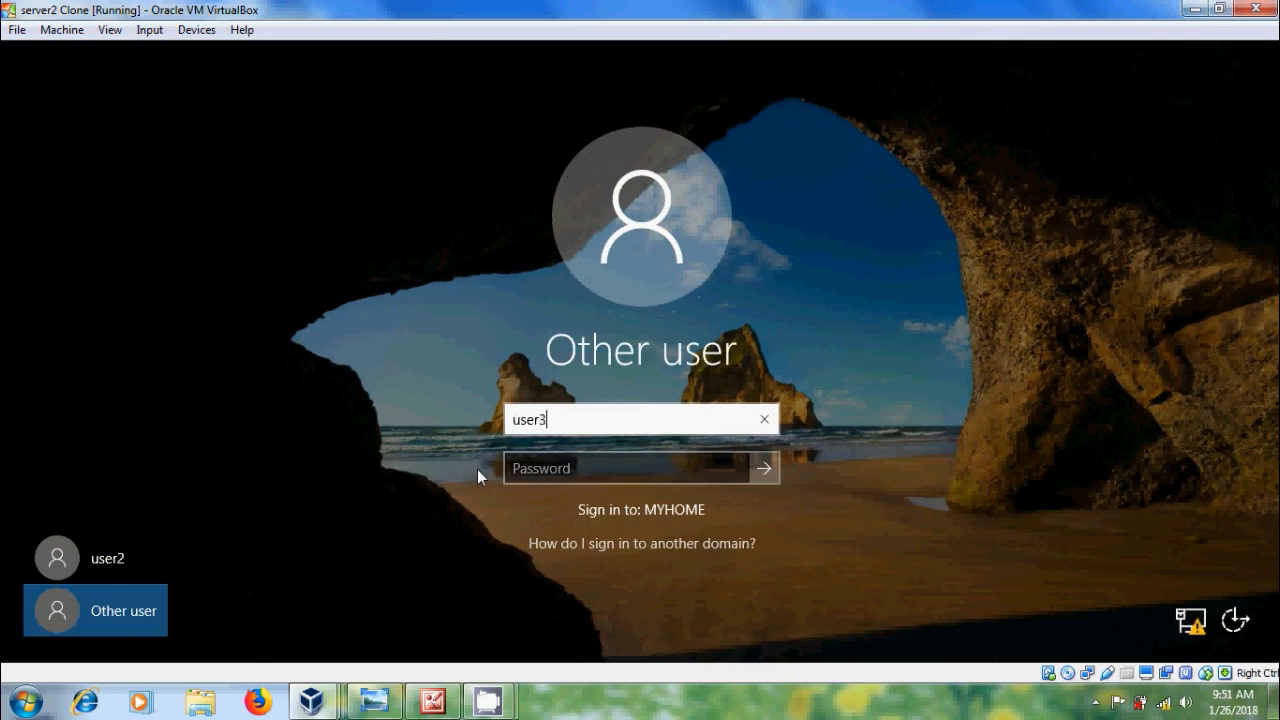
pyautogui.press('Tab')
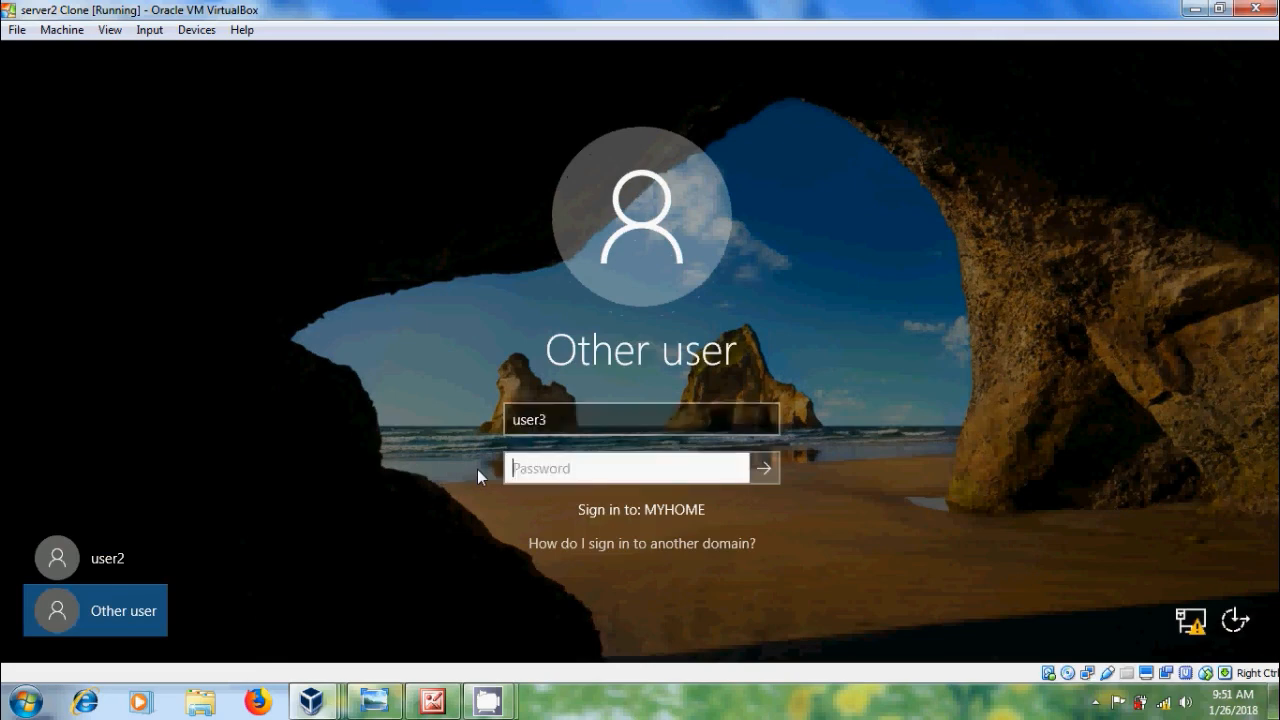
pyautogui.write('Pa$$w0rd')
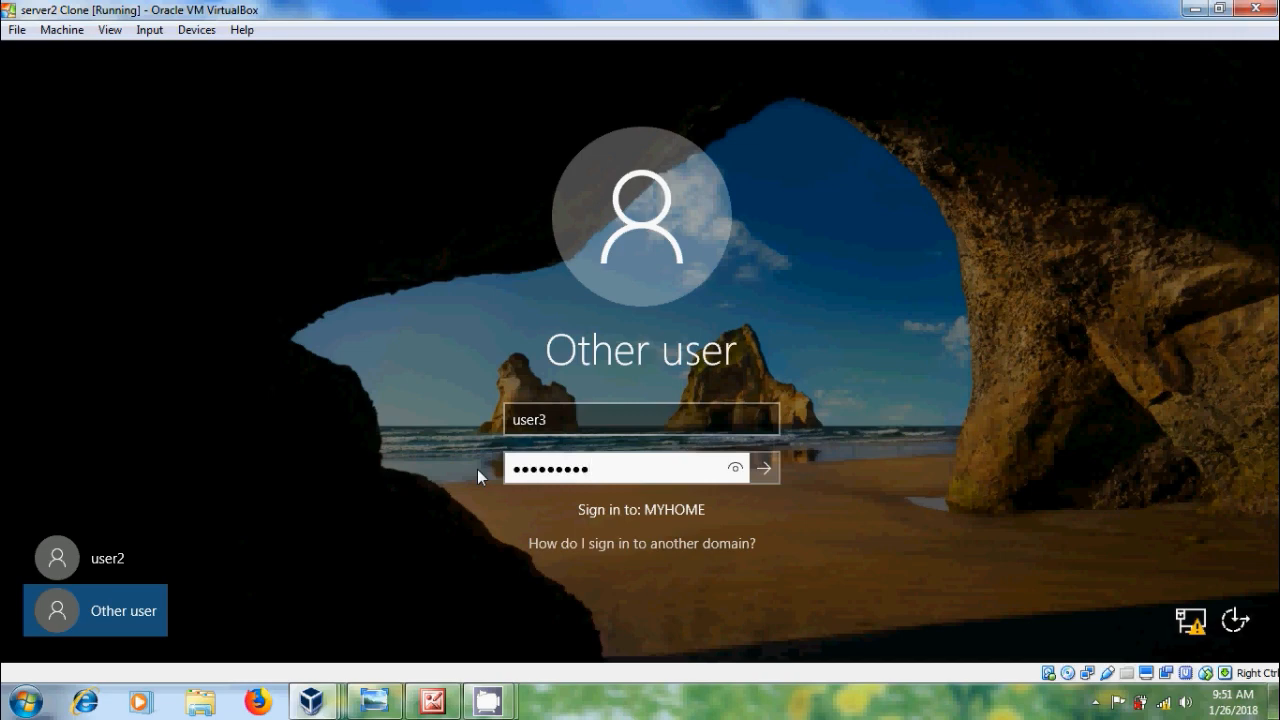
pyautogui.press('Return')
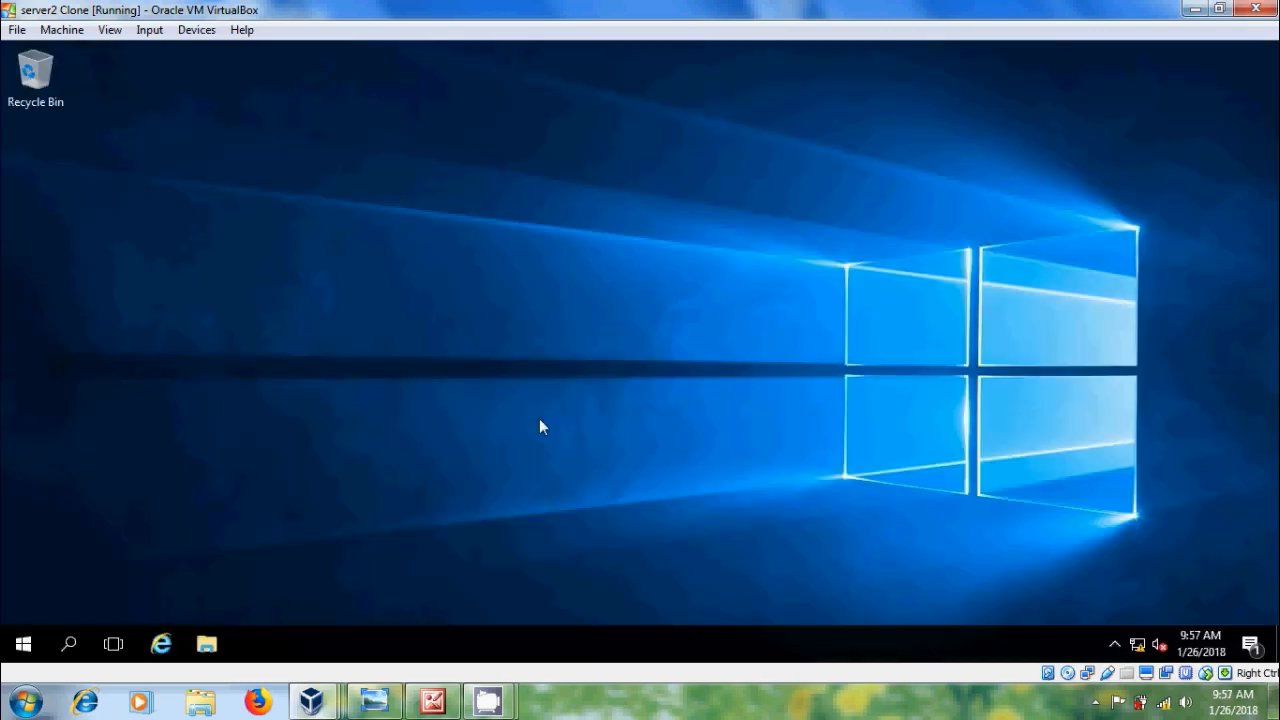
# Step: Sign user3 out and switch to the 2016 server virtual machine
pyautogui.rightClick(23, 643)
pyautogui.moveTo(174, 596)
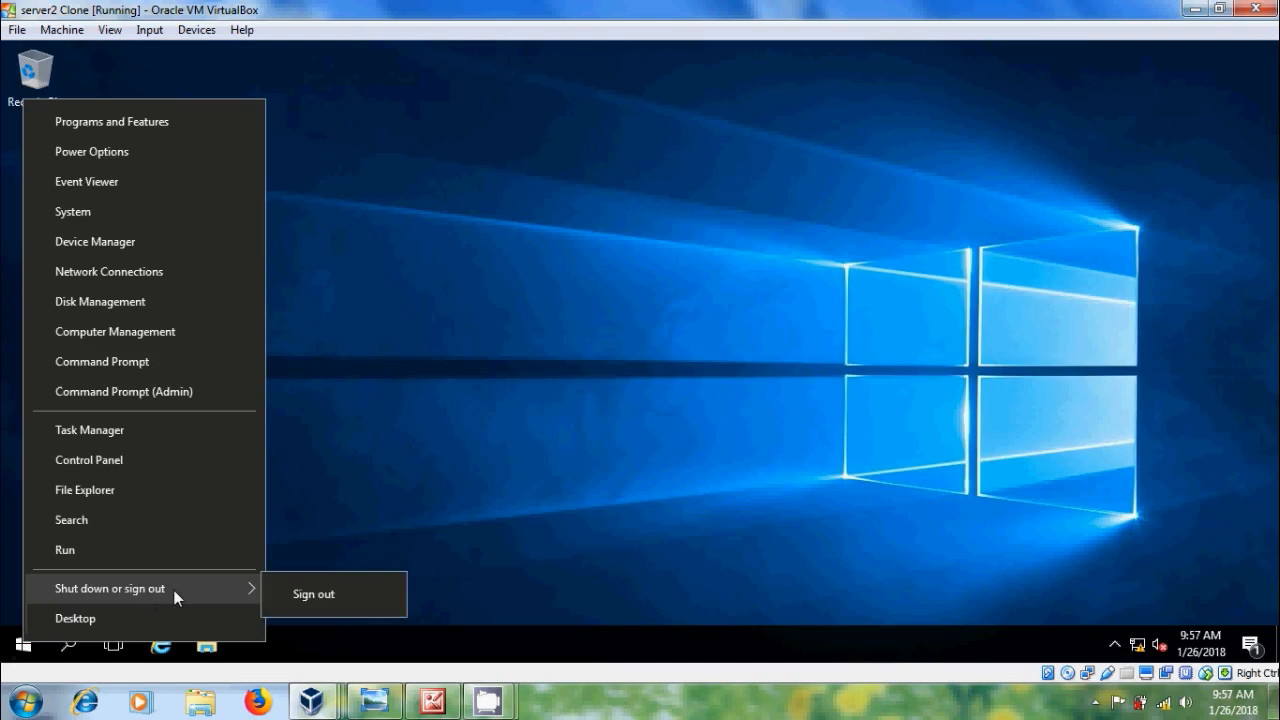
pyautogui.click(311, 591)
pyautogui.moveTo(311, 705)
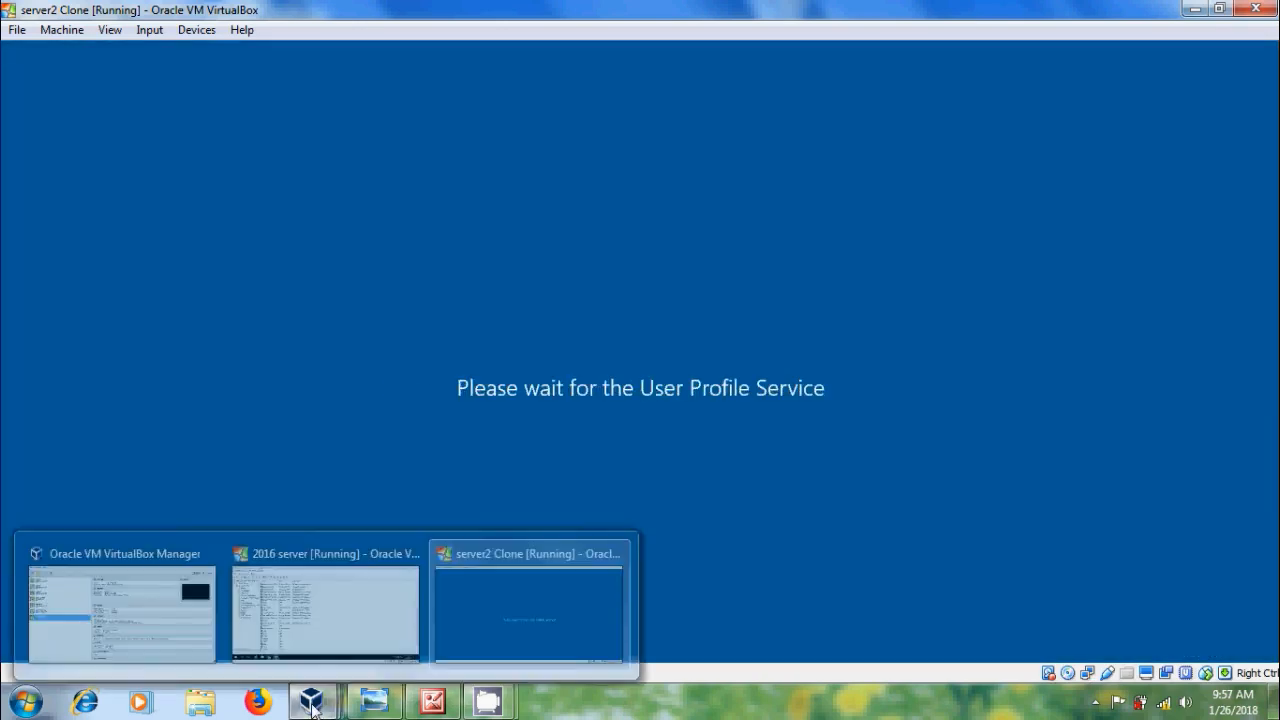
pyautogui.click(330, 615)
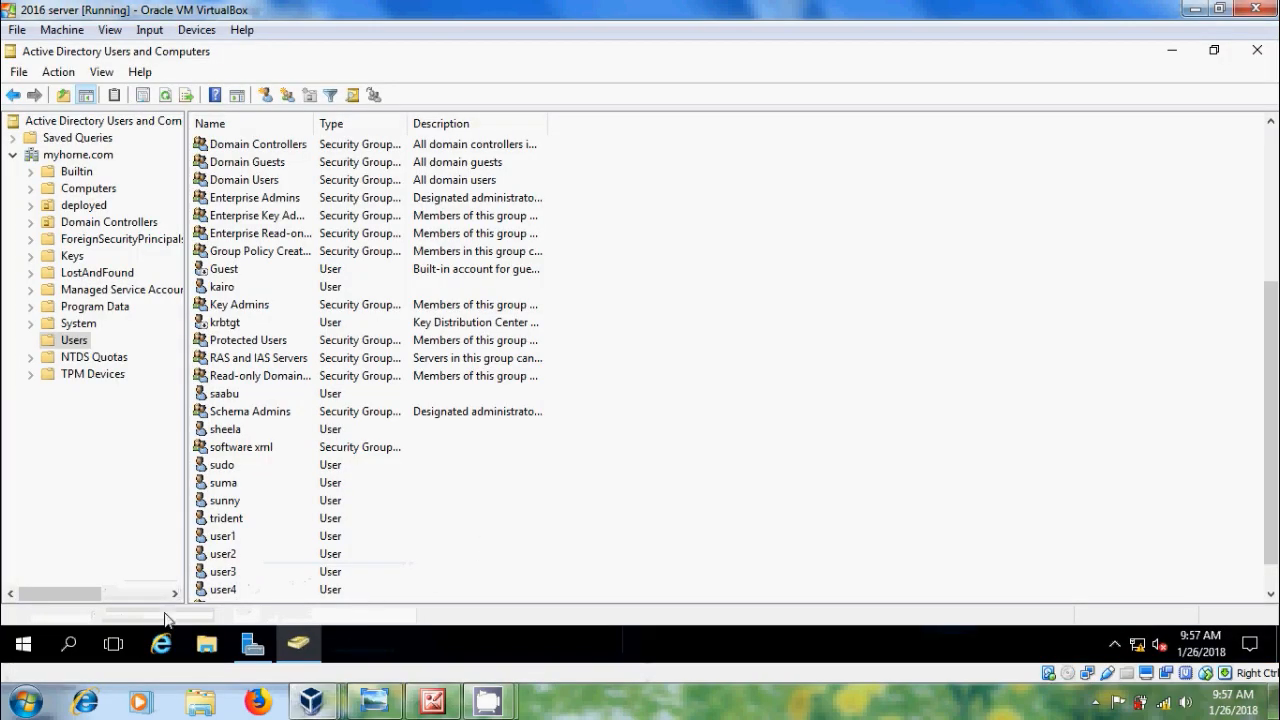
# Step: Tick 'Account is disabled' on user4's Account tab and apply the change
pyautogui.doubleClick(229, 592)
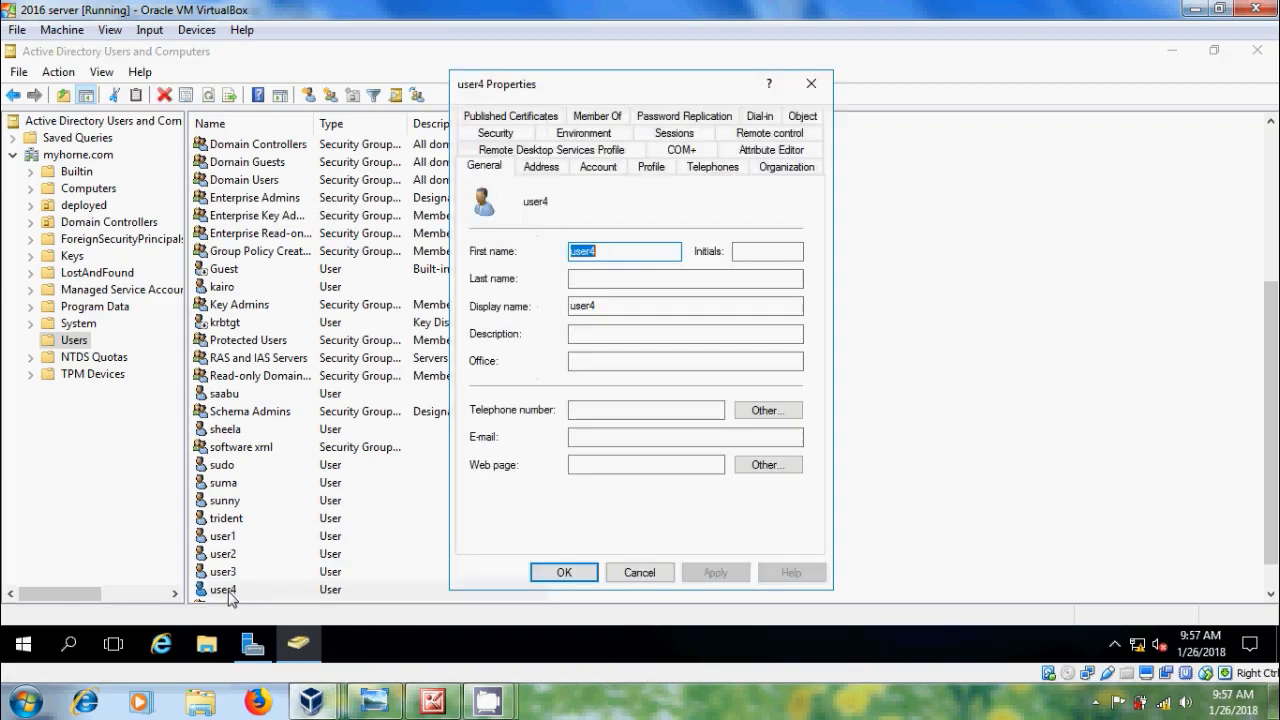
pyautogui.click(600, 167)
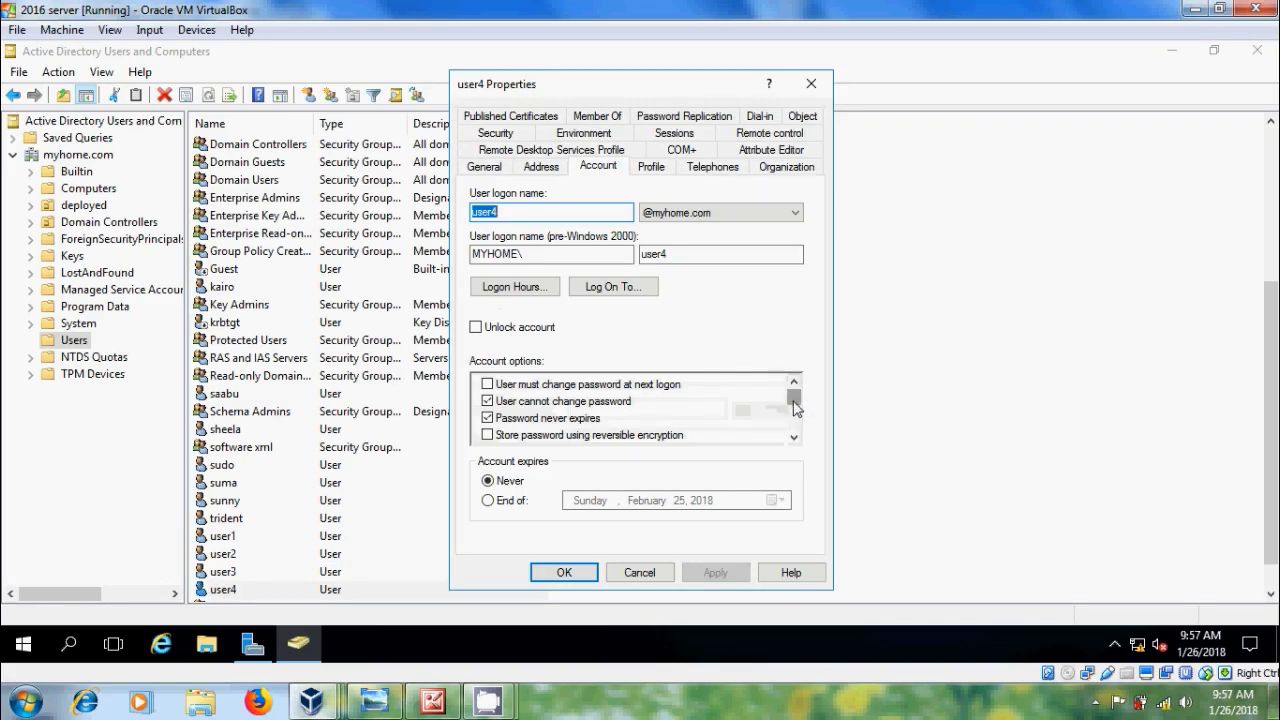
pyautogui.moveTo(793, 401); pyautogui.dragTo(794, 409)
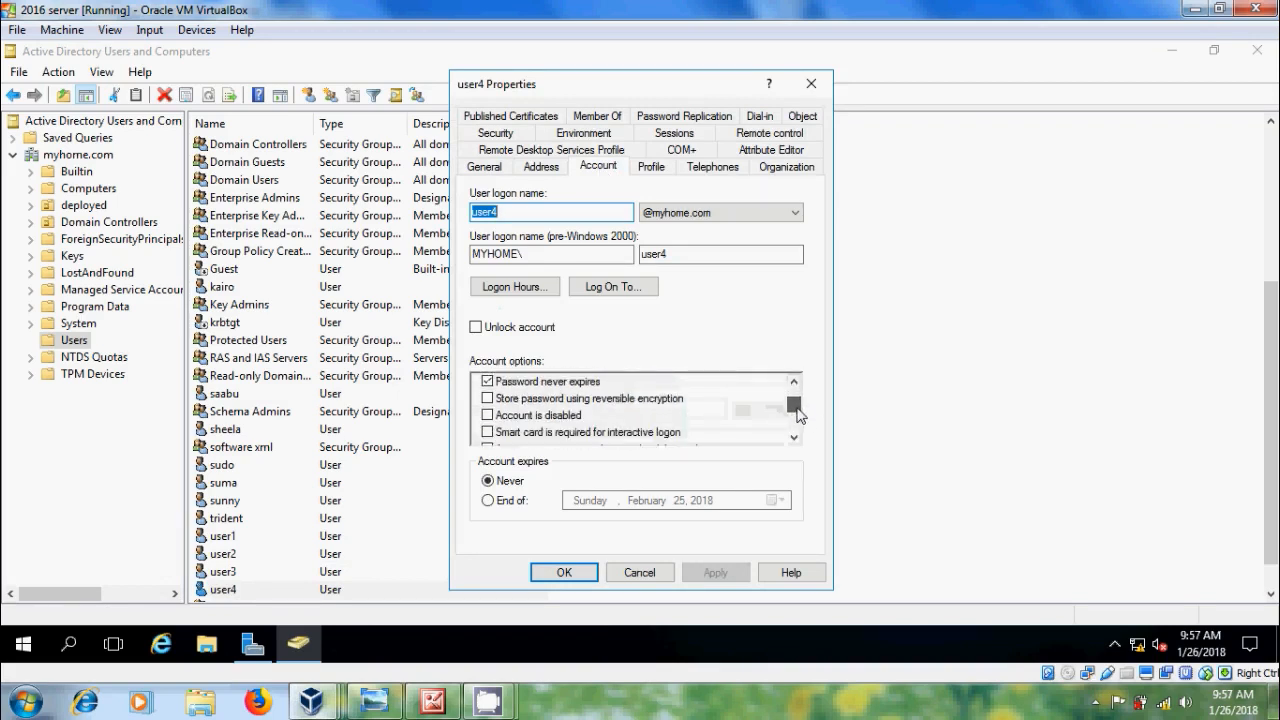
pyautogui.click(487, 415)
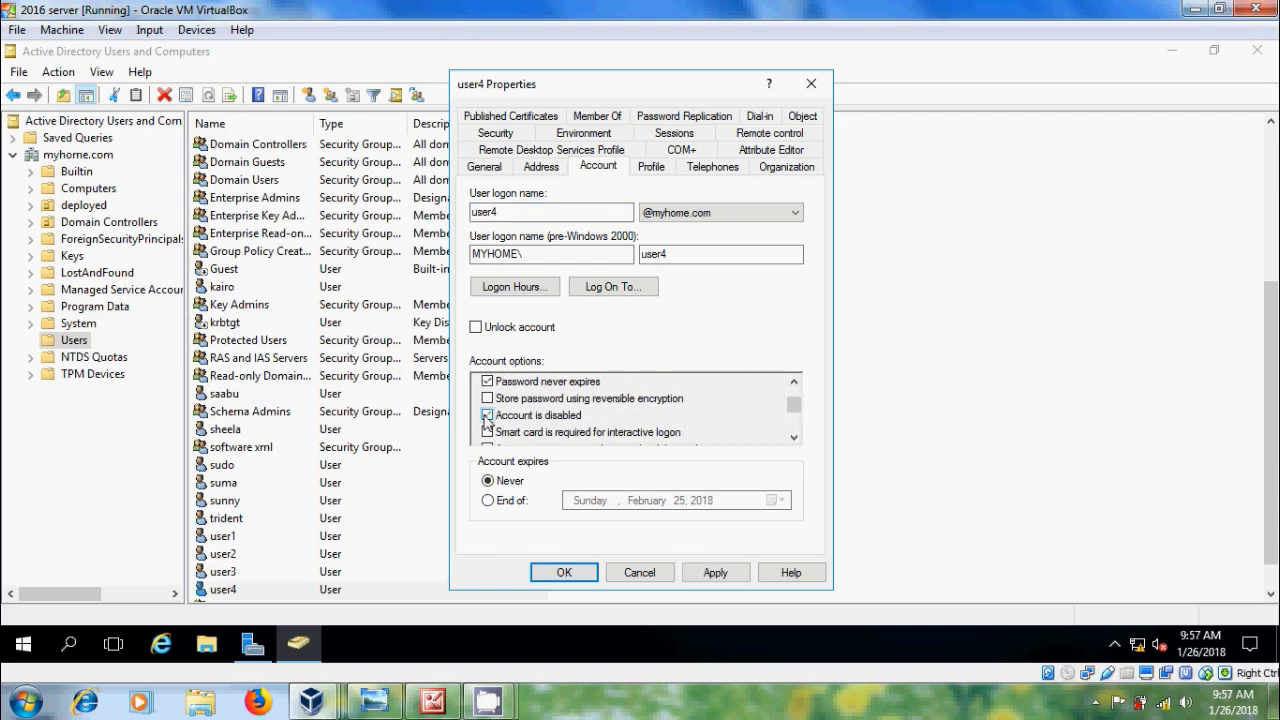
pyautogui.click(728, 574)
pyautogui.click(567, 572)
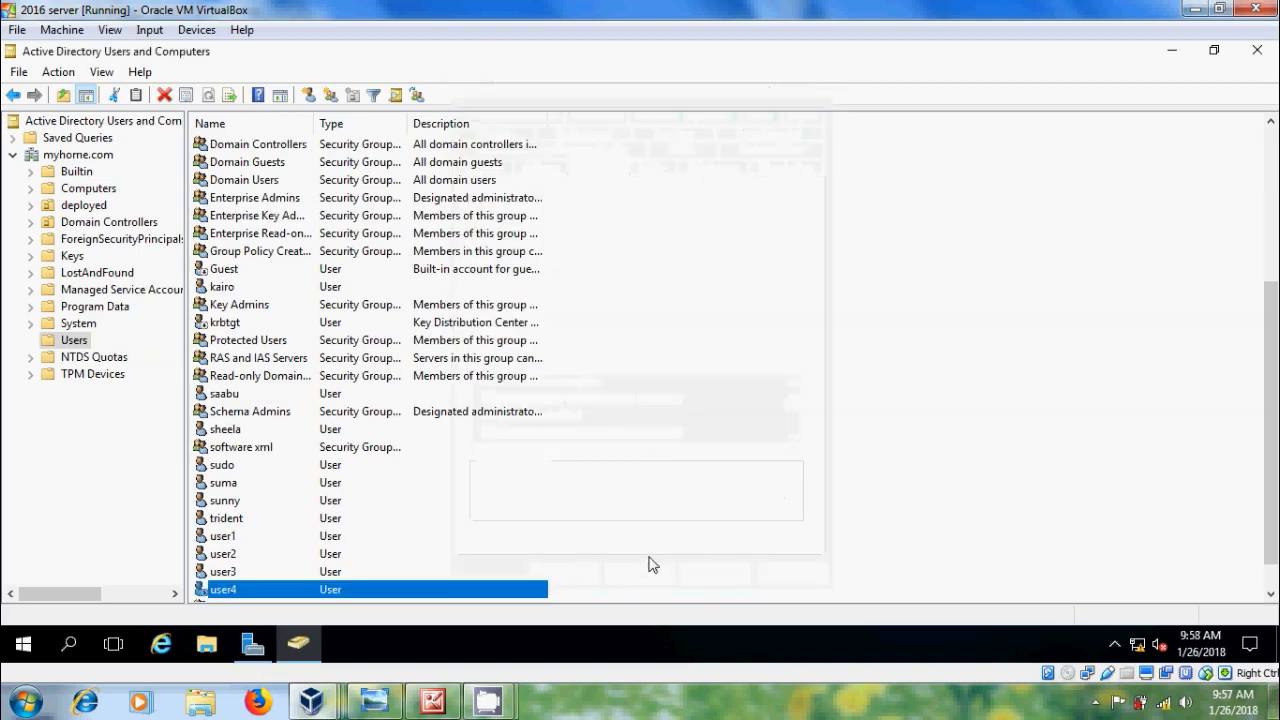
# Step: On the server2 Clone, send Ctrl-Alt-Del and attempt to sign in as user4
pyautogui.moveTo(311, 700)
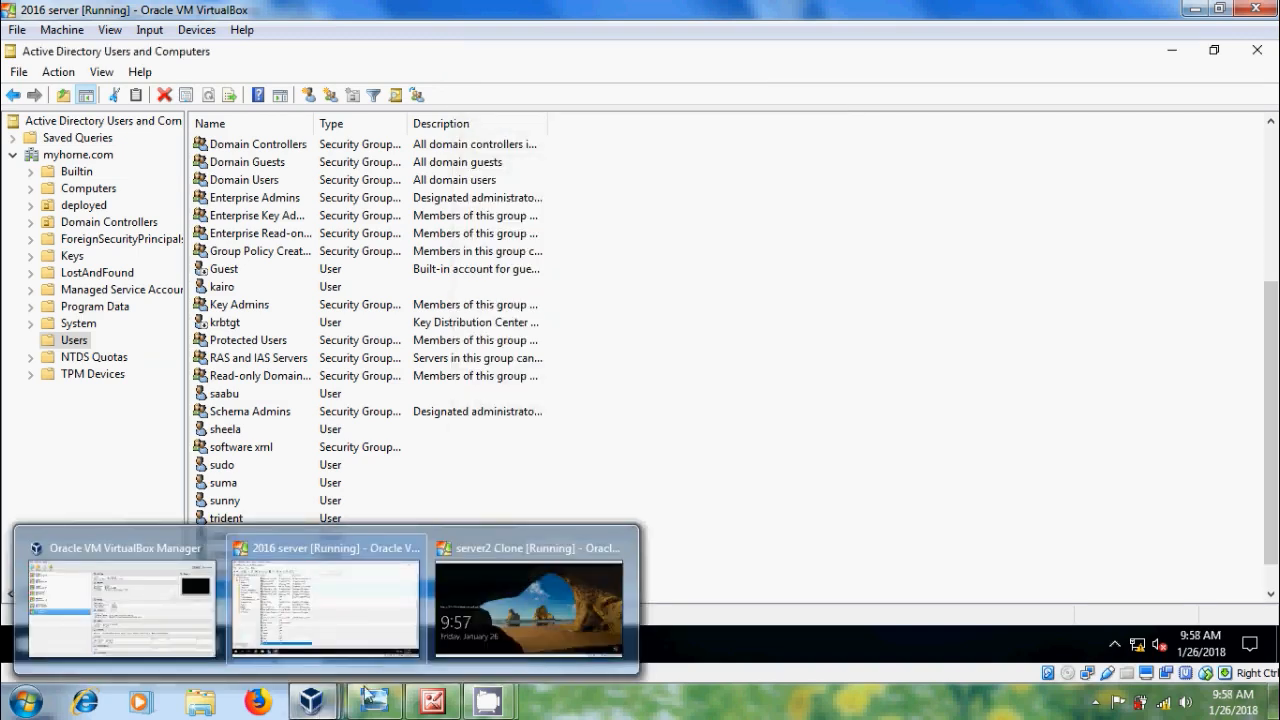
pyautogui.click(515, 620)
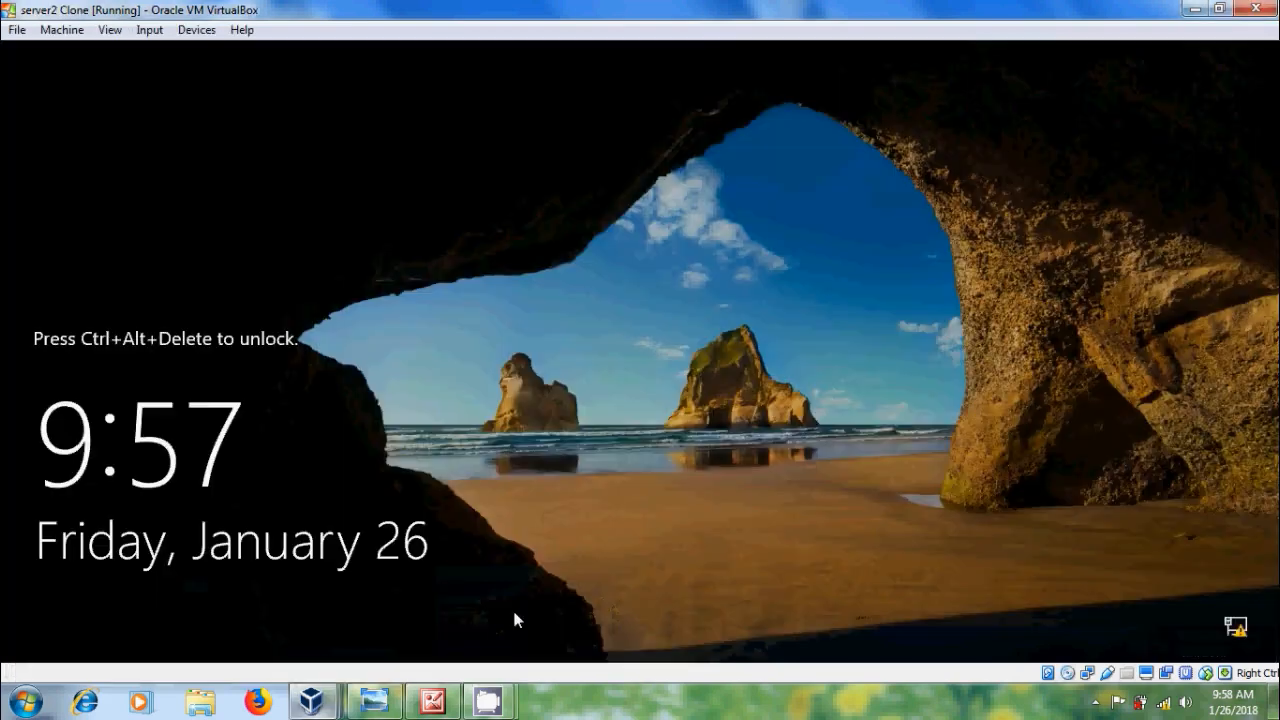
pyautogui.click(150, 30)
pyautogui.moveTo(206, 51)
pyautogui.click(357, 87)
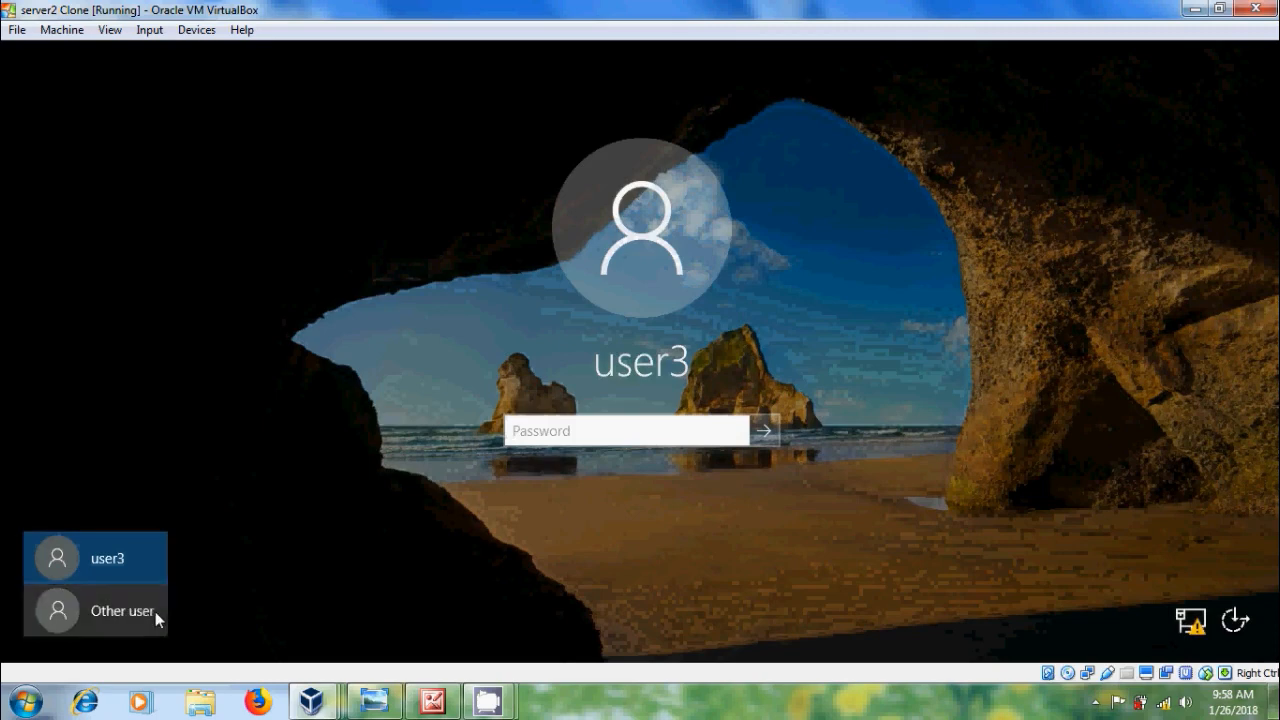
pyautogui.click(155, 611)
pyautogui.write('user4')
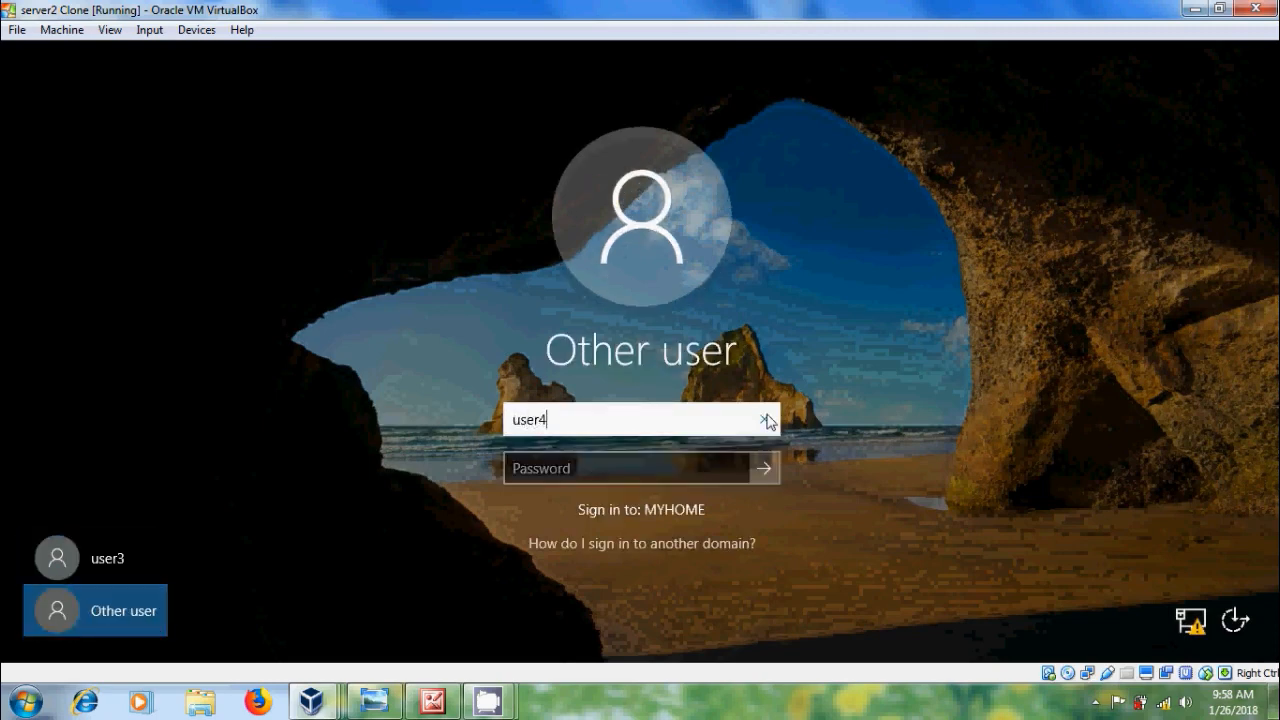
pyautogui.press('Tab')
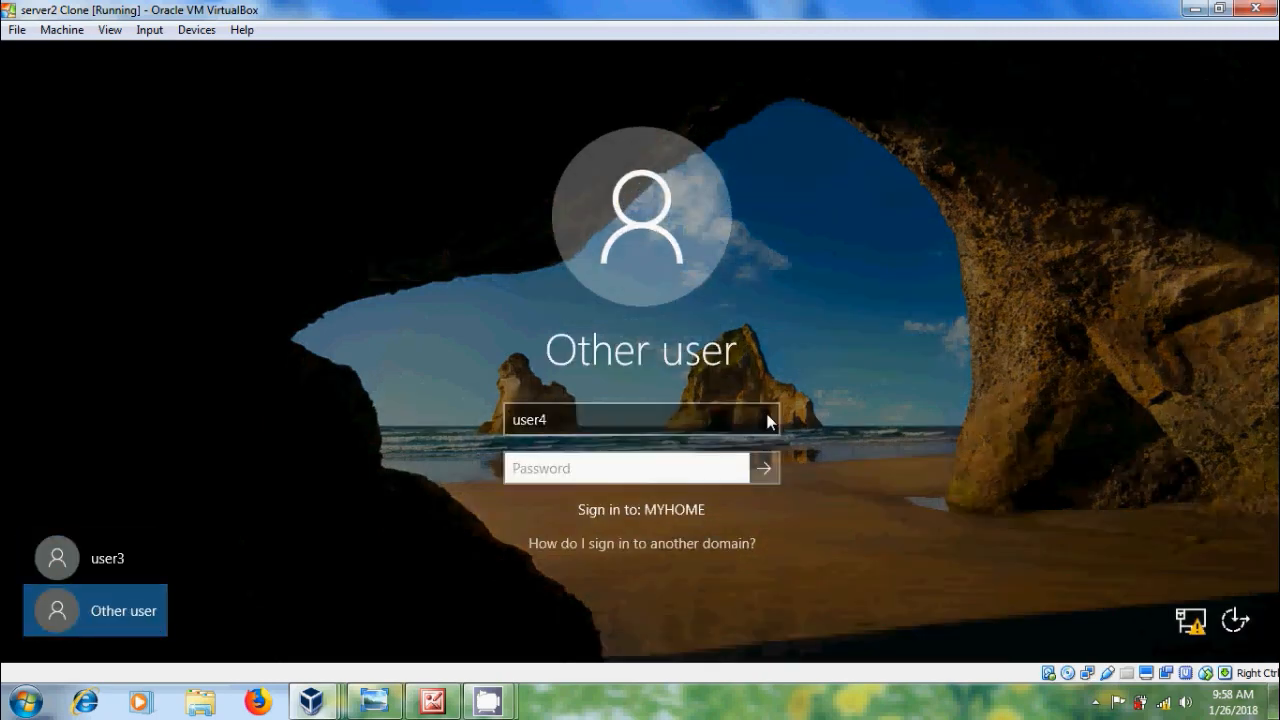
pyautogui.write('Pa')
pyautogui.press('Return')
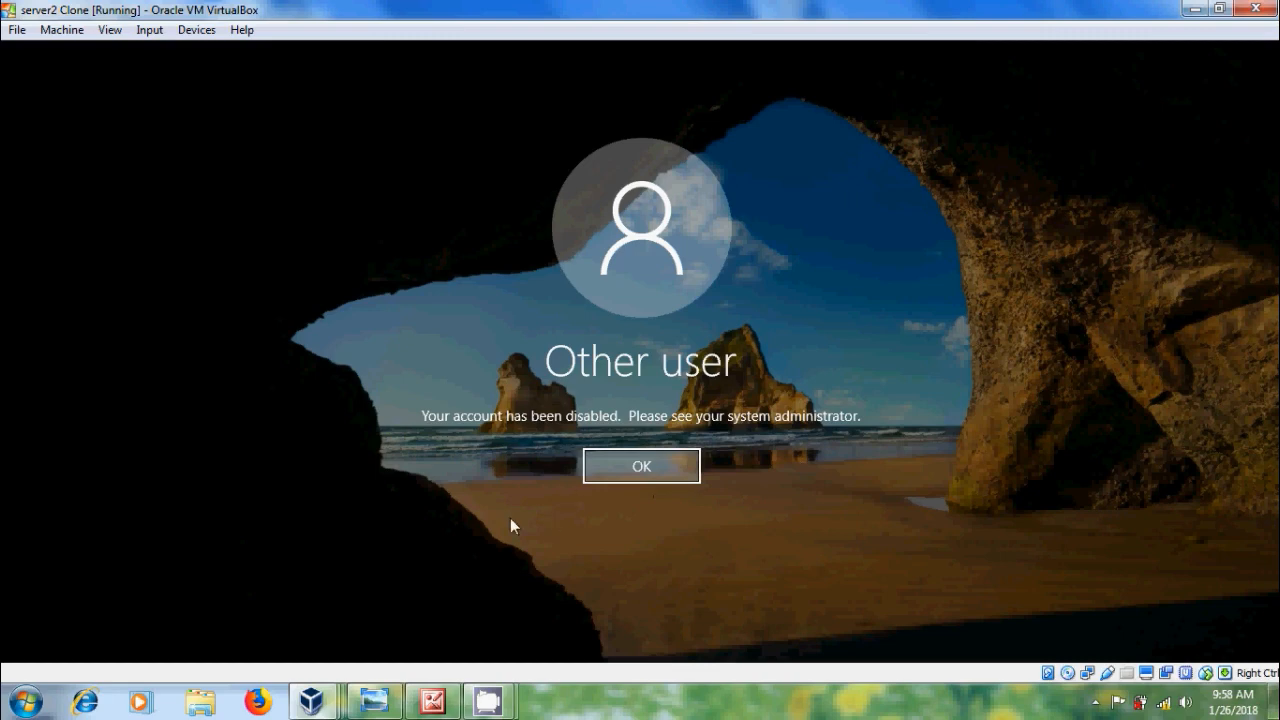
# Step: Return to the 2016 server's Active Directory Users and Computers window
pyautogui.moveTo(311, 700)
pyautogui.click(348, 627)
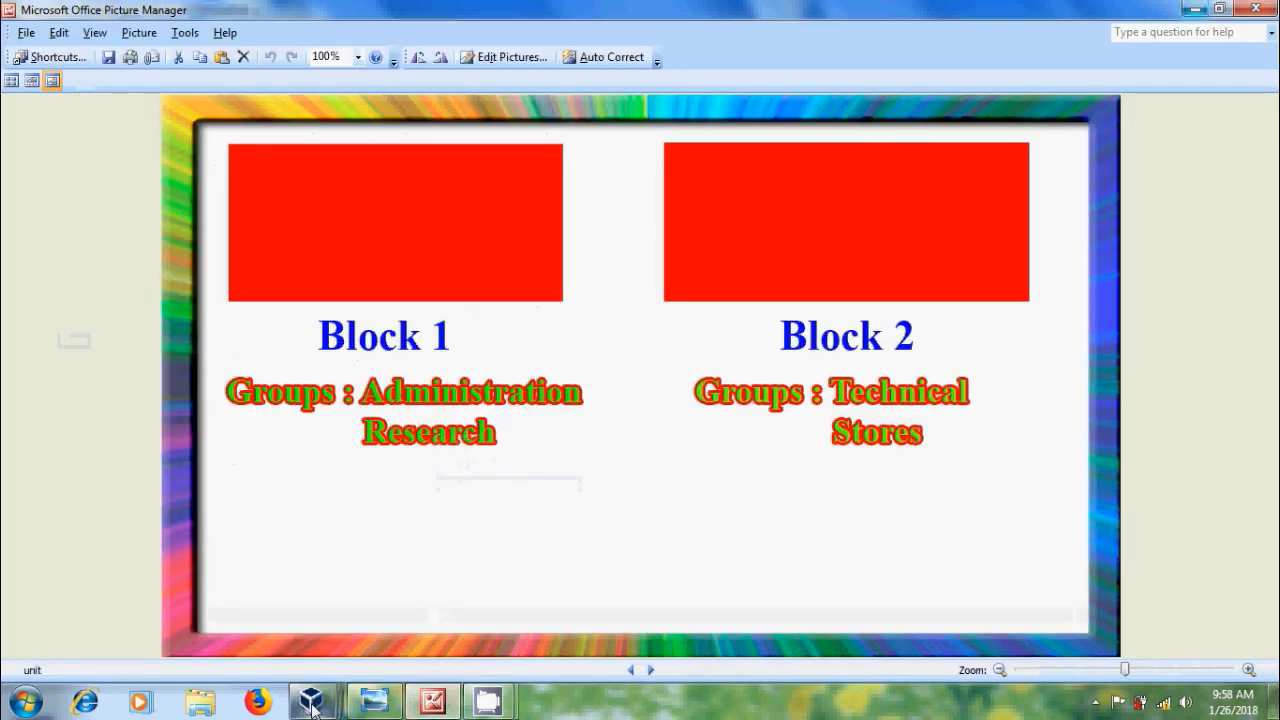
pyautogui.moveTo(311, 700)
pyautogui.click(320, 620)
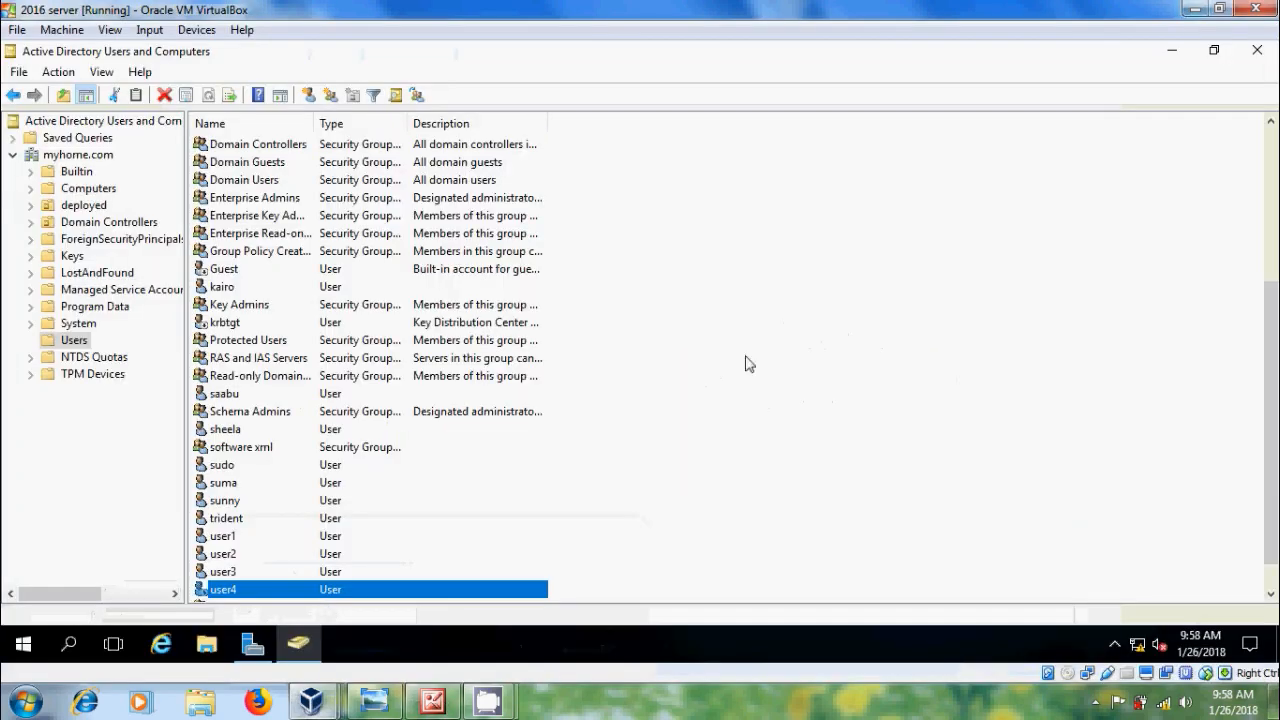
# Step: Create the Administration and research global security groups in the Users container
pyautogui.rightClick(731, 250)
pyautogui.moveTo(862, 302)
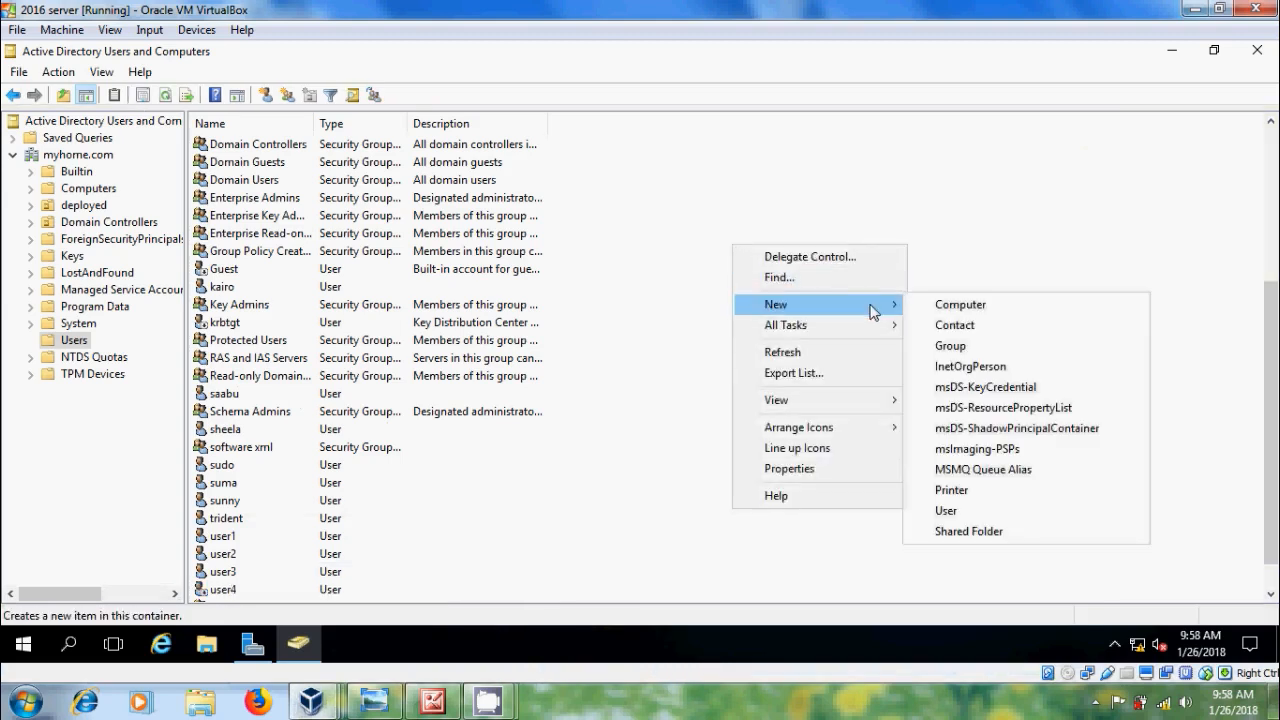
pyautogui.click(958, 346)
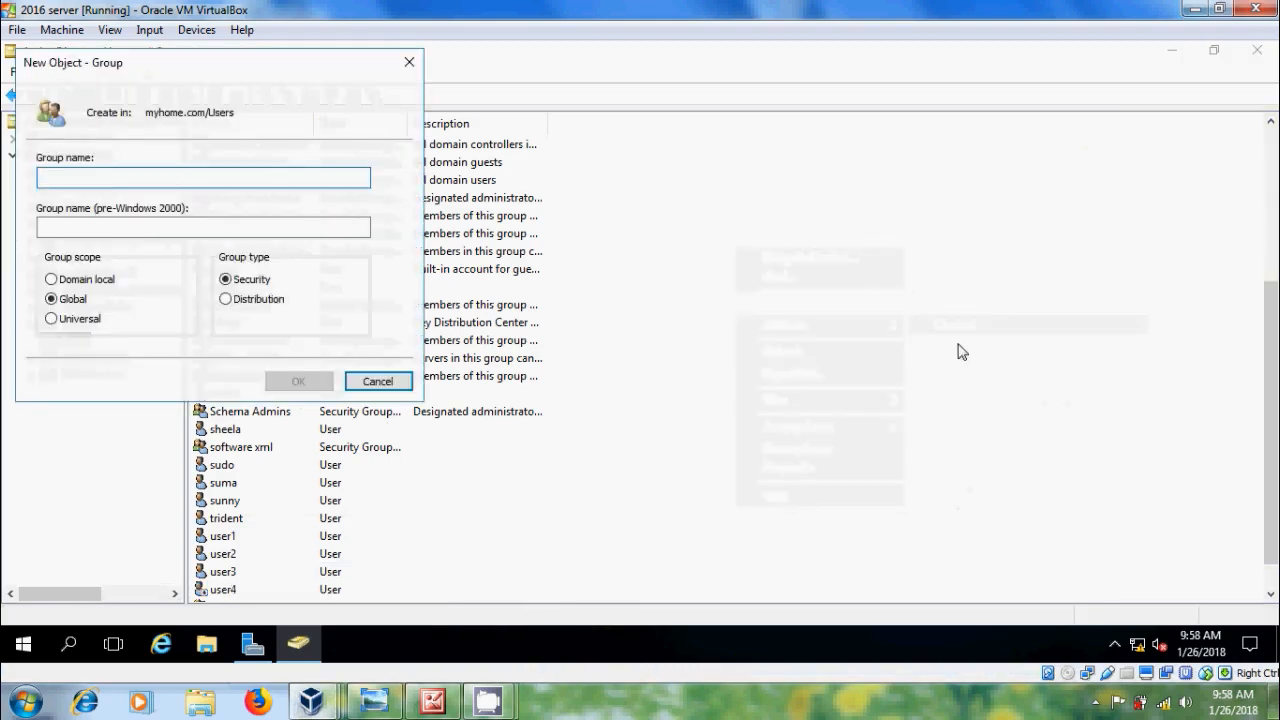
pyautogui.write('Admin')
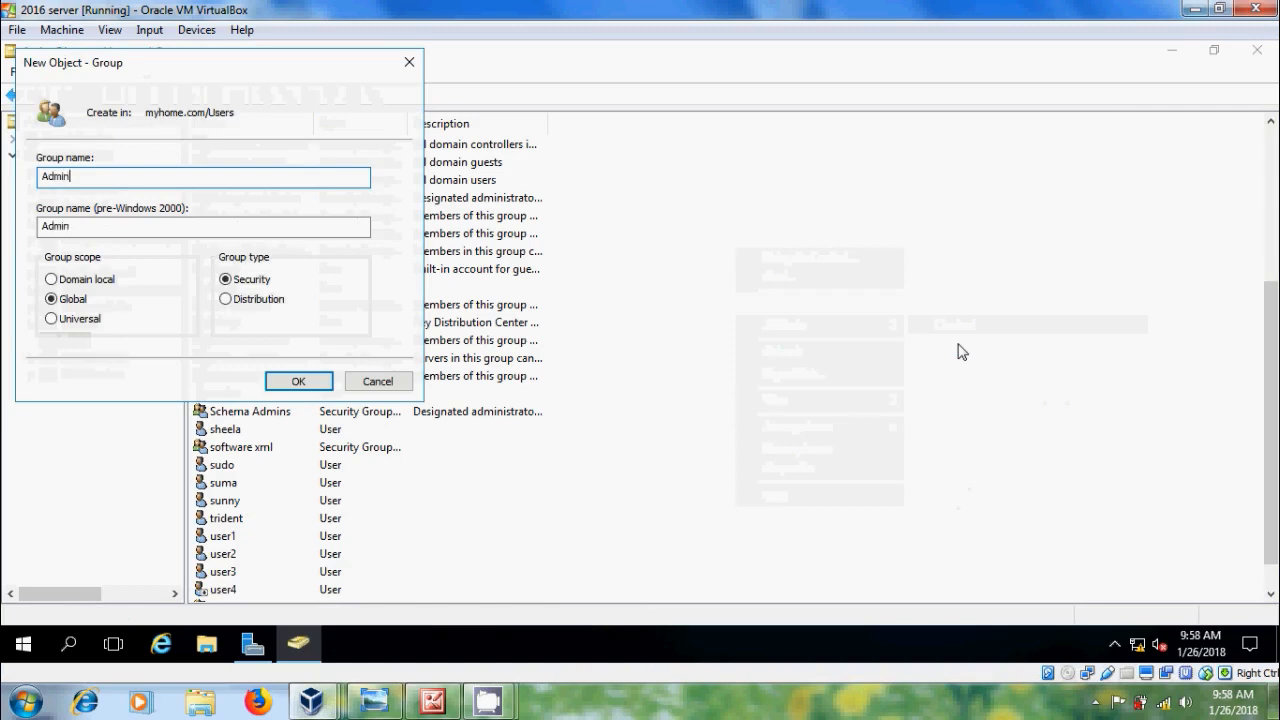
pyautogui.write('i')
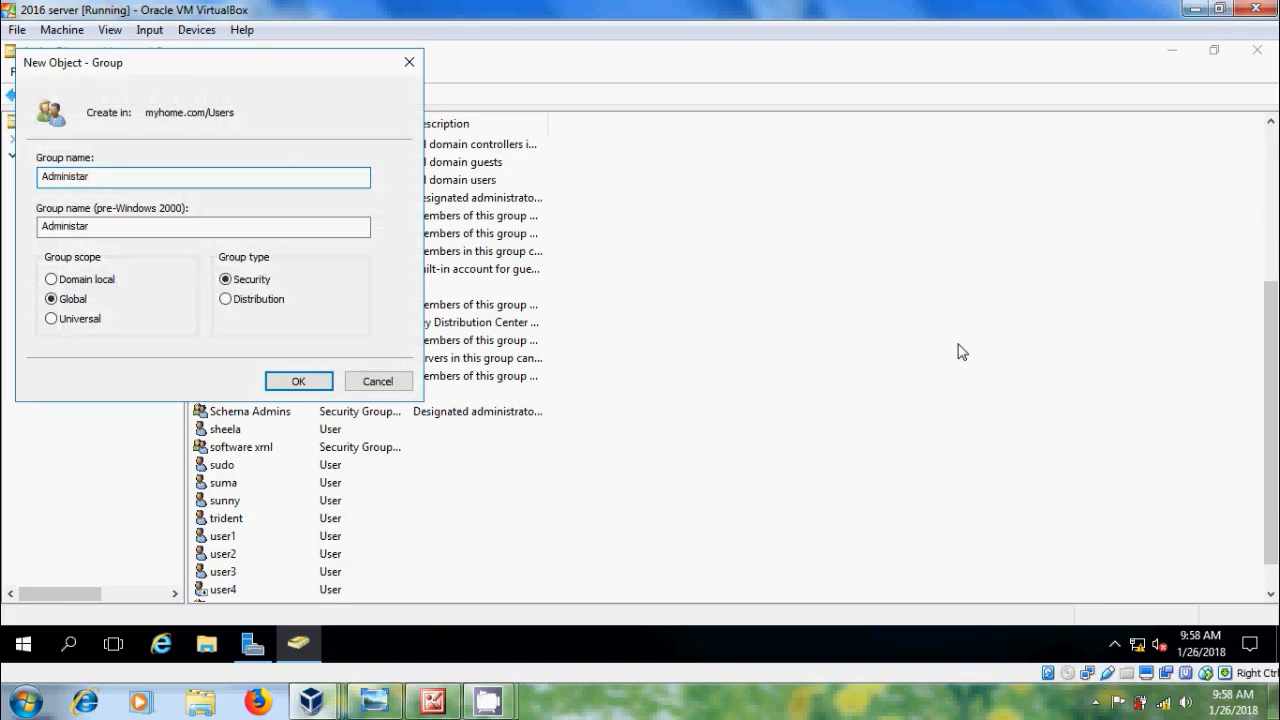
pyautogui.write('stration')
pyautogui.click(319, 381)
pyautogui.click(863, 217)
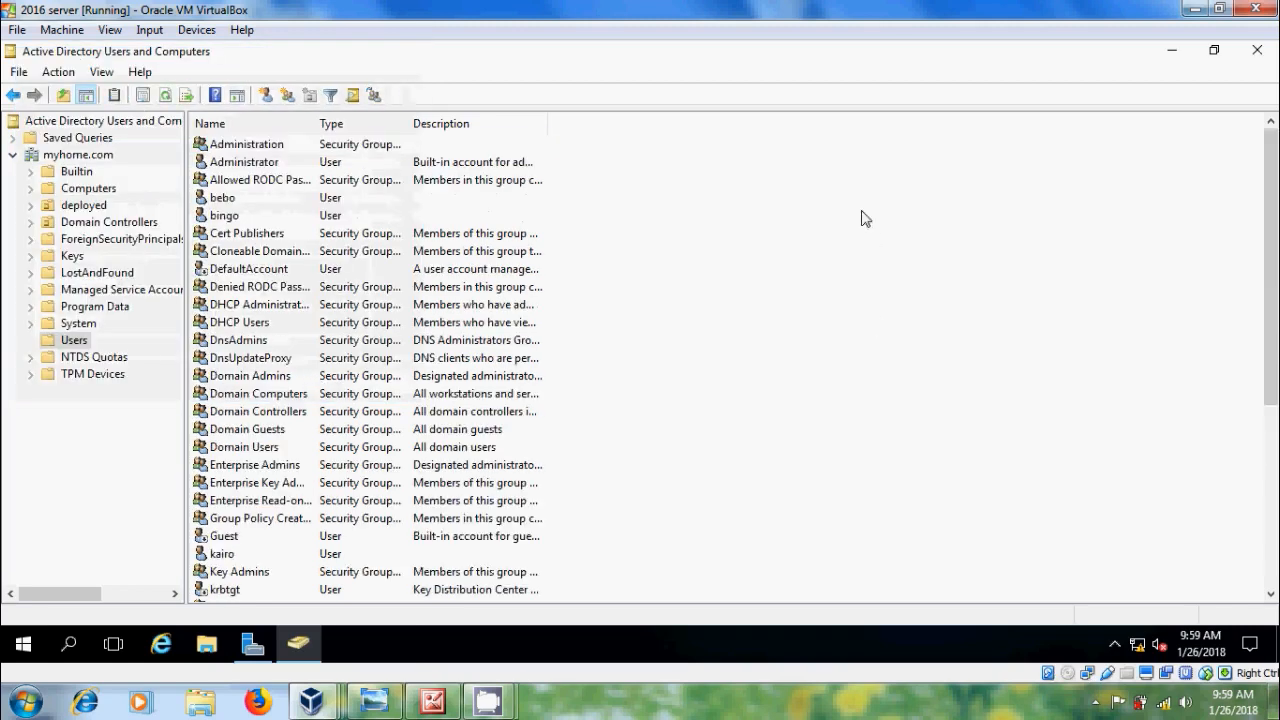
pyautogui.rightClick(863, 215)
pyautogui.moveTo(938, 274)
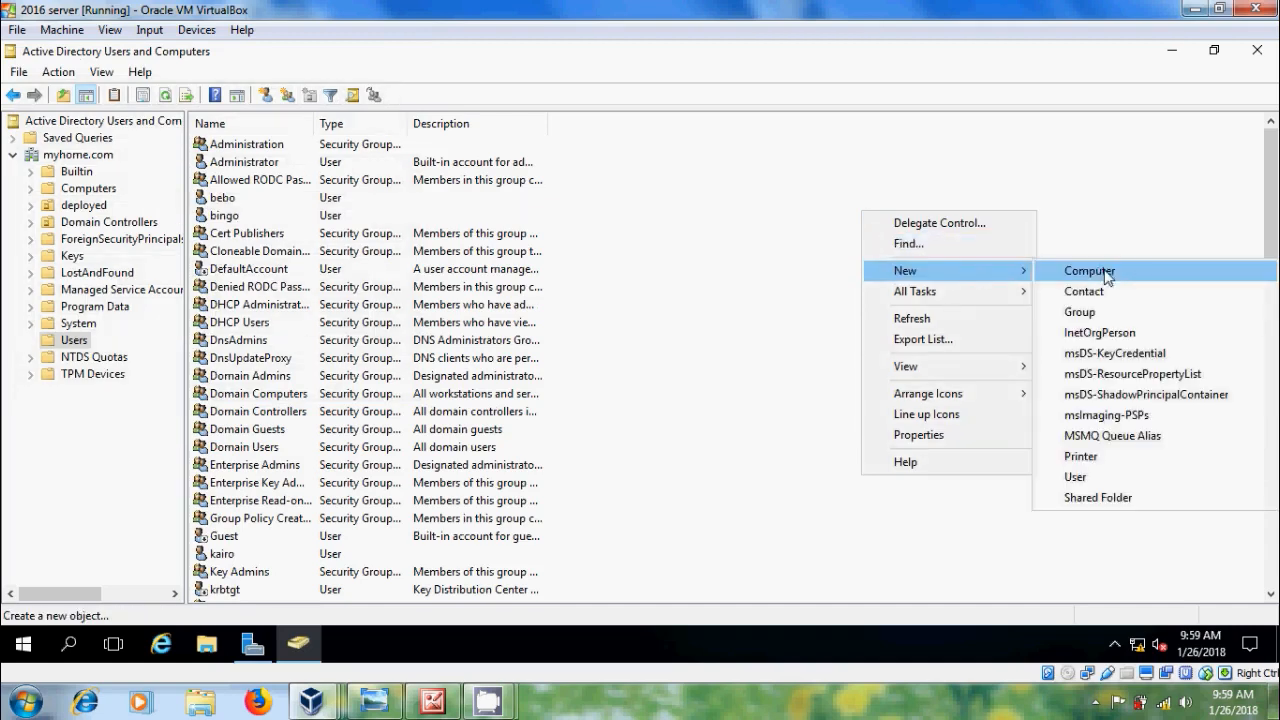
pyautogui.click(1112, 312)
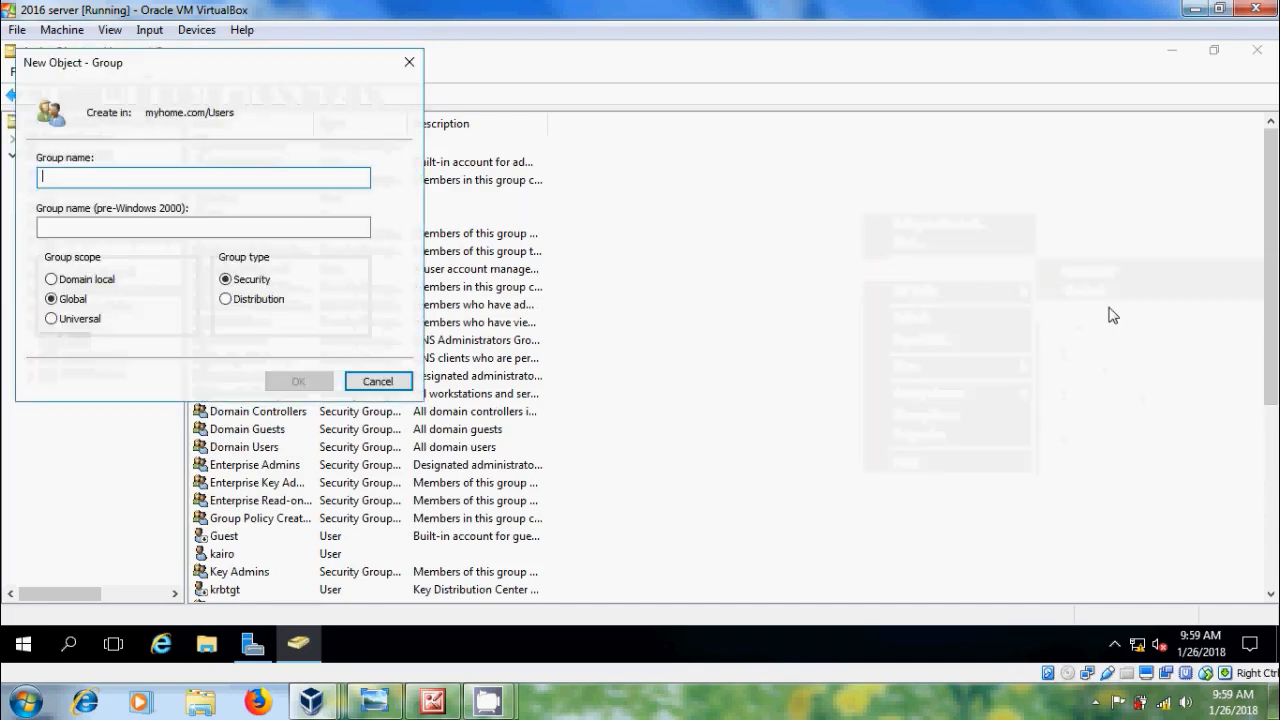
pyautogui.write('resear')
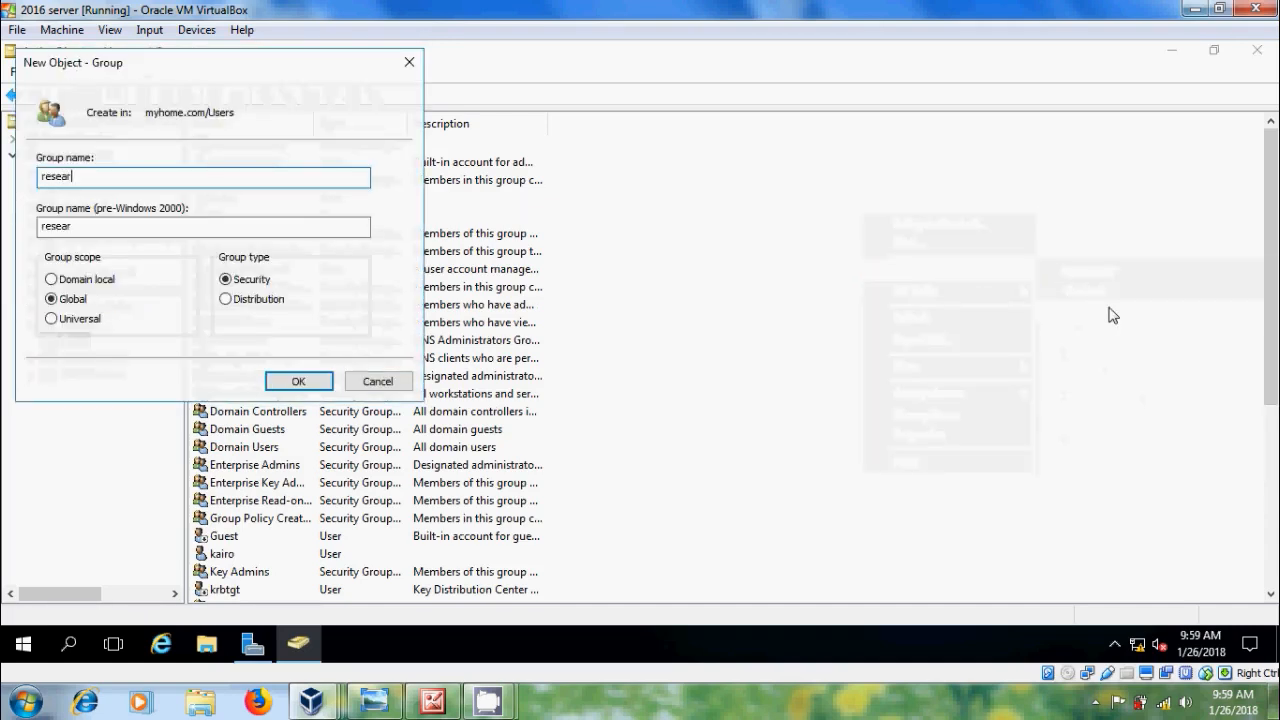
pyautogui.write('ch')
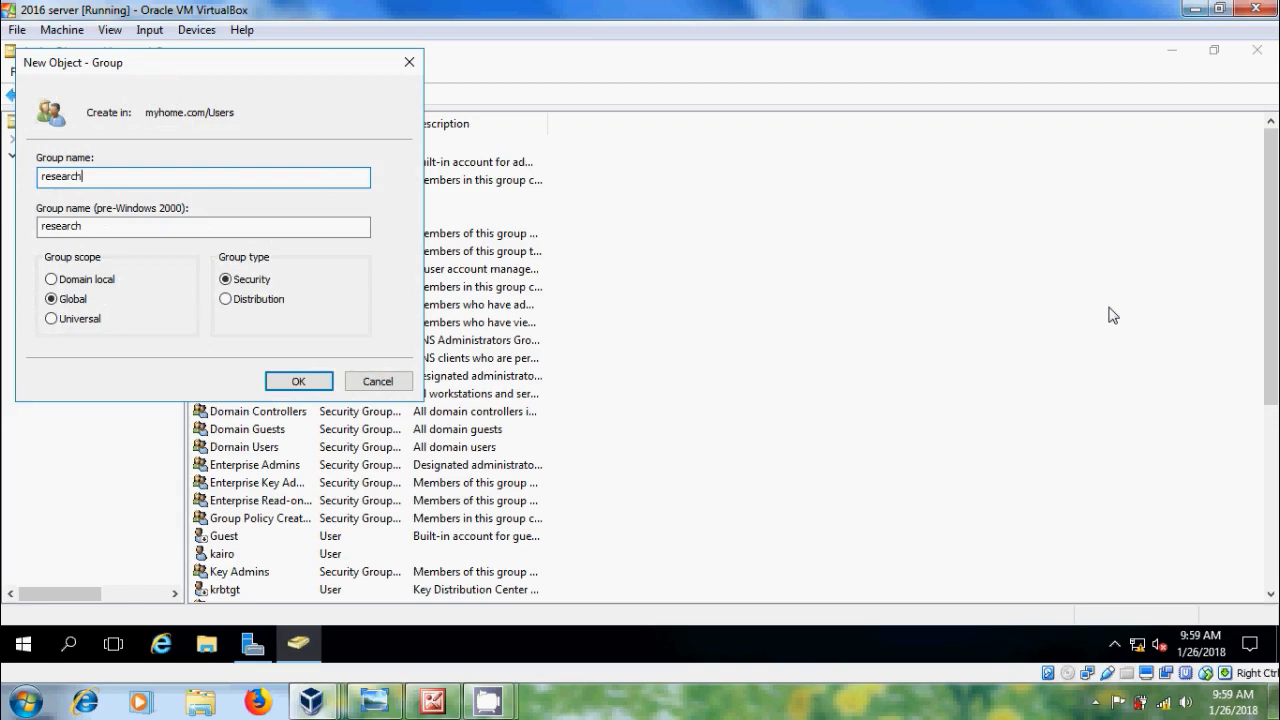
pyautogui.click(315, 389)
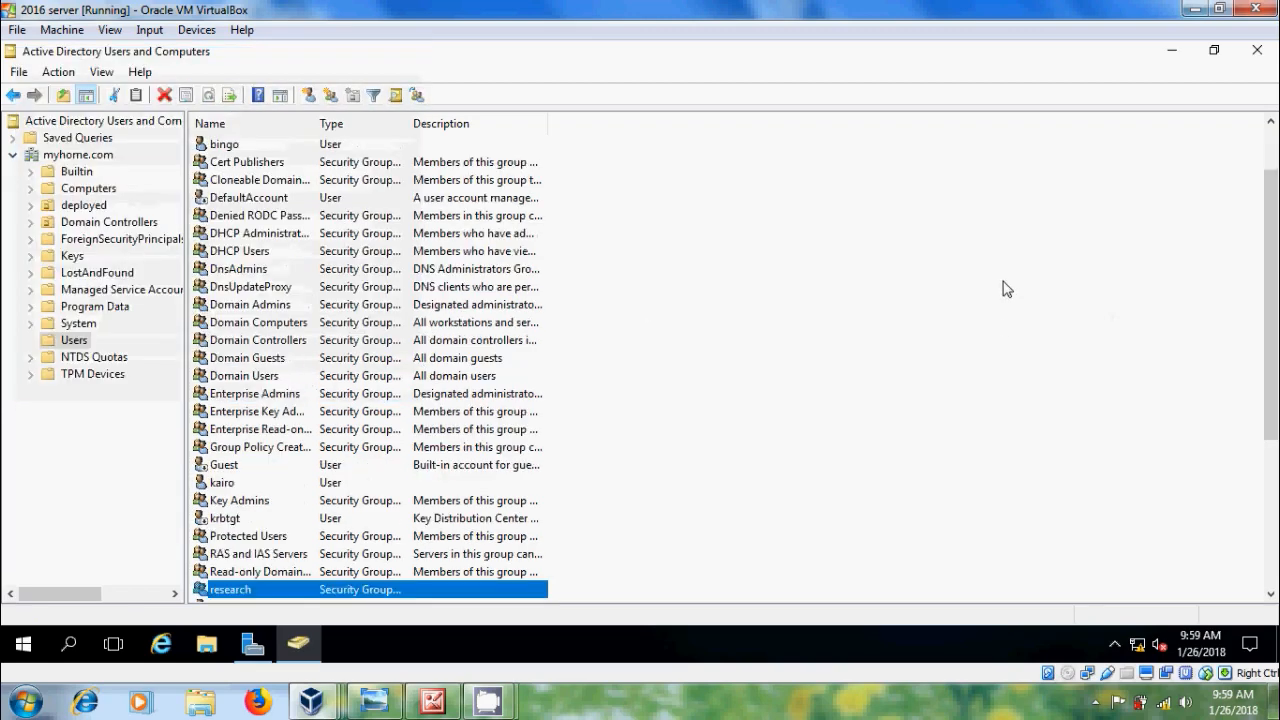
# Step: Create the Technical and Stores global security groups in Users
pyautogui.rightClick(1007, 289)
pyautogui.moveTo(1050, 341)
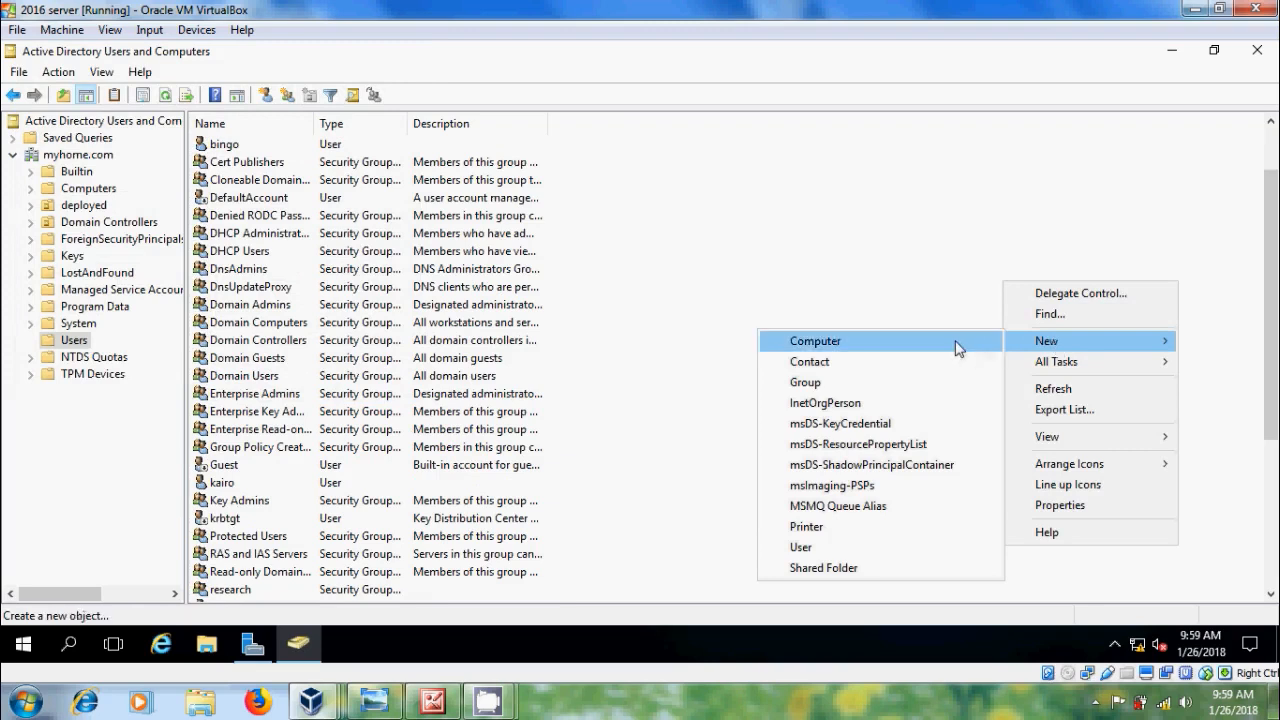
pyautogui.click(850, 382)
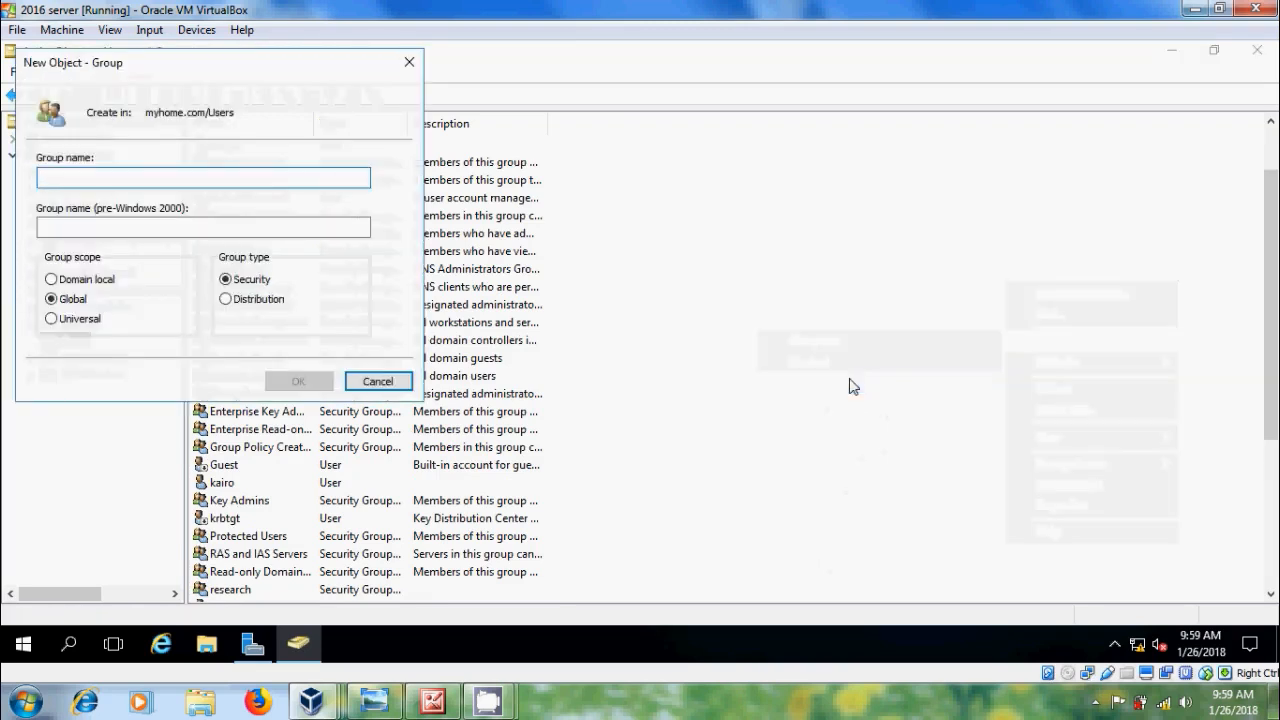
pyautogui.write('Tech')
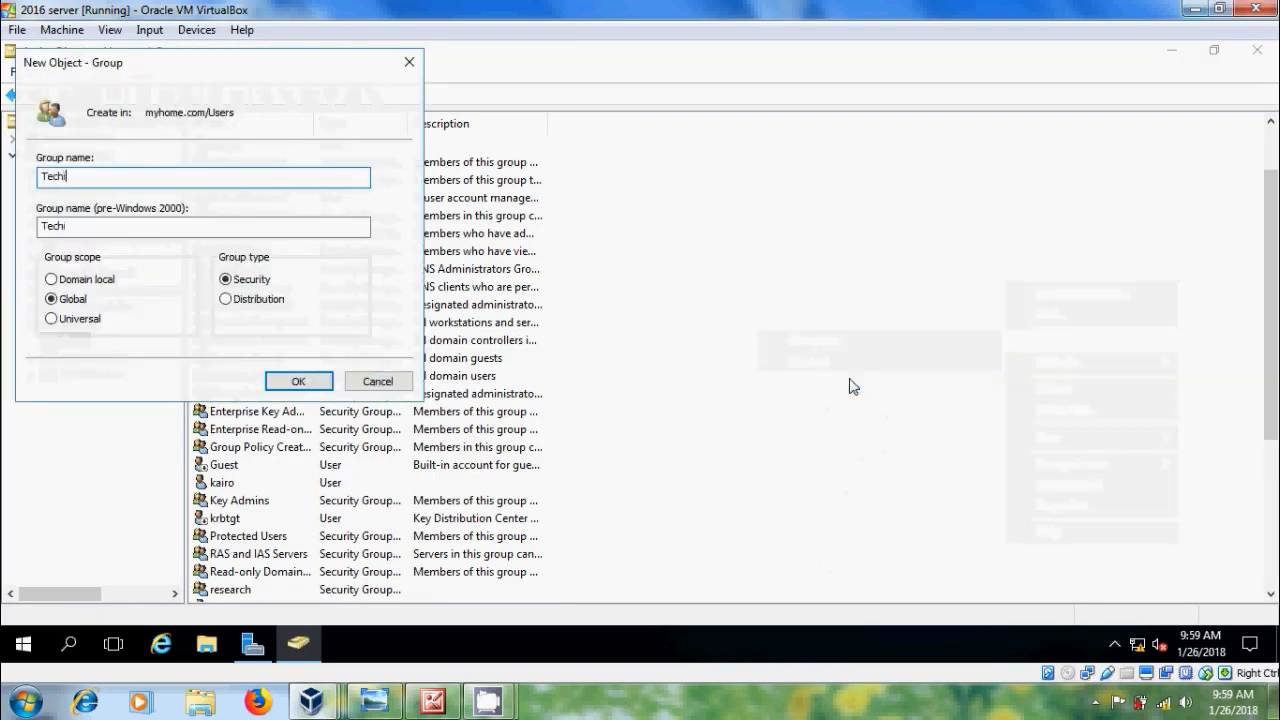
pyautogui.write('nical')
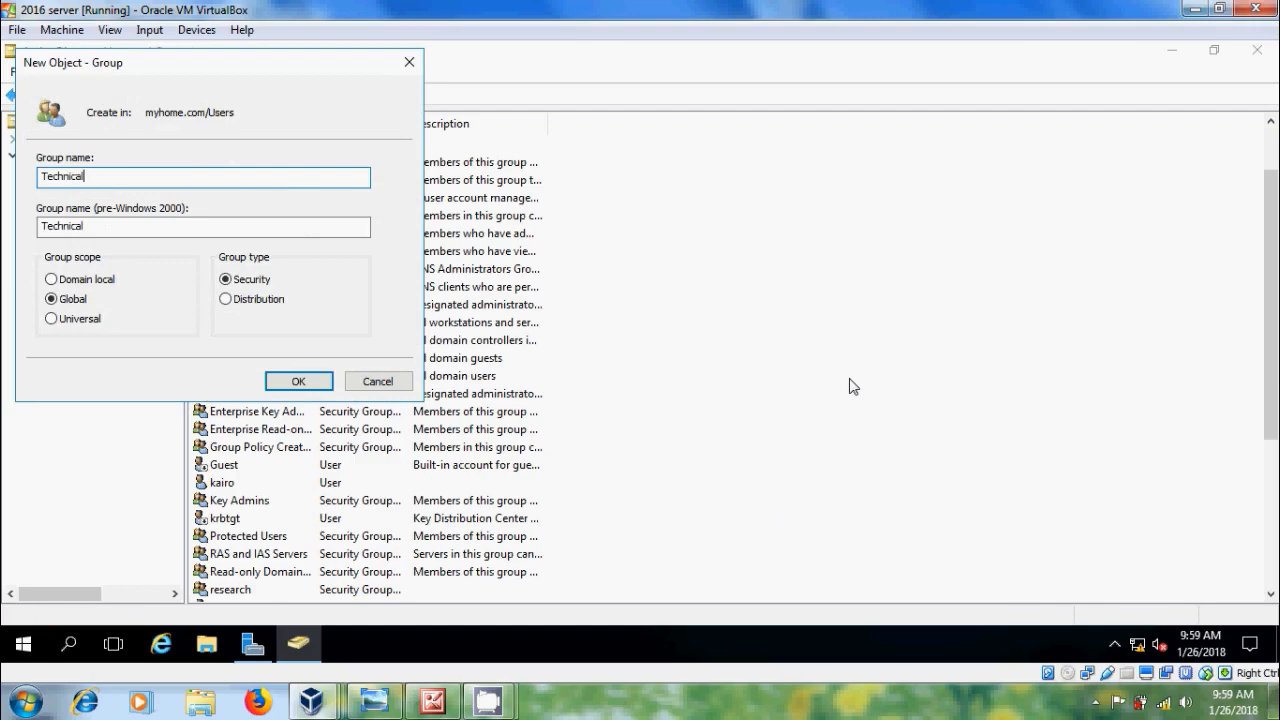
pyautogui.click(296, 379)
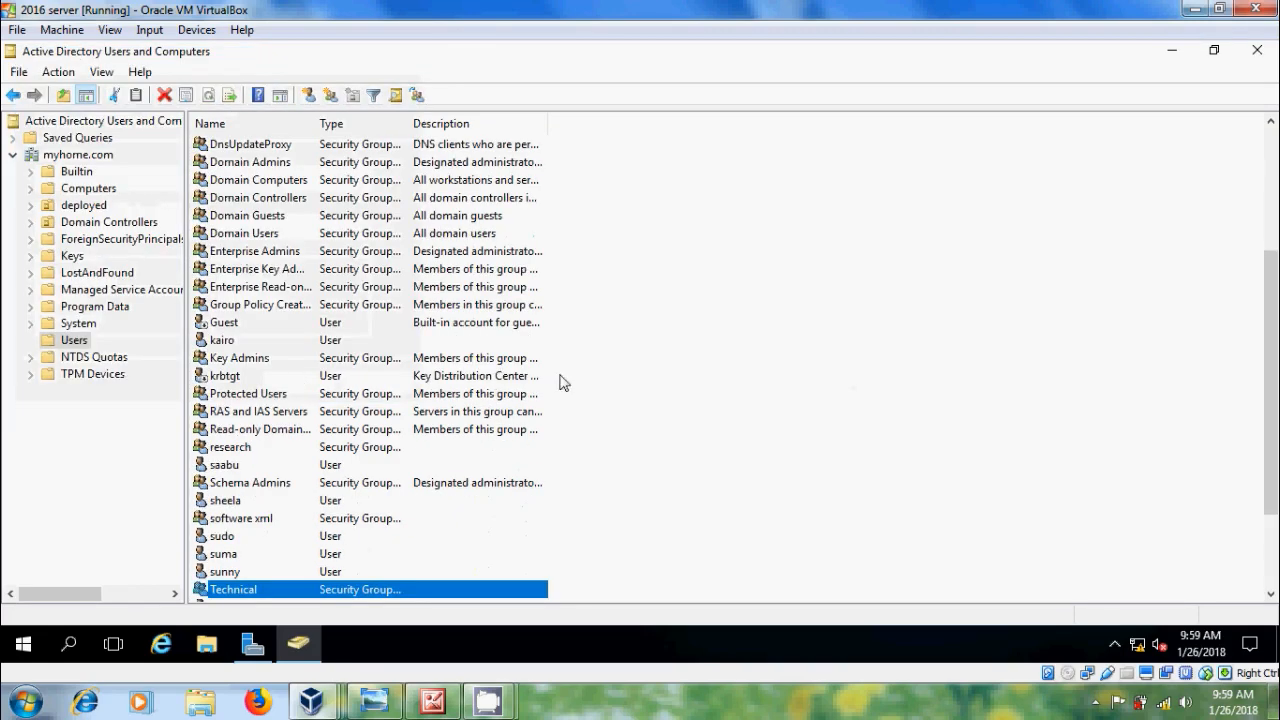
pyautogui.rightClick(759, 244)
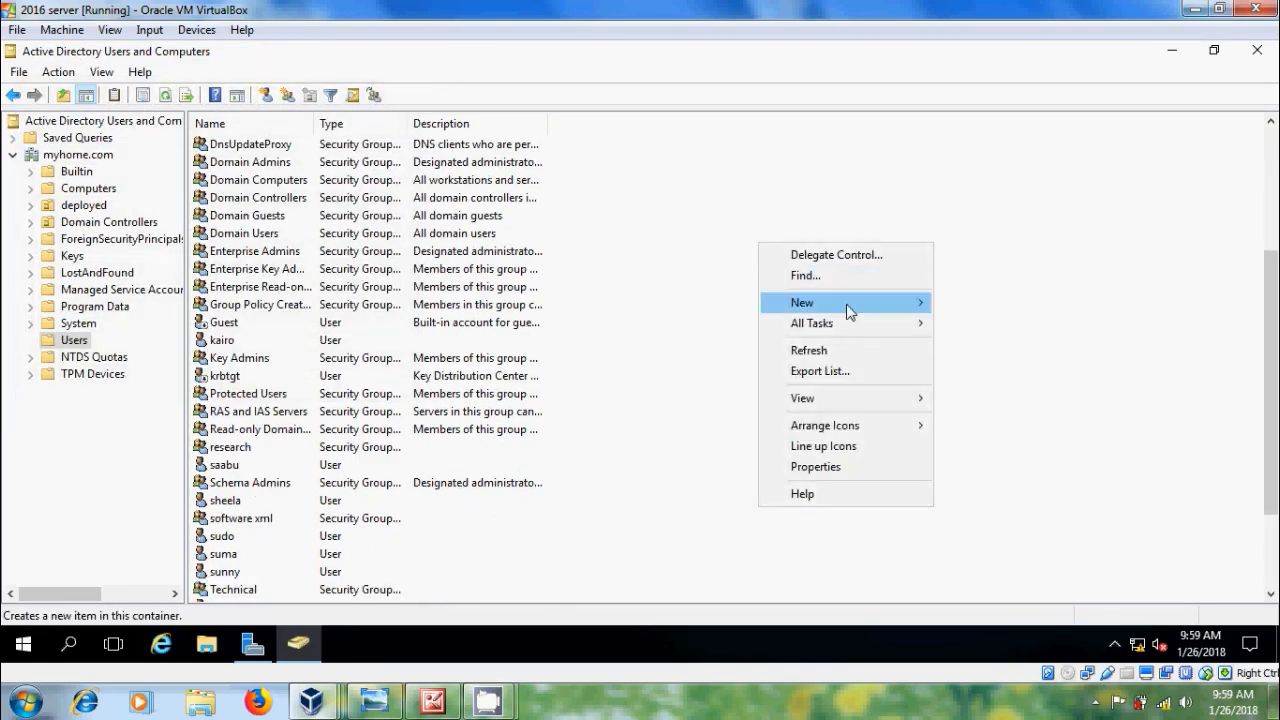
pyautogui.moveTo(848, 312)
pyautogui.click(976, 344)
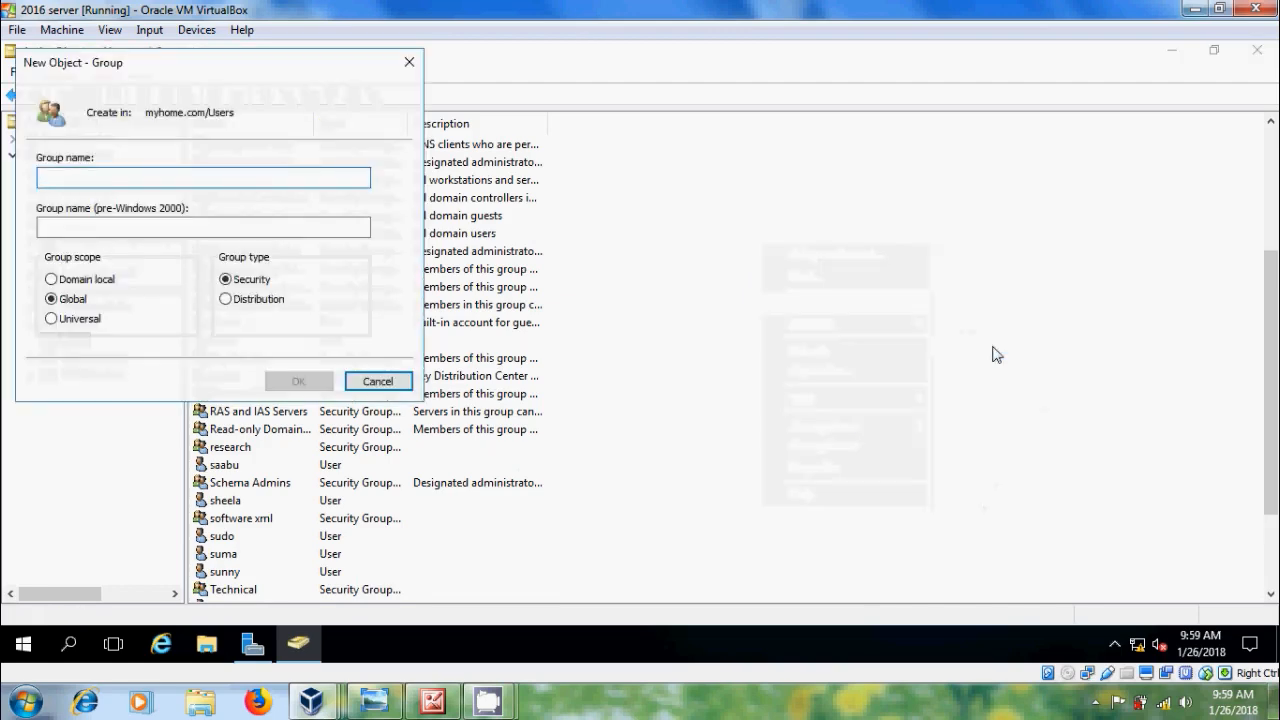
pyautogui.write('Stores')
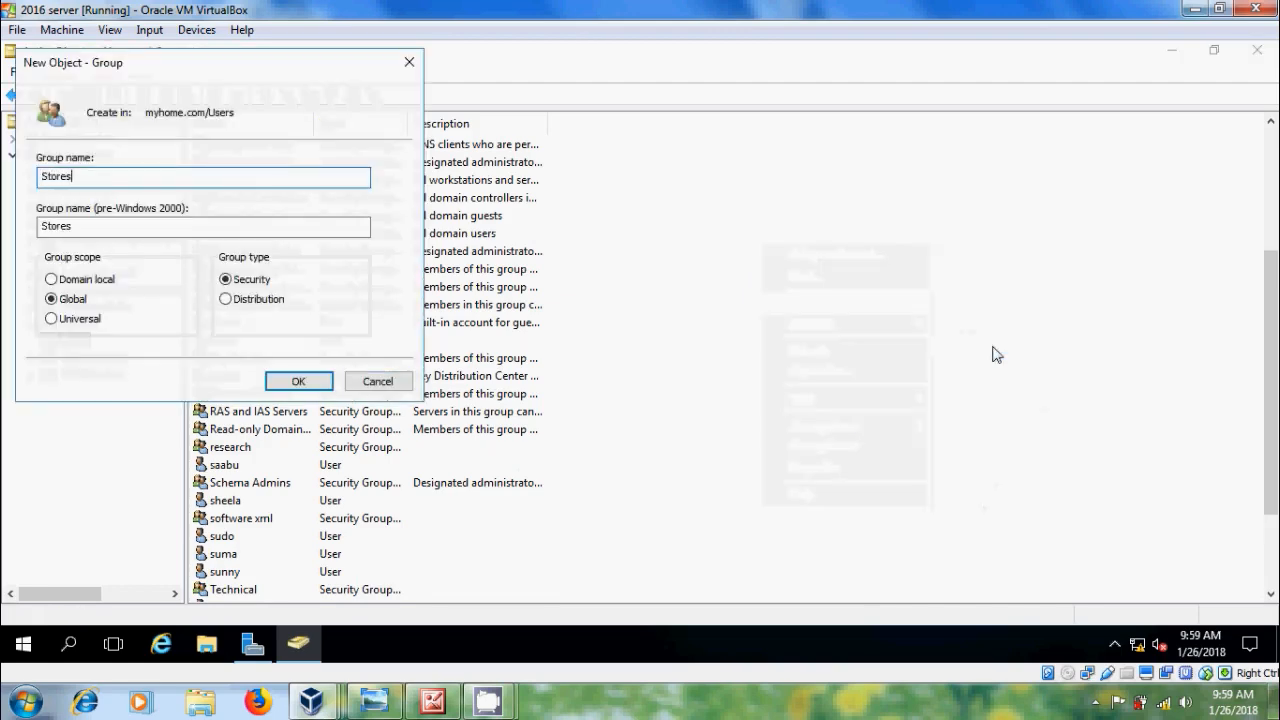
pyautogui.press('Return')
pyautogui.scroll(-1, 996, 355)
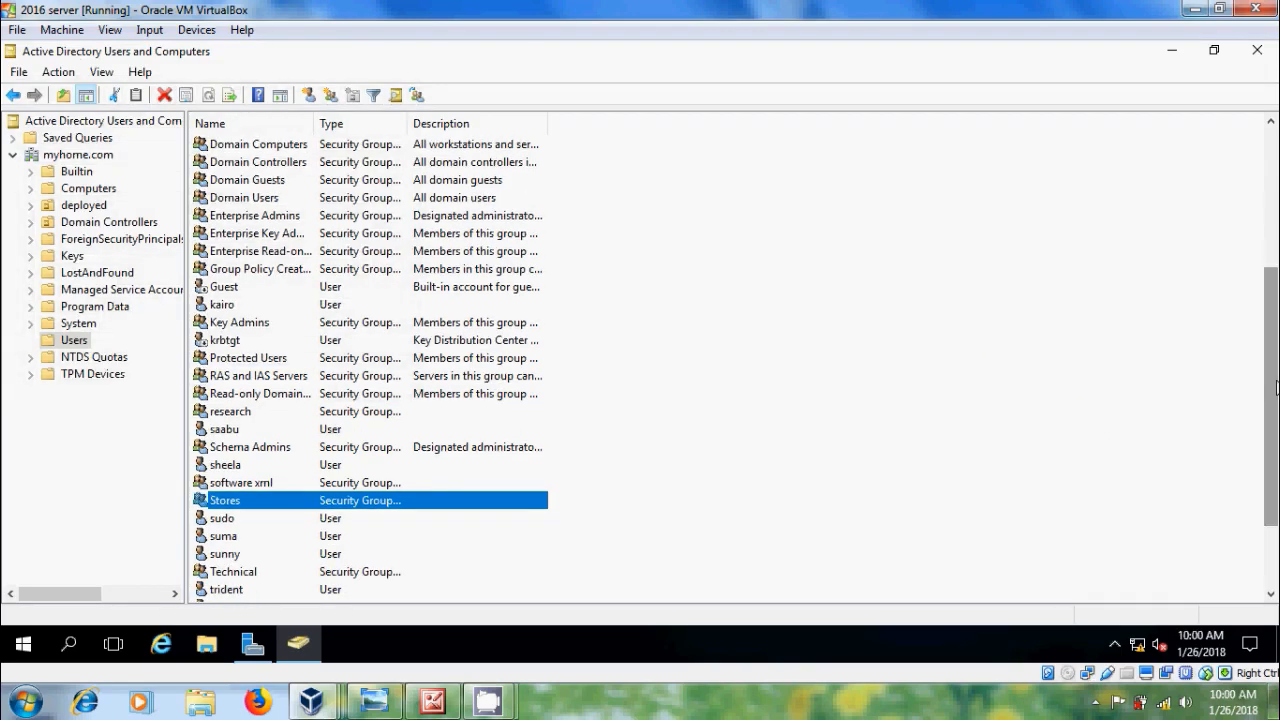
pyautogui.moveTo(1272, 386); pyautogui.dragTo(1272, 244)
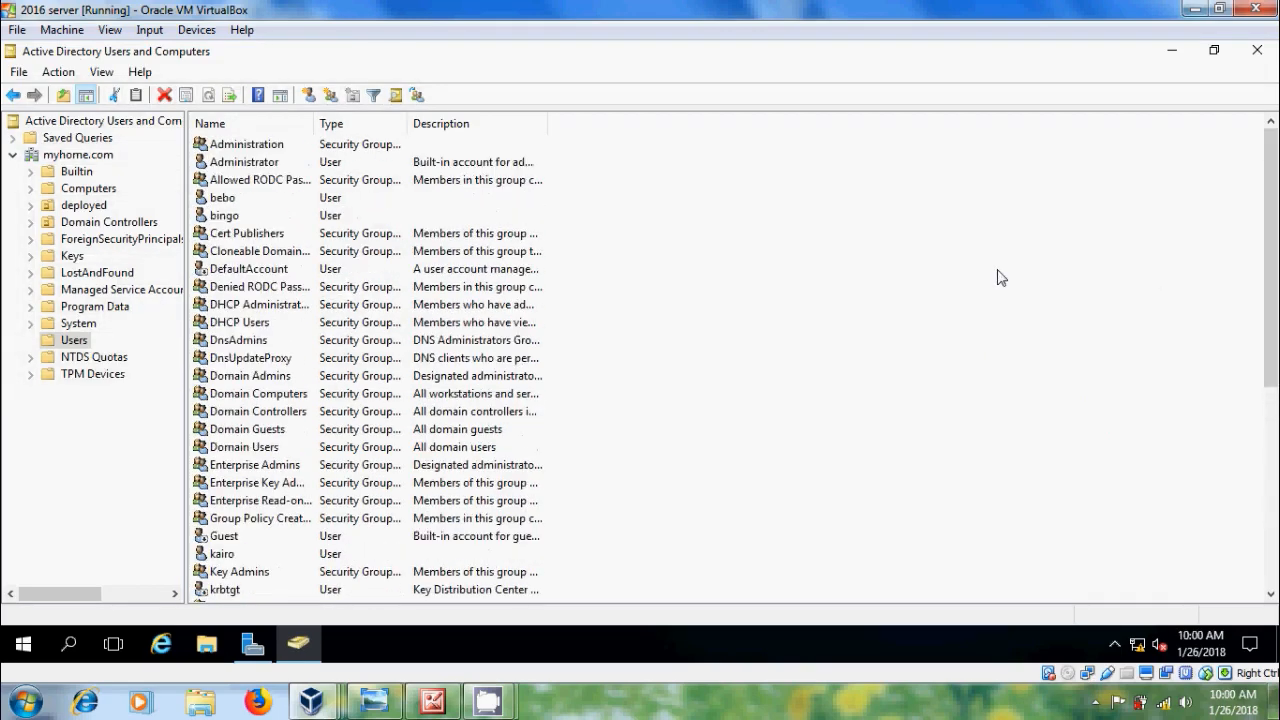
# Step: Add user1 to the Administration group's members, apply, and close its properties
pyautogui.doubleClick(264, 146)
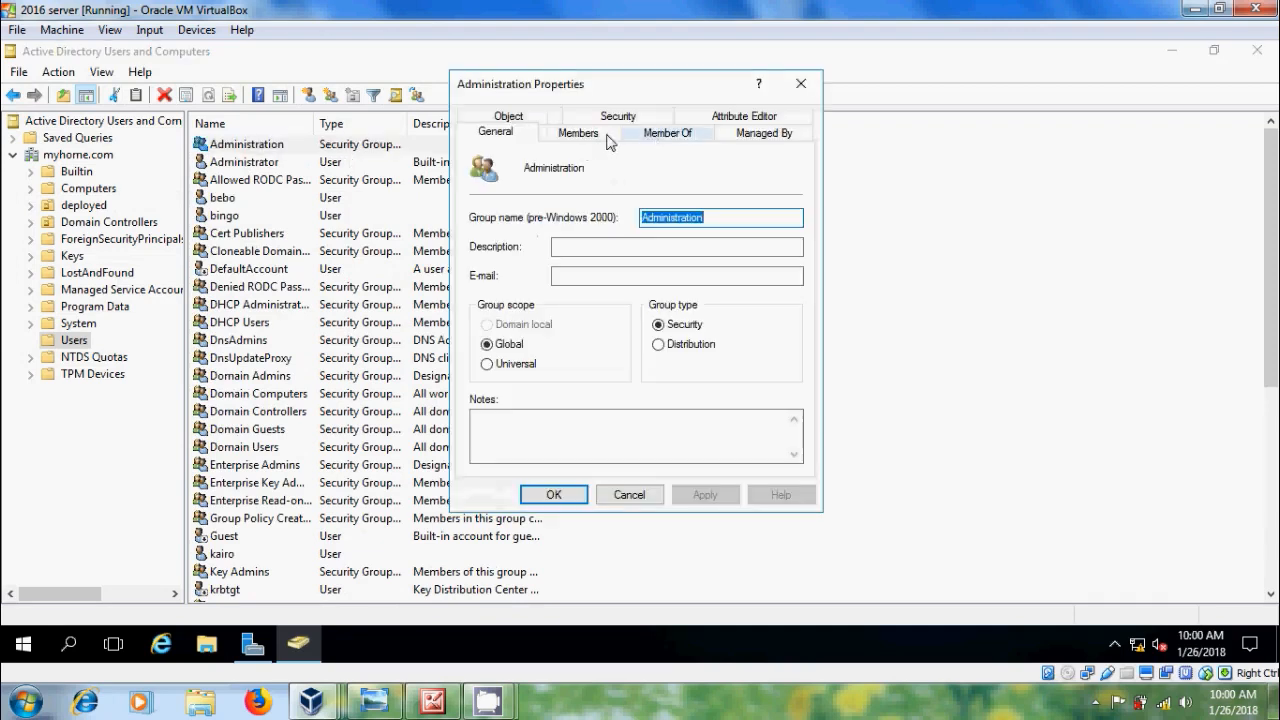
pyautogui.click(596, 138)
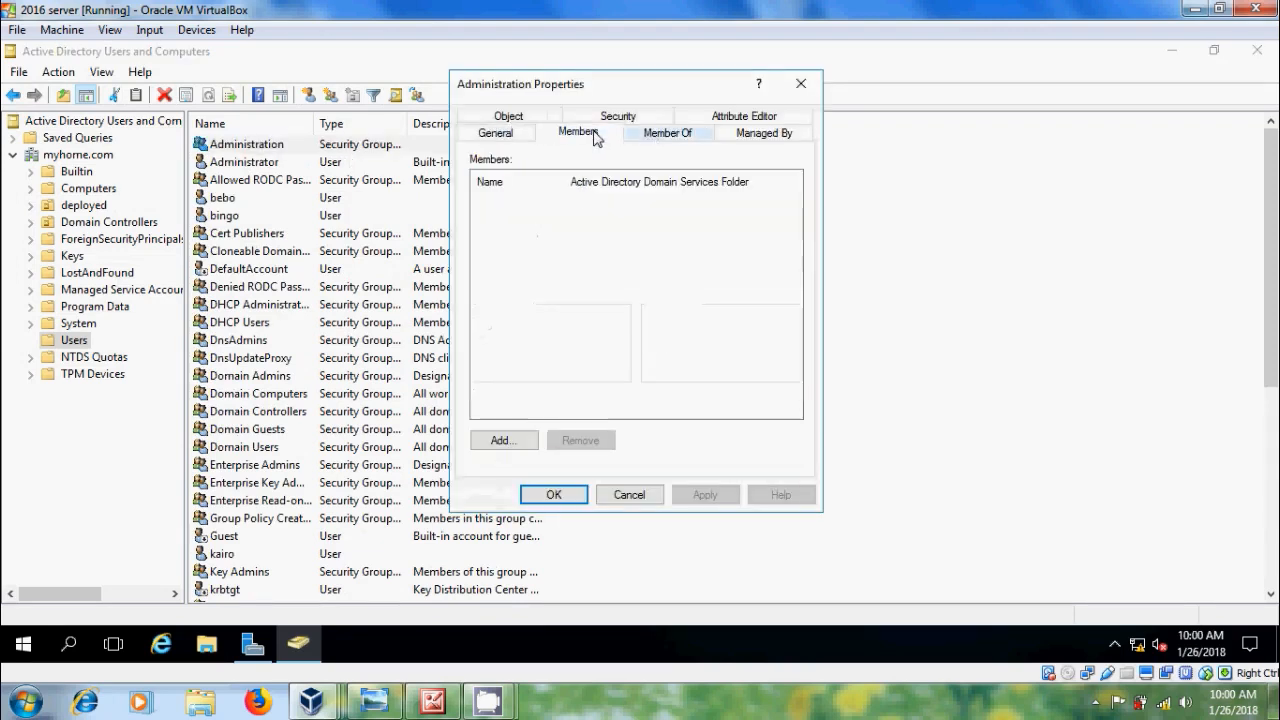
pyautogui.click(517, 444)
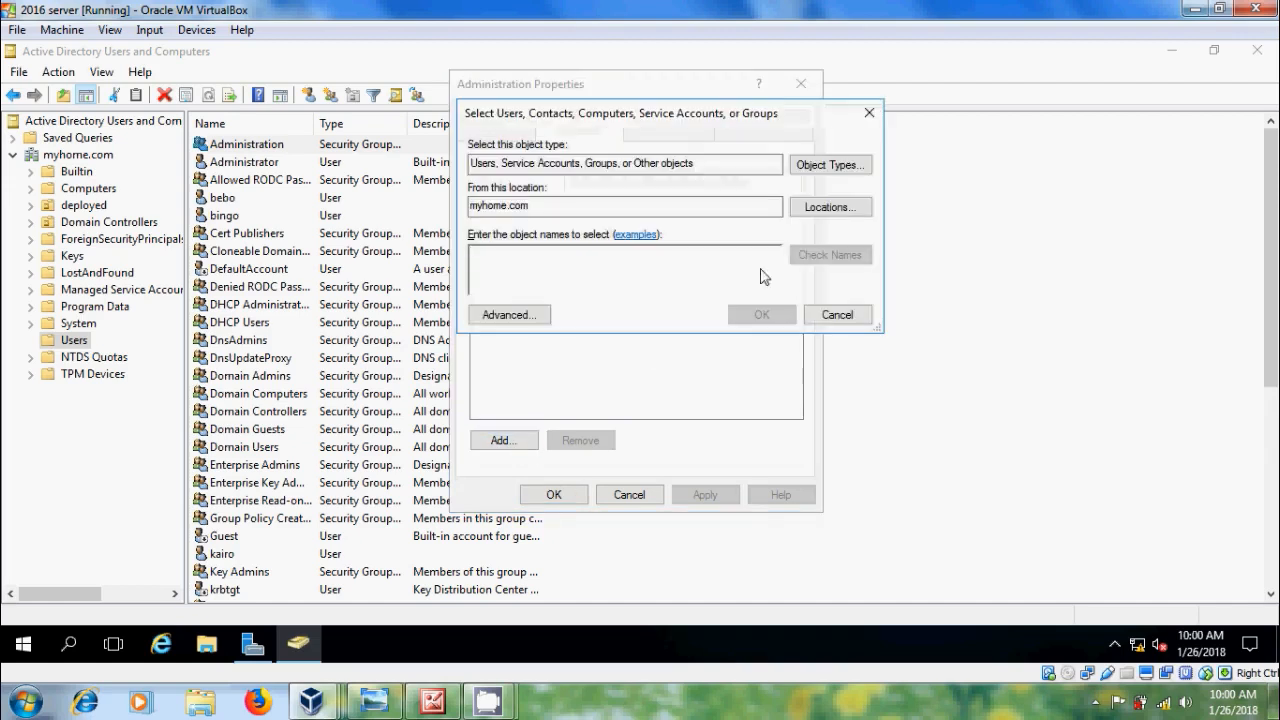
pyautogui.write('user')
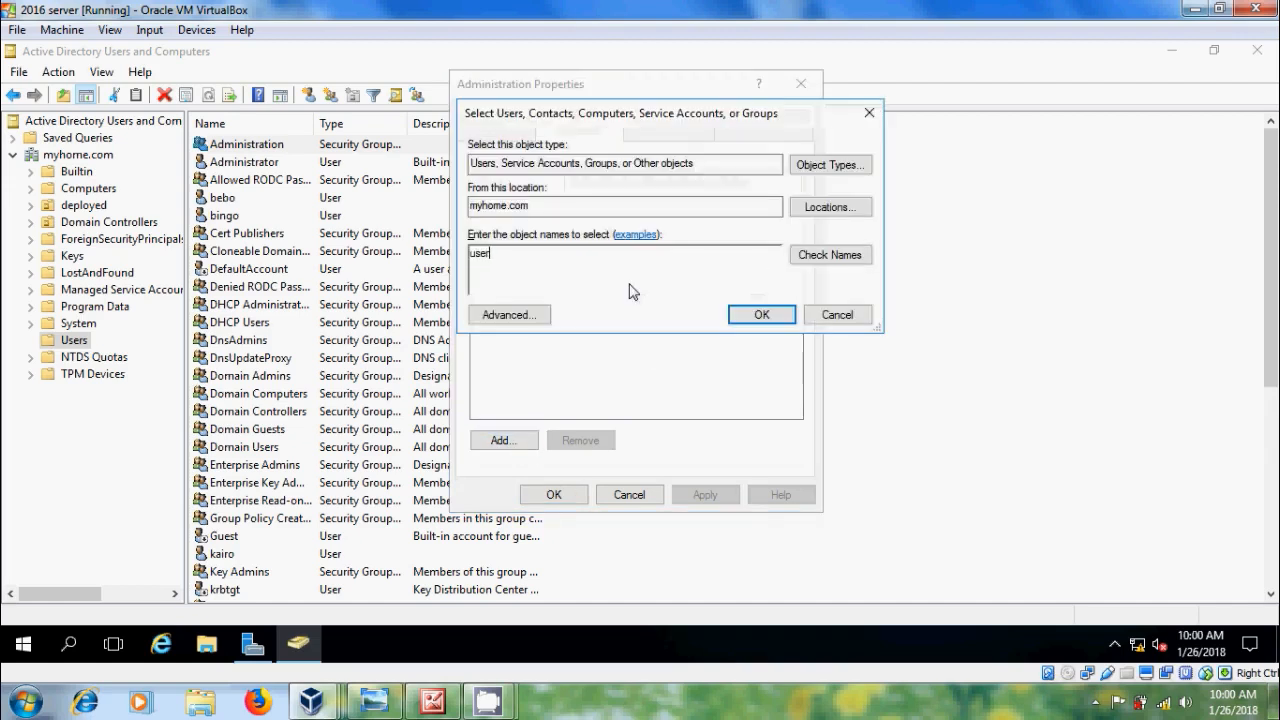
pyautogui.click(829, 256)
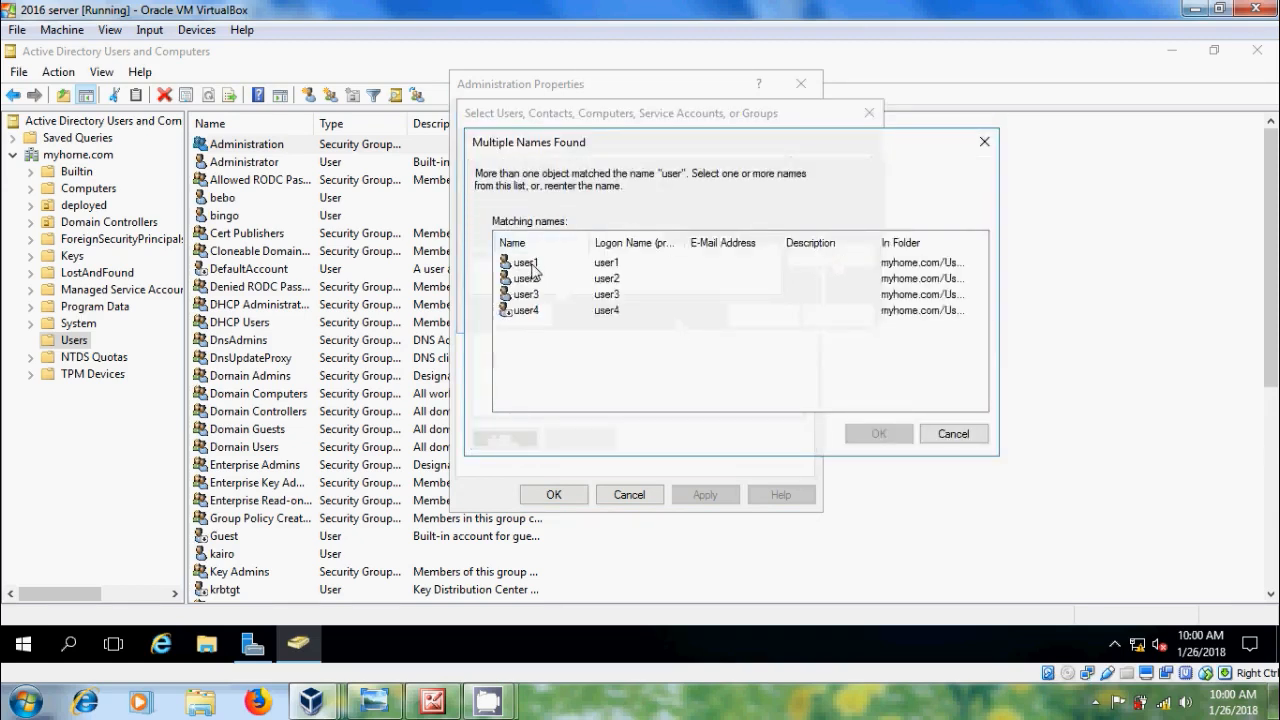
pyautogui.click(532, 264)
pyautogui.click(893, 434)
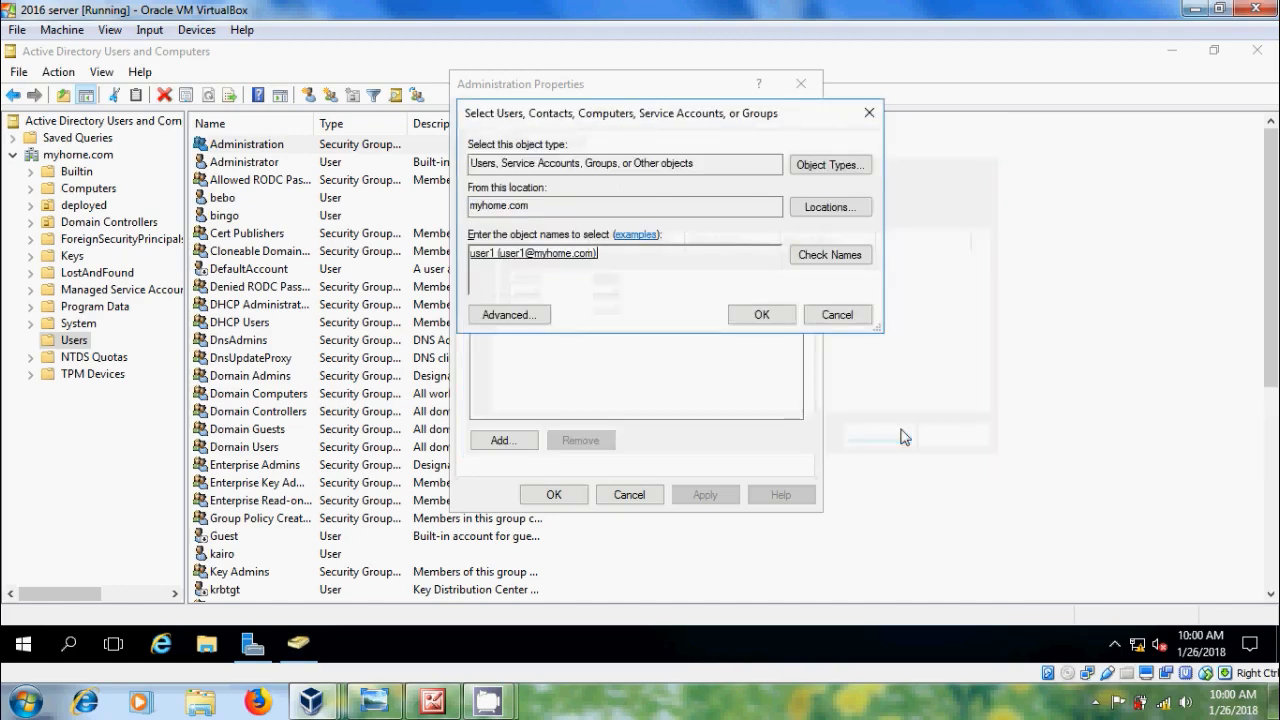
pyautogui.click(786, 318)
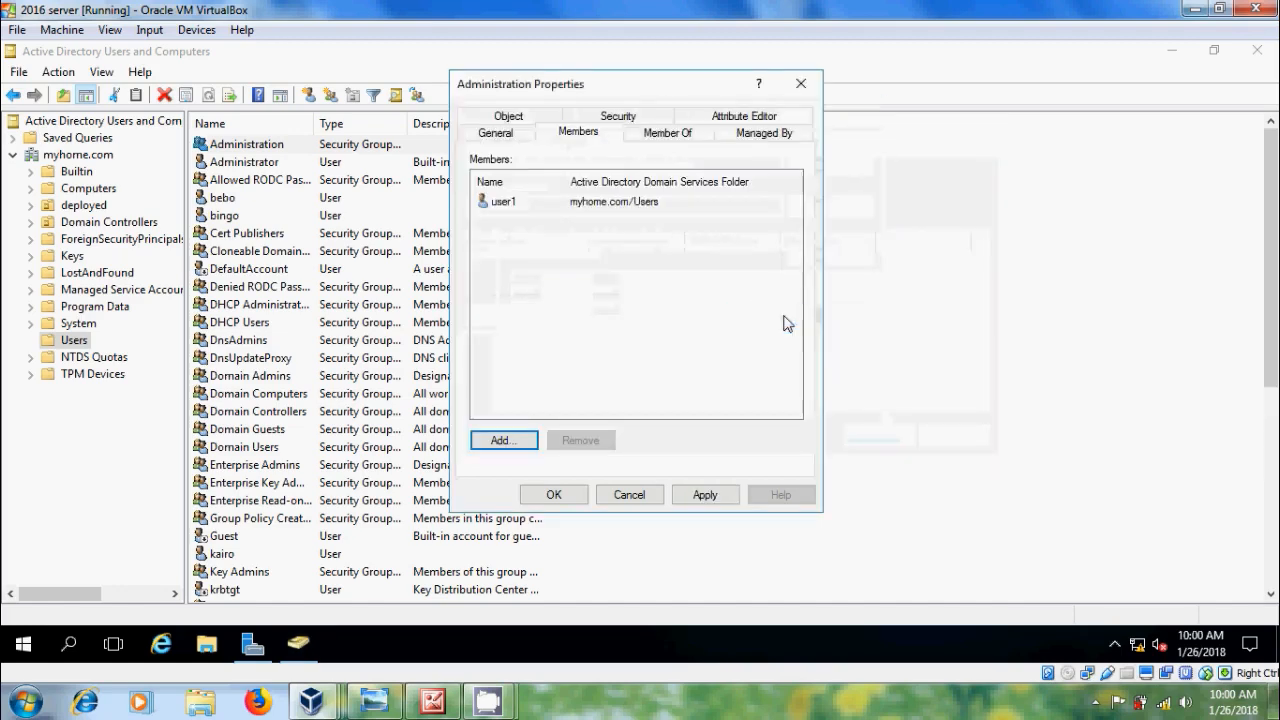
pyautogui.click(705, 493)
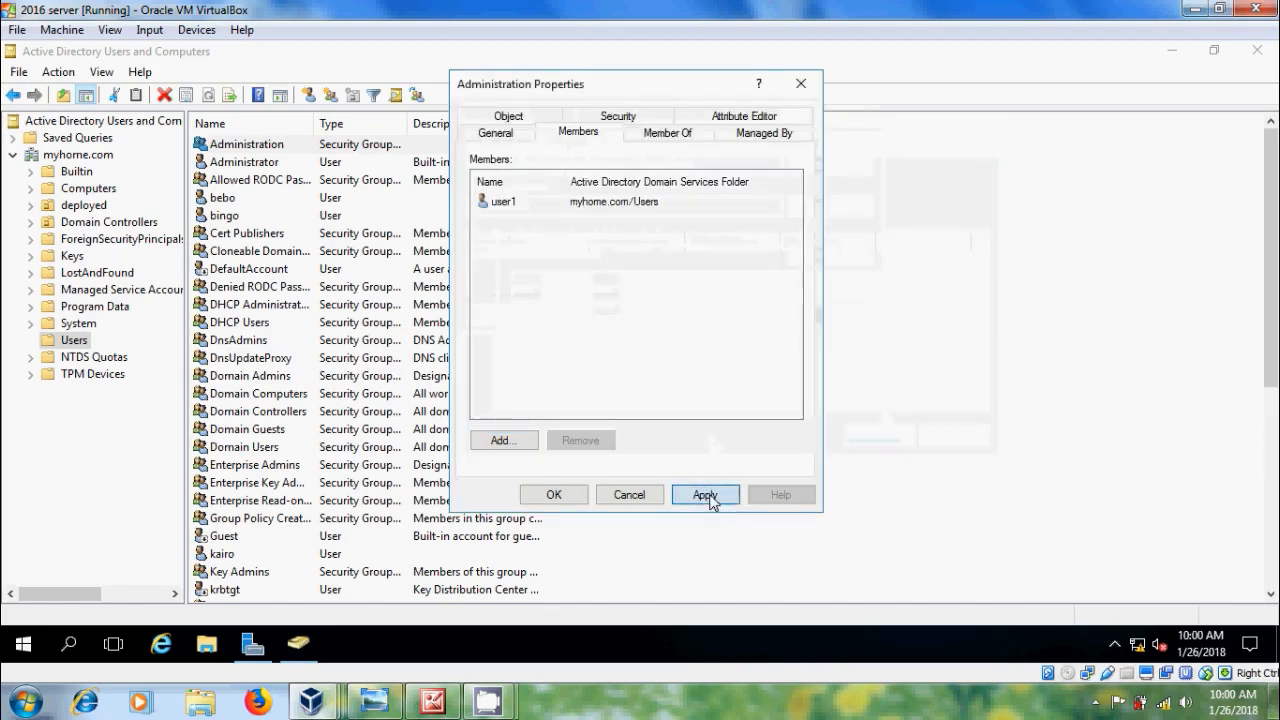
pyautogui.click(555, 495)
# Step: Select the research group further down the Users list
pyautogui.scroll(-5, 908, 505)
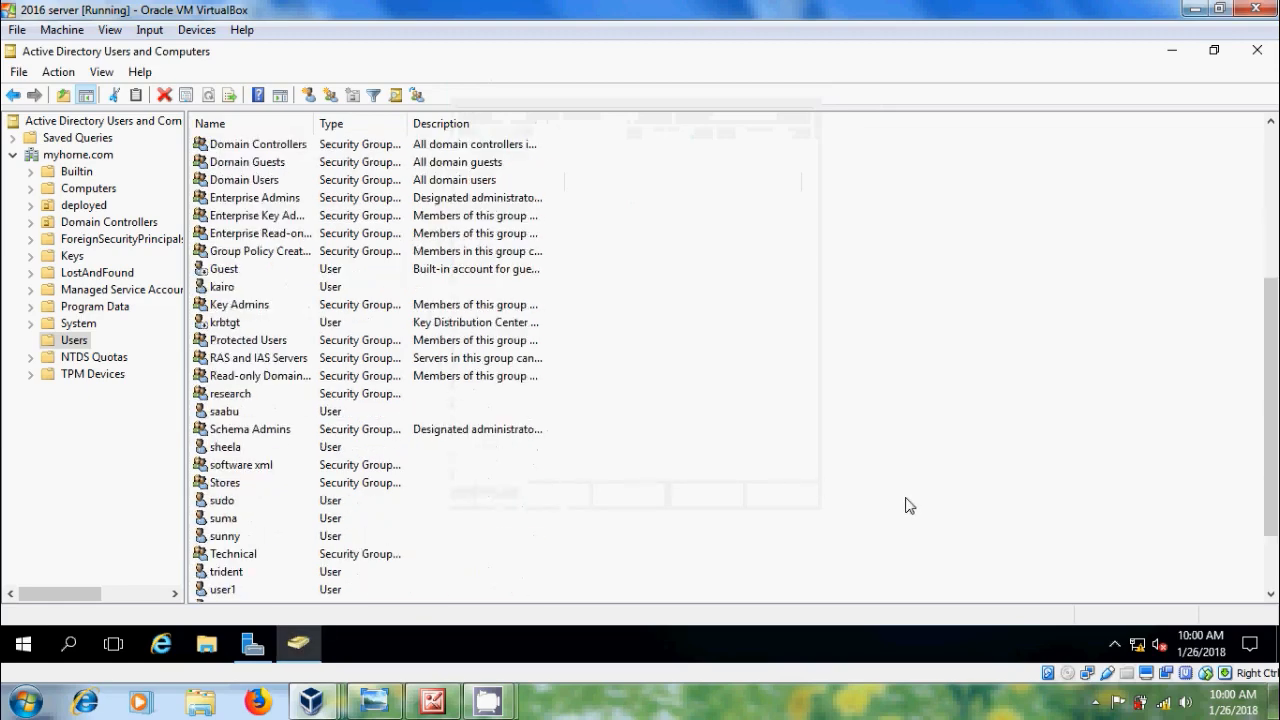
pyautogui.scroll(-2, 650, 575)
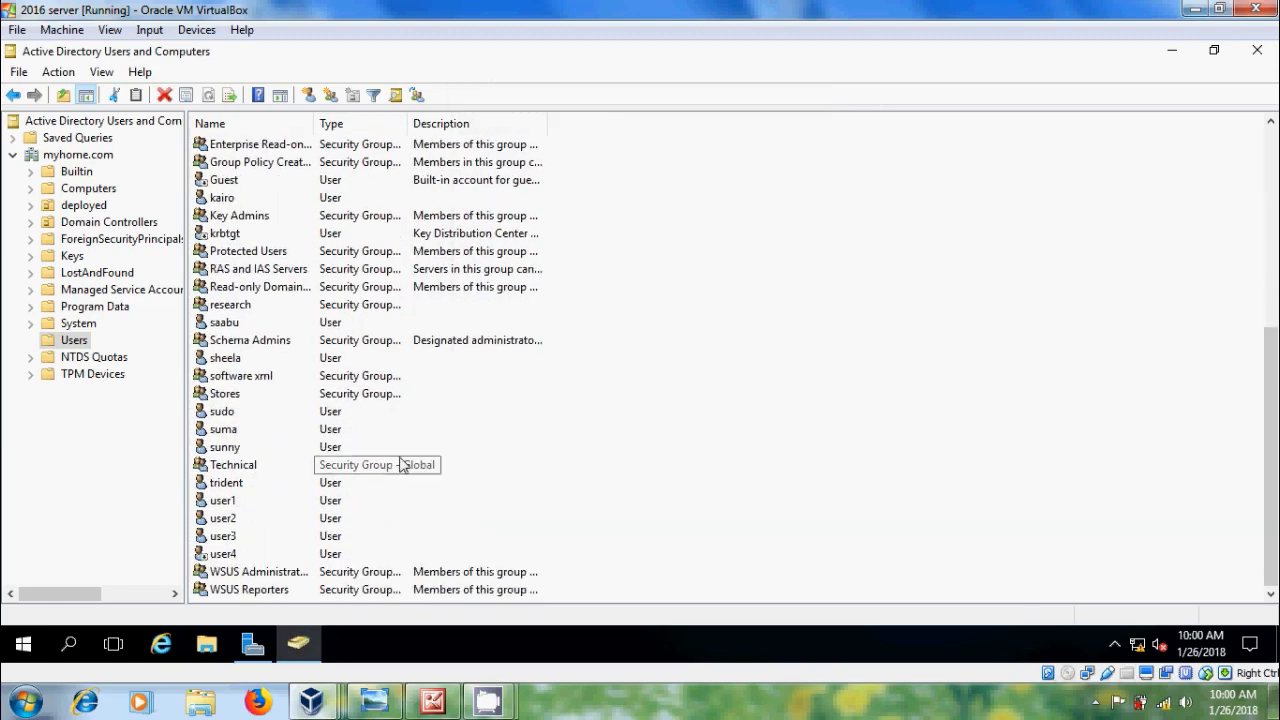
pyautogui.click(240, 310)
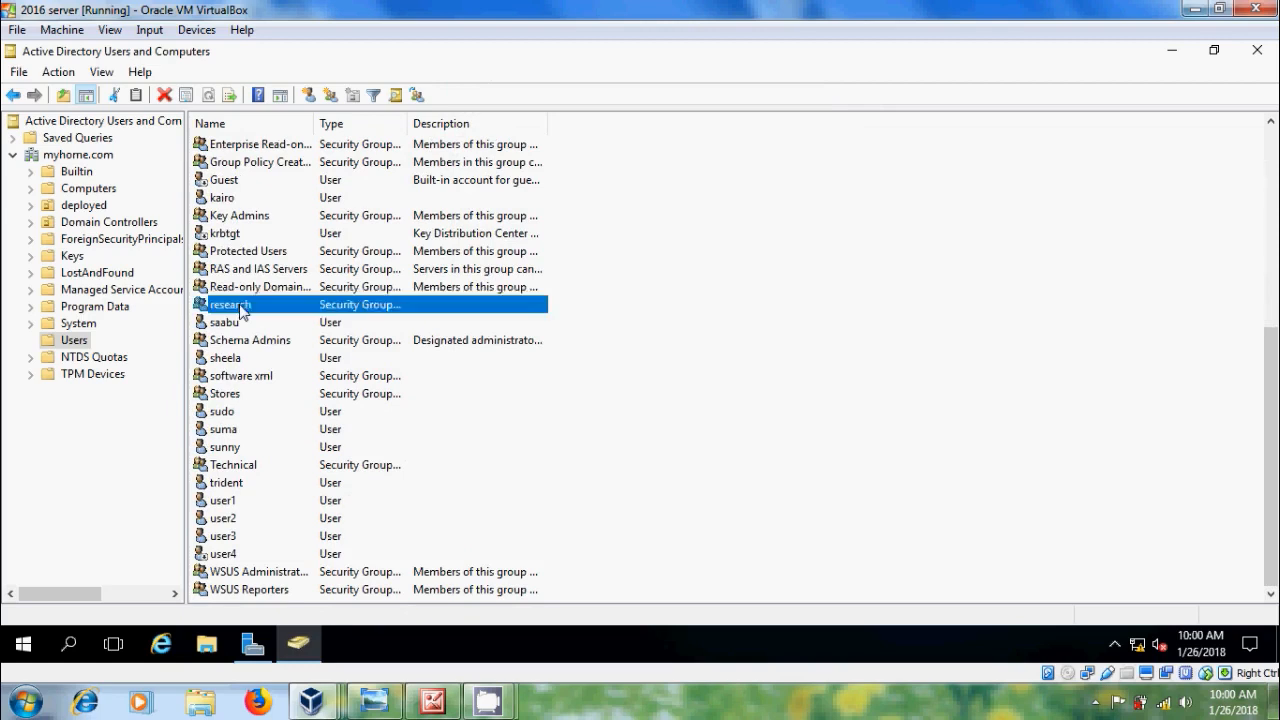
# Step: Add user2 to the research group's Members list, apply, and close its properties
pyautogui.doubleClick(240, 308)
pyautogui.click(578, 136)
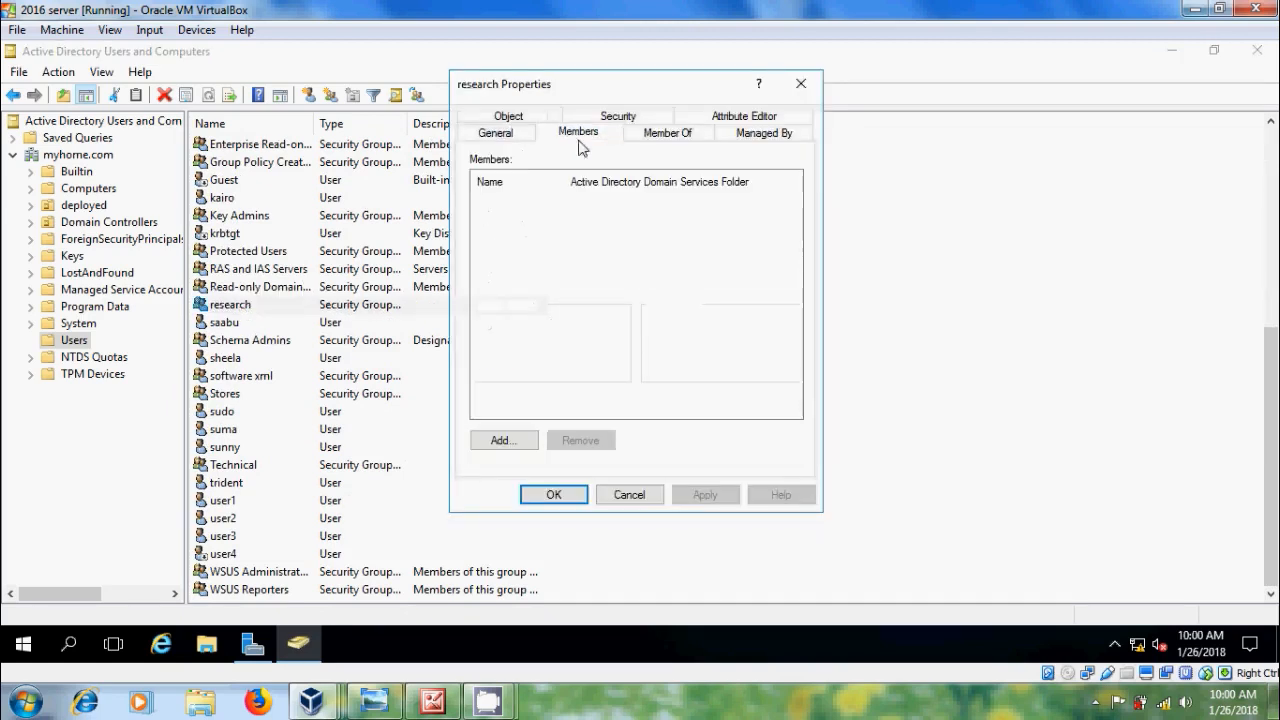
pyautogui.click(503, 440)
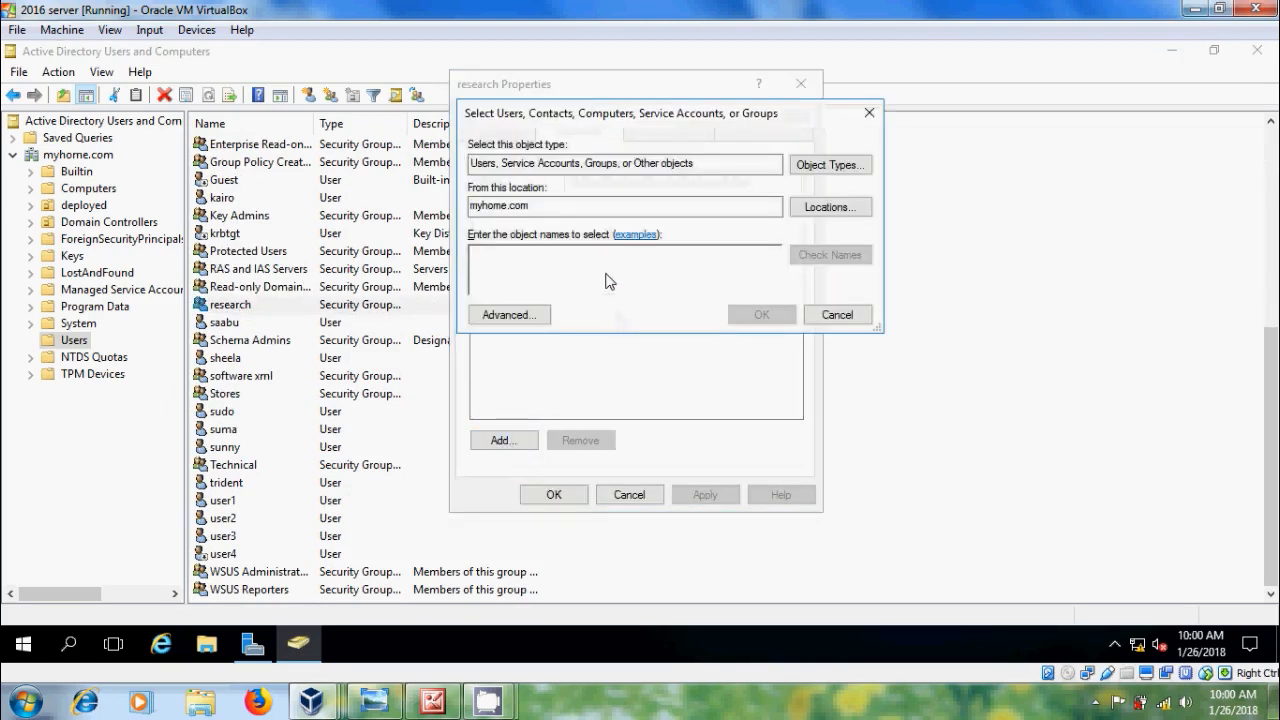
pyautogui.write('user')
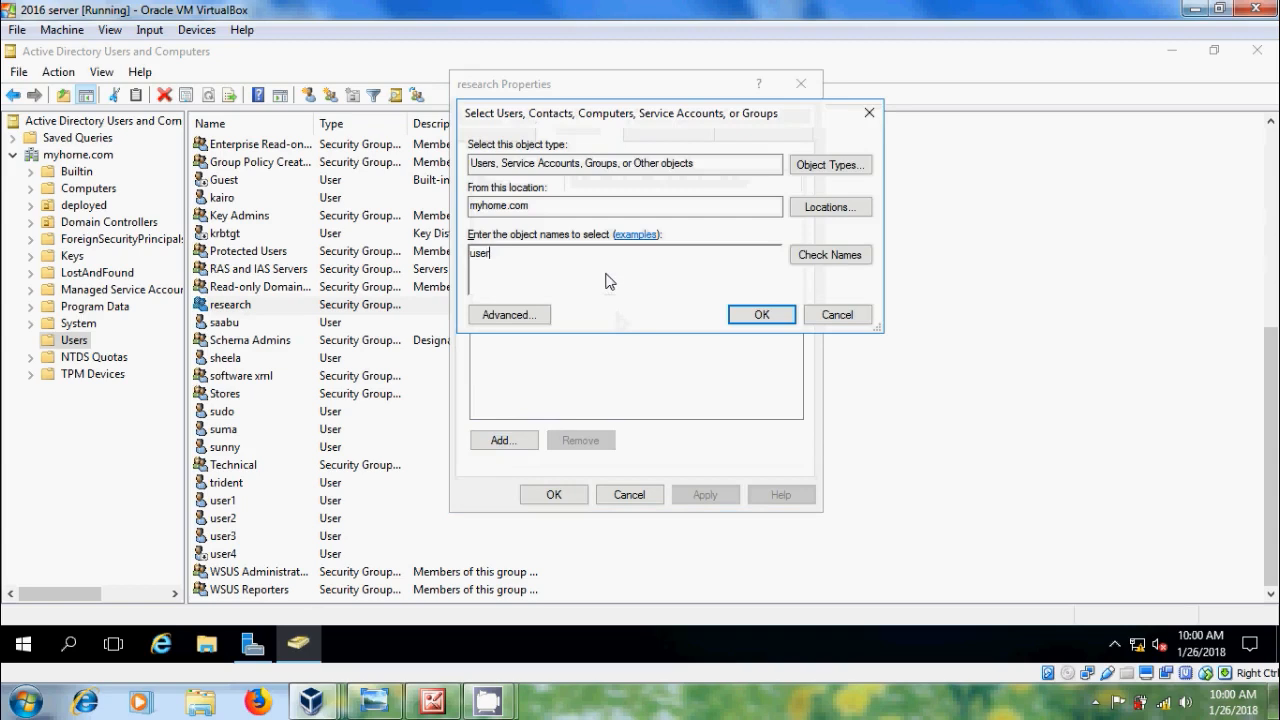
pyautogui.click(836, 255)
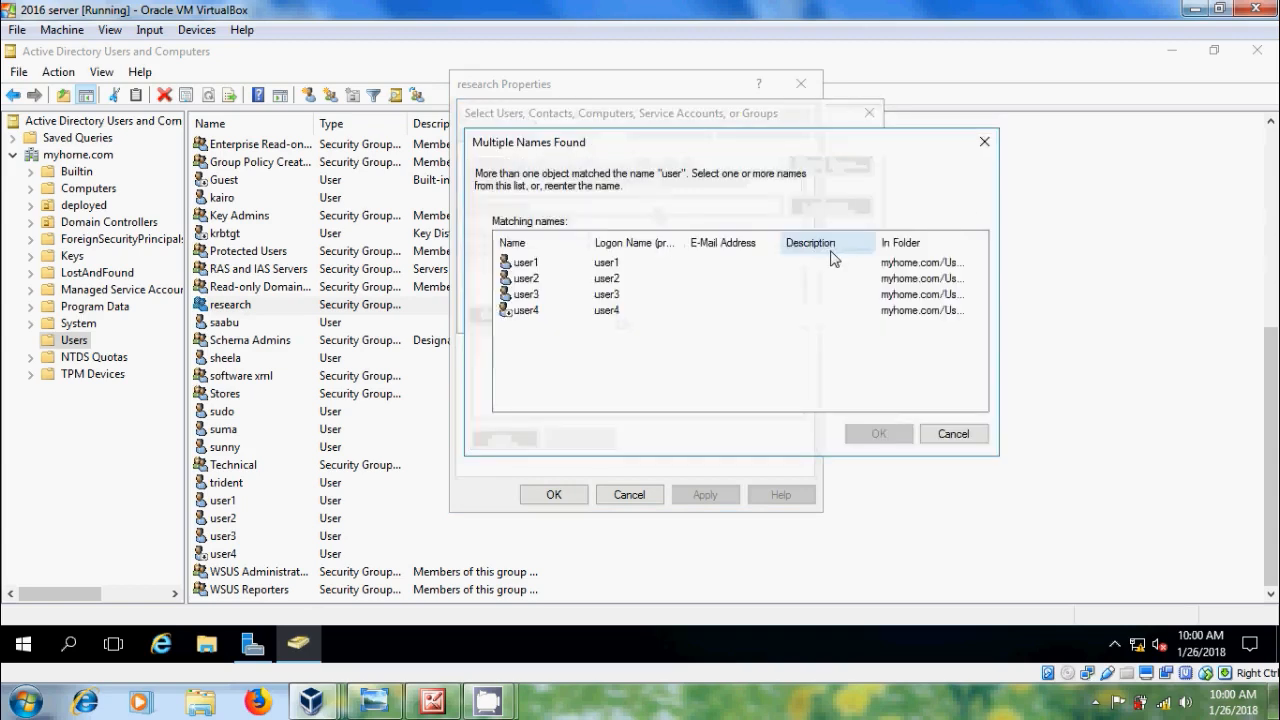
pyautogui.click(525, 279)
pyautogui.click(870, 428)
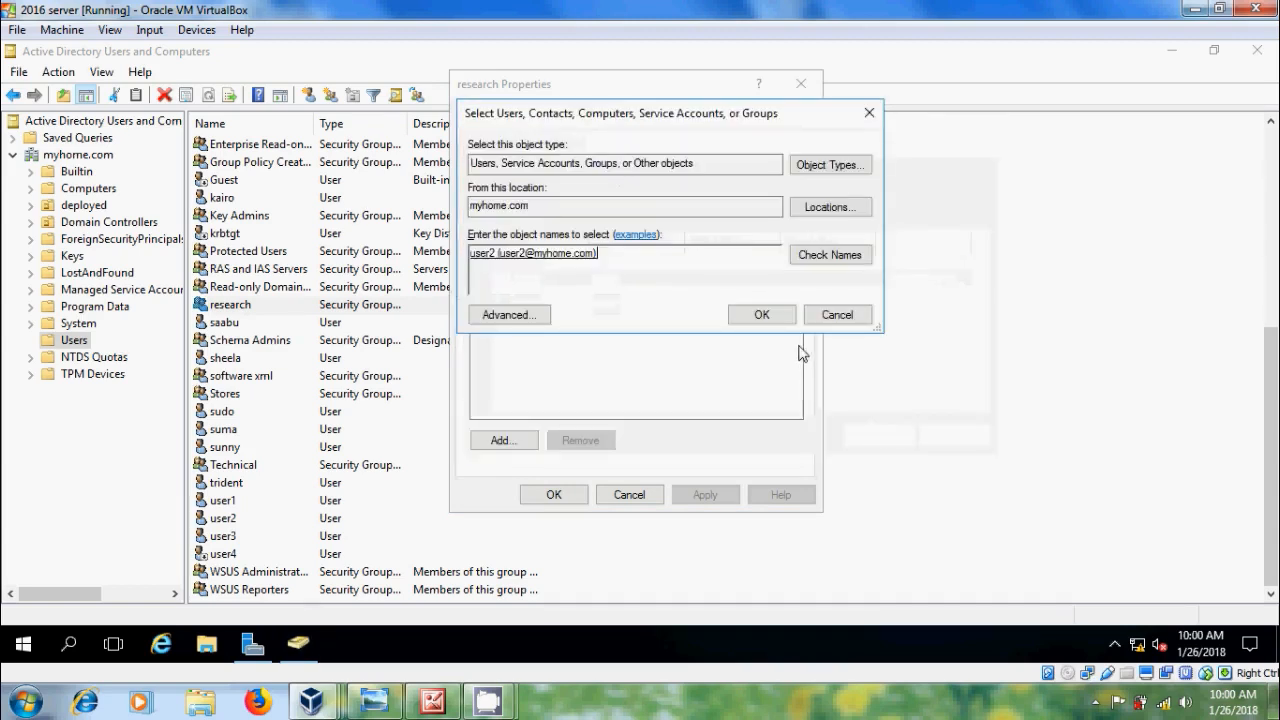
pyautogui.click(775, 318)
pyautogui.click(702, 494)
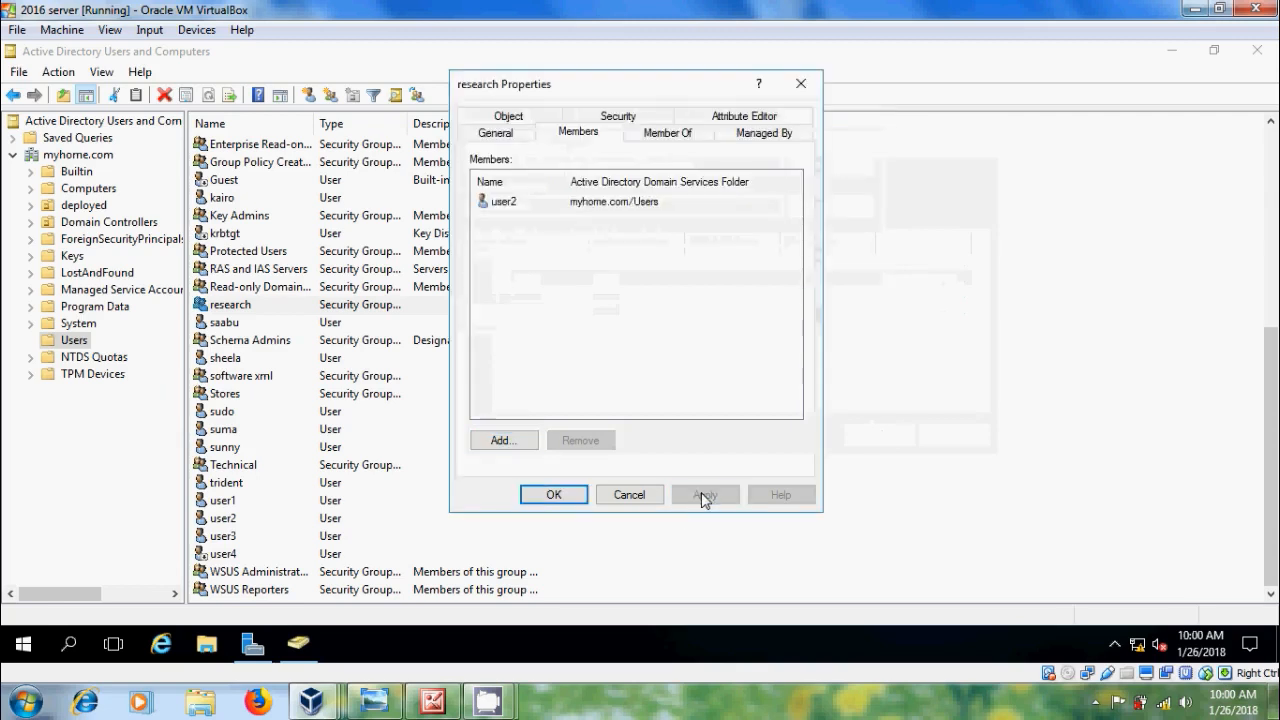
pyautogui.click(556, 495)
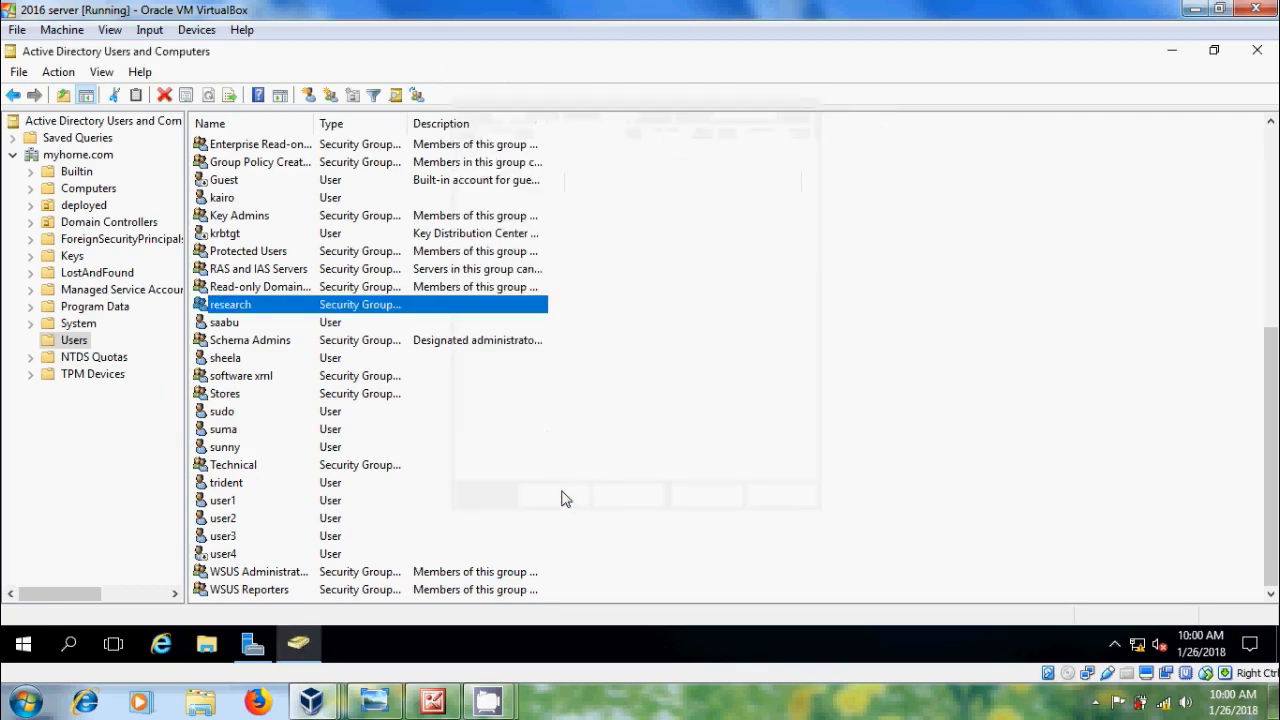
# Step: Add user3 to the Technical group's Members list, apply, and close its properties
pyautogui.doubleClick(251, 469)
pyautogui.click(578, 132)
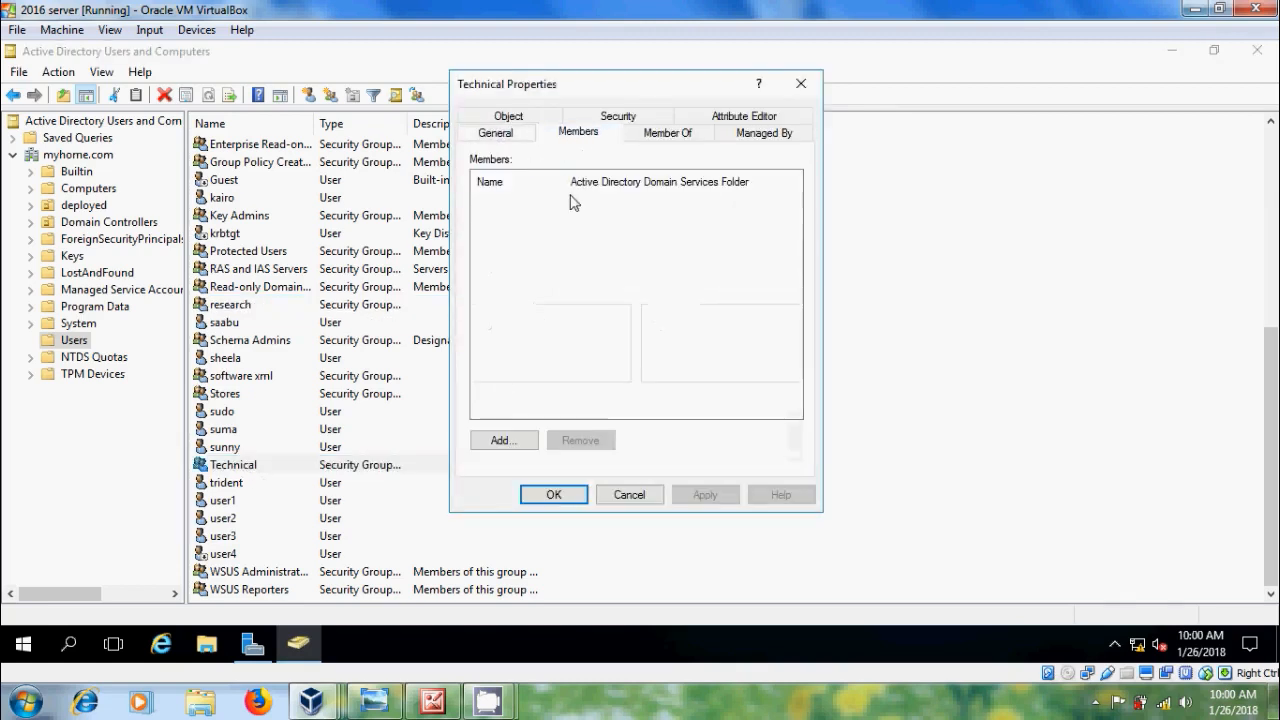
pyautogui.click(514, 444)
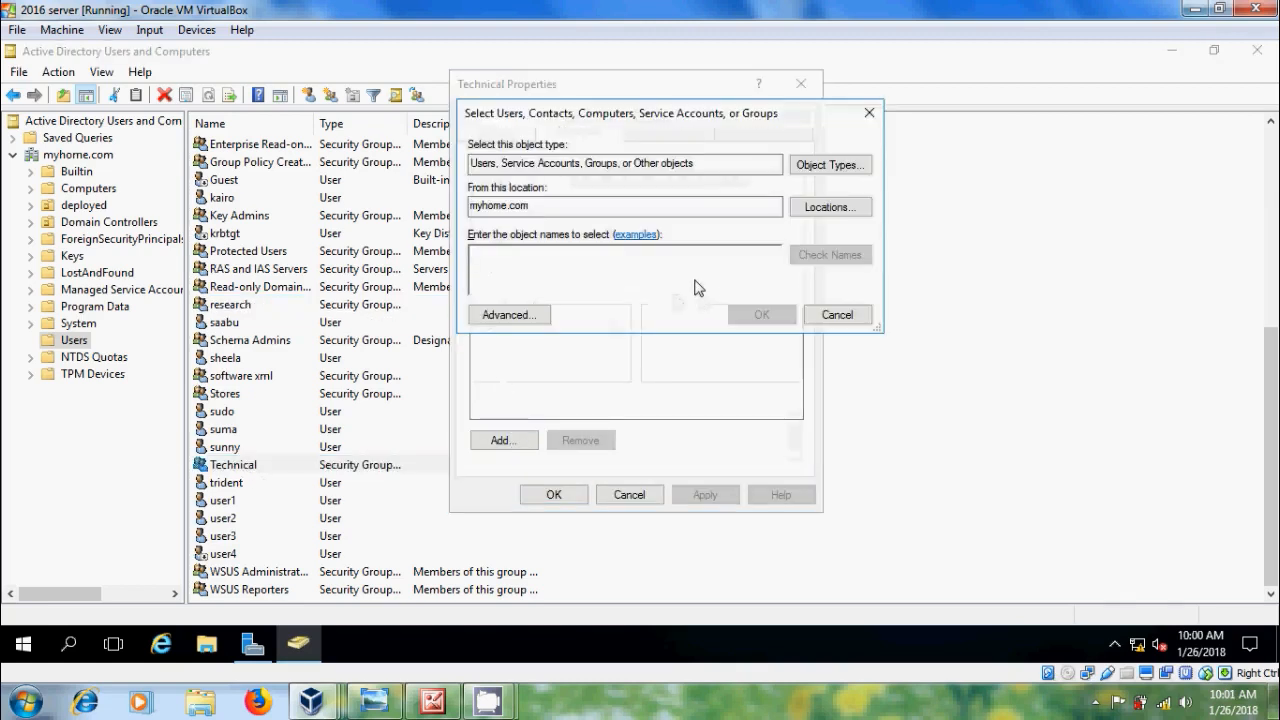
pyautogui.write('u')
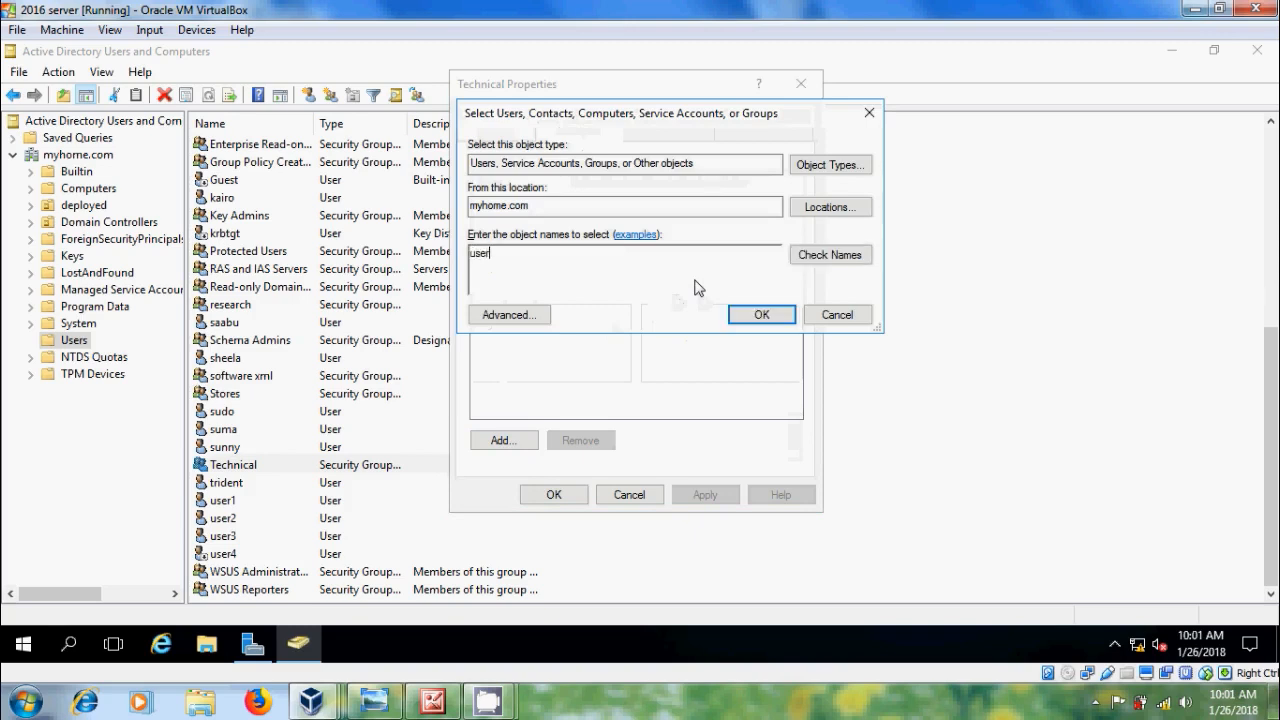
pyautogui.write('ser')
pyautogui.click(829, 255)
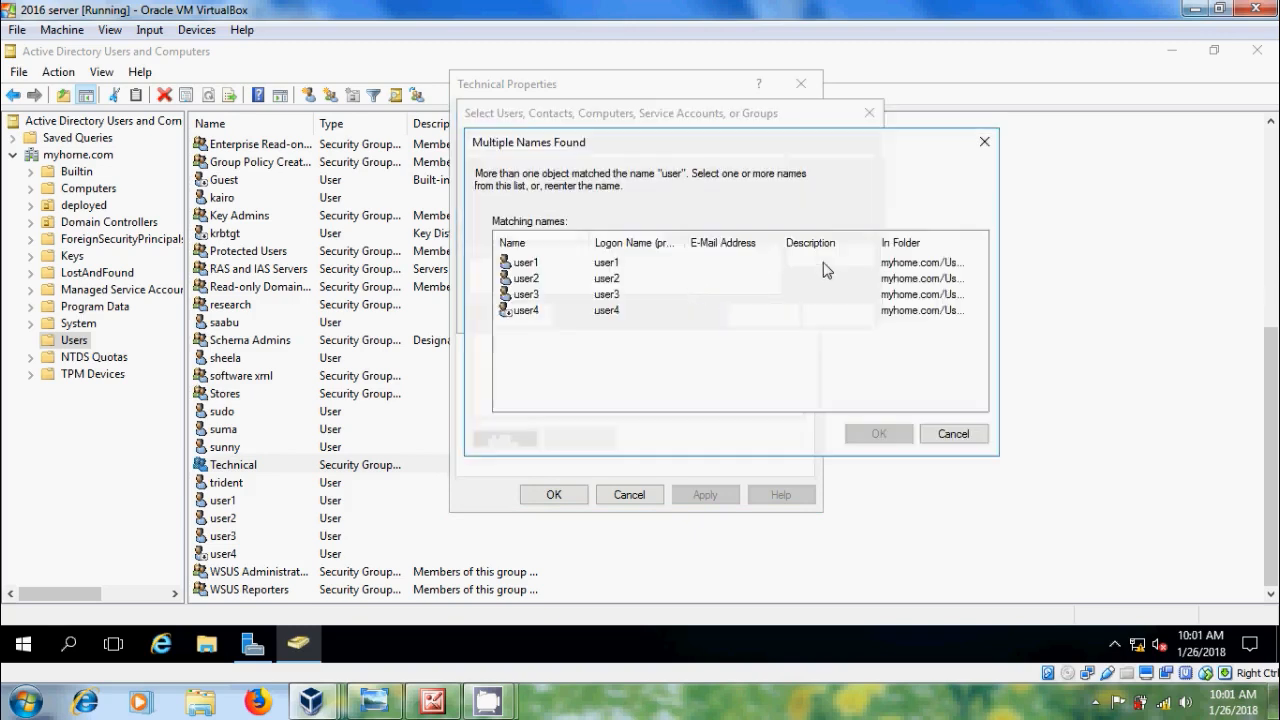
pyautogui.click(528, 295)
pyautogui.click(862, 434)
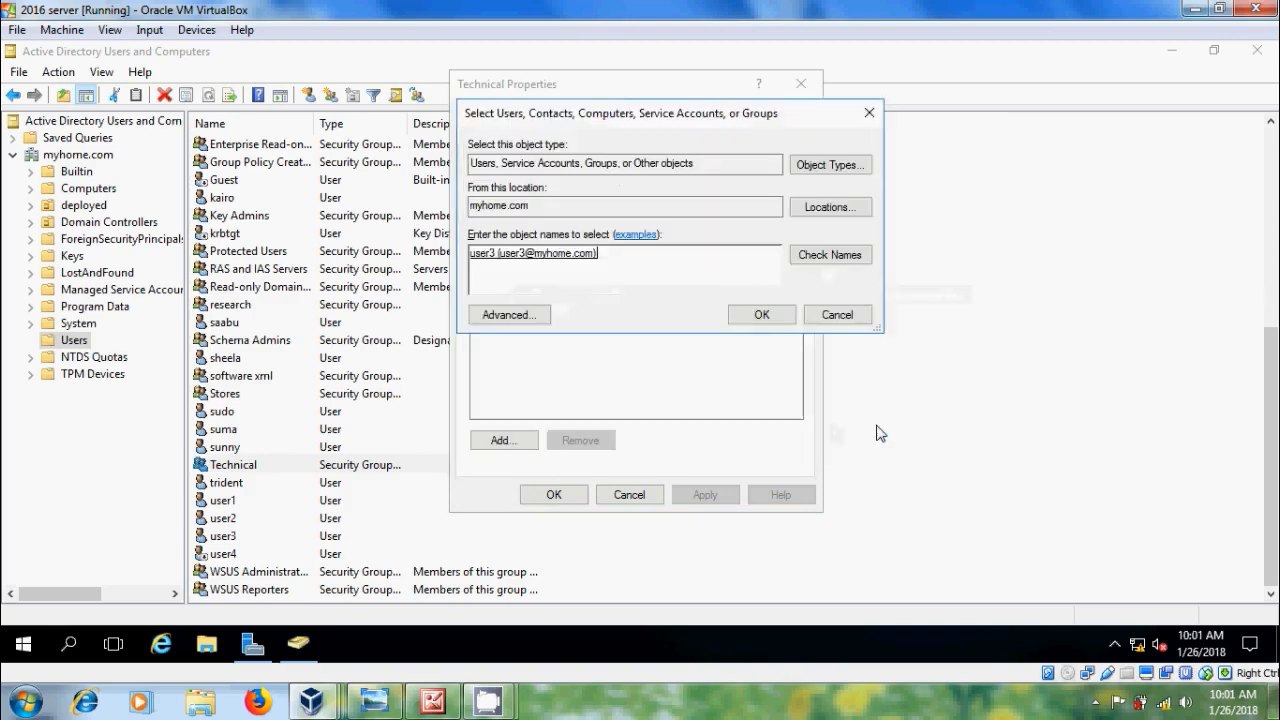
pyautogui.click(785, 318)
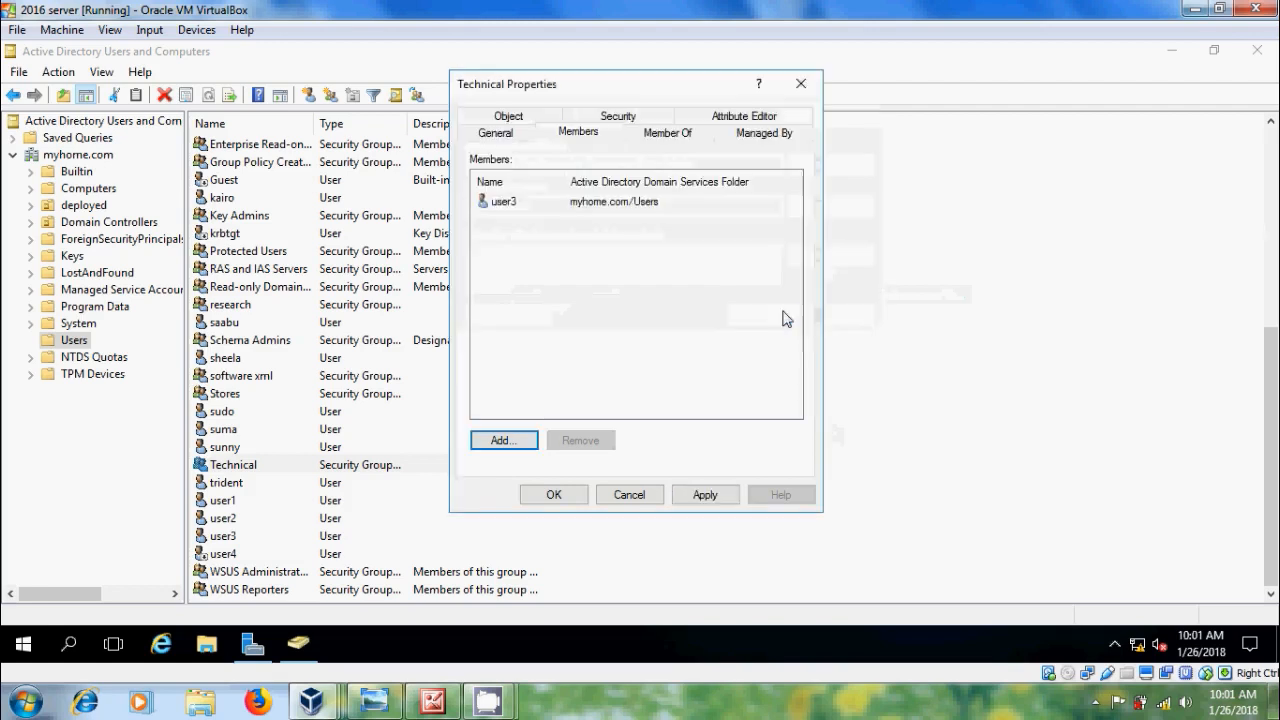
pyautogui.click(705, 492)
pyautogui.click(562, 495)
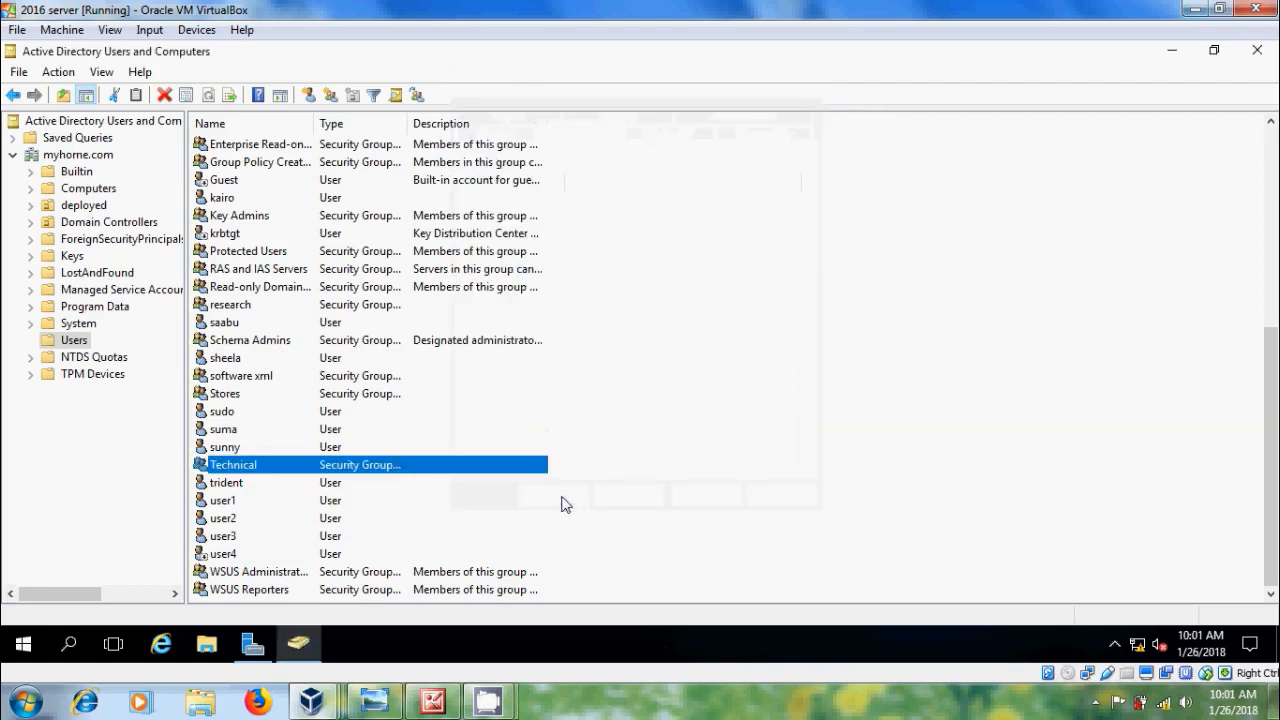
# Step: Add user4 to the Stores group's members, apply, then view the Block 1/Block 2 reference picture
pyautogui.doubleClick(230, 396)
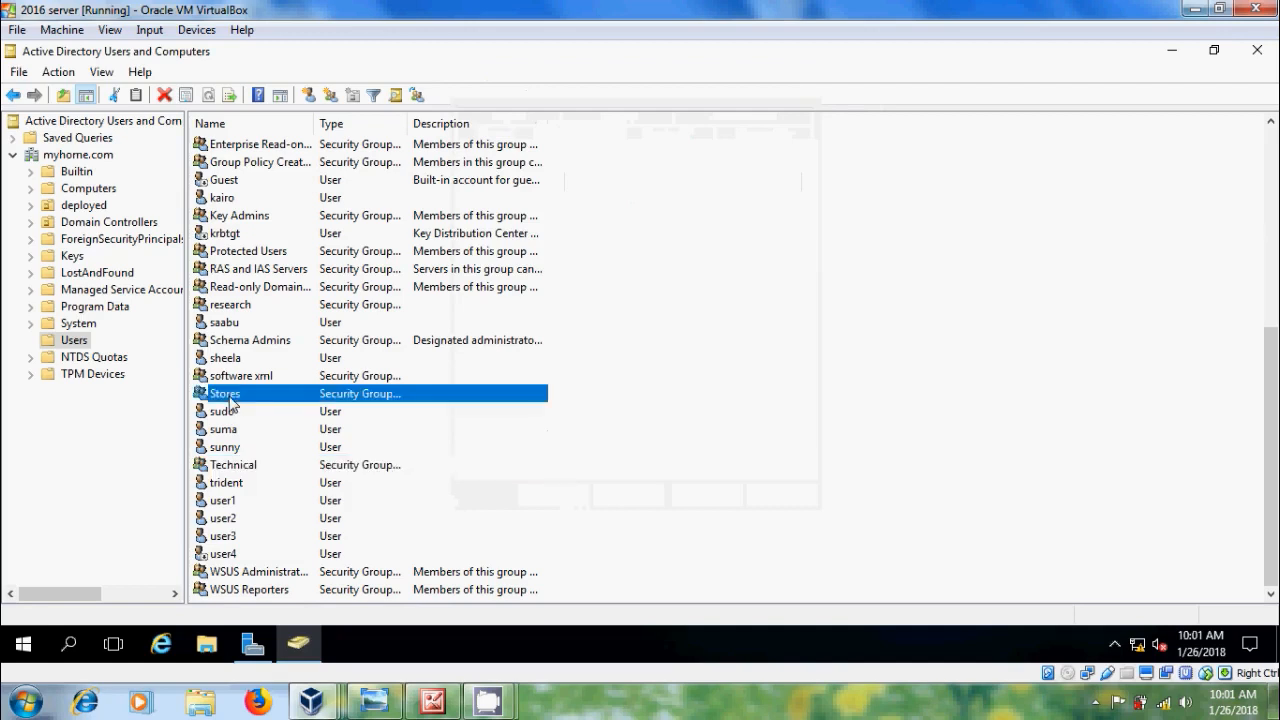
pyautogui.click(580, 134)
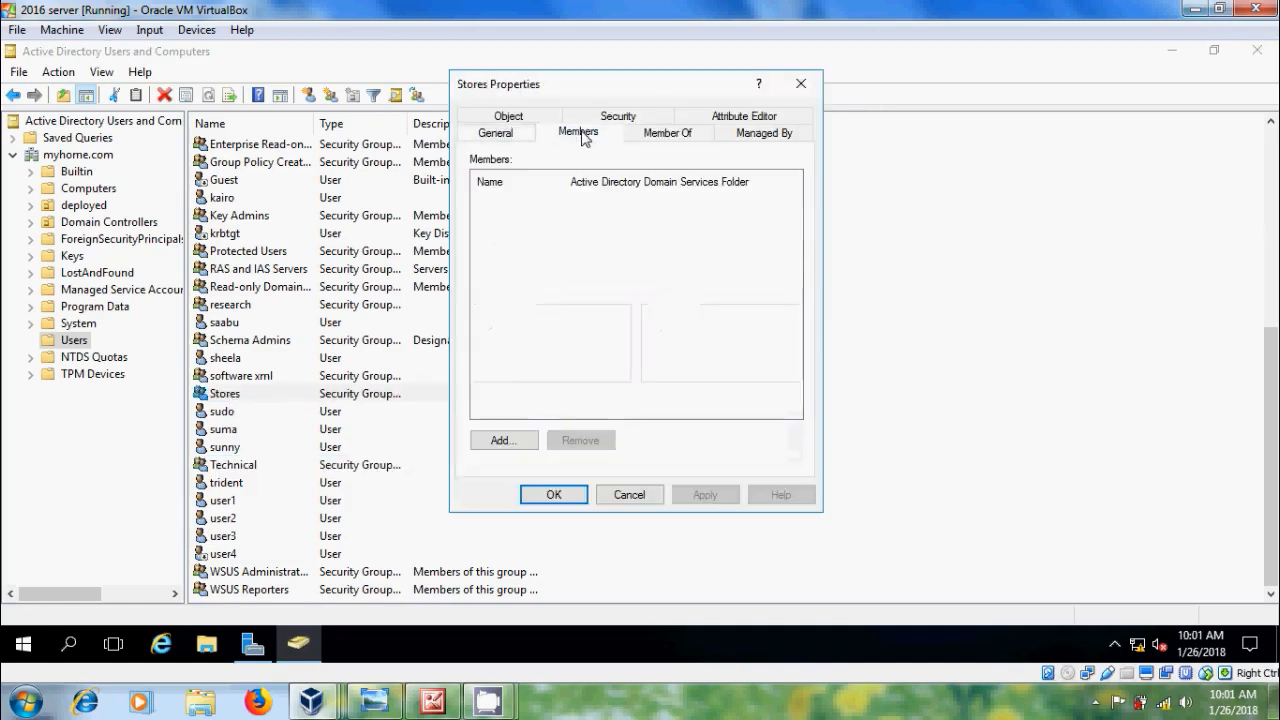
pyautogui.click(512, 442)
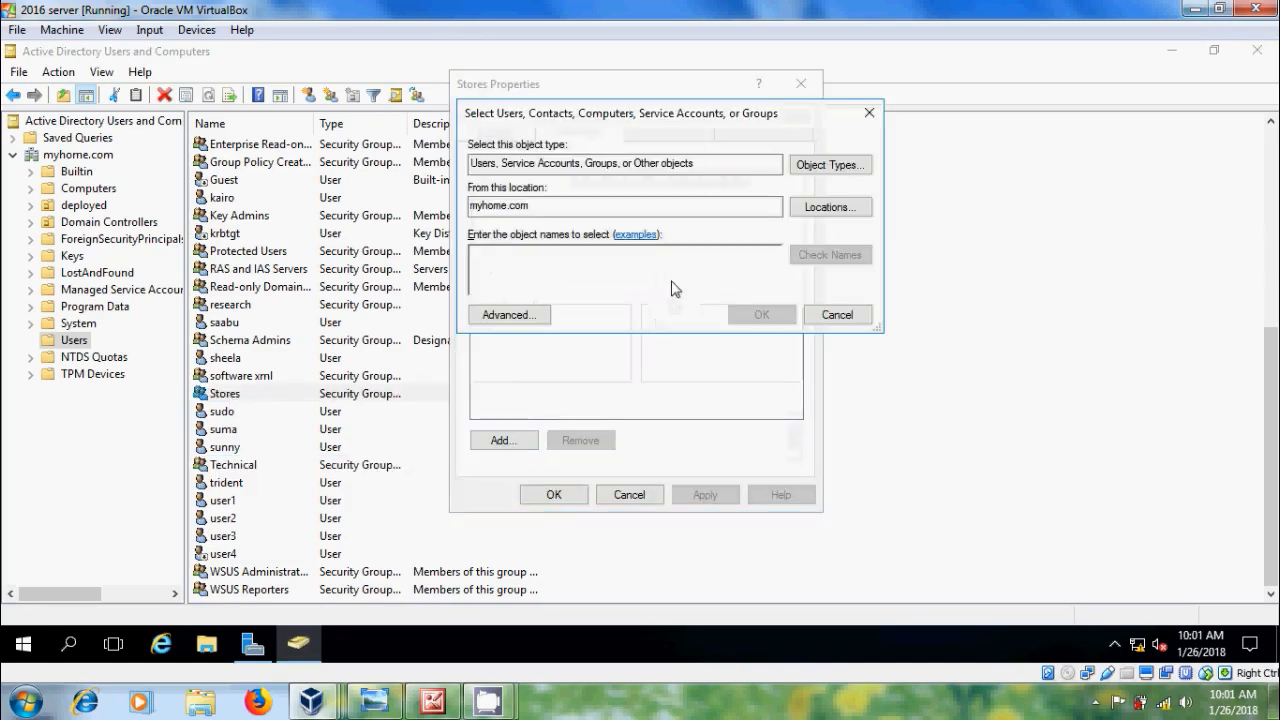
pyautogui.write('user')
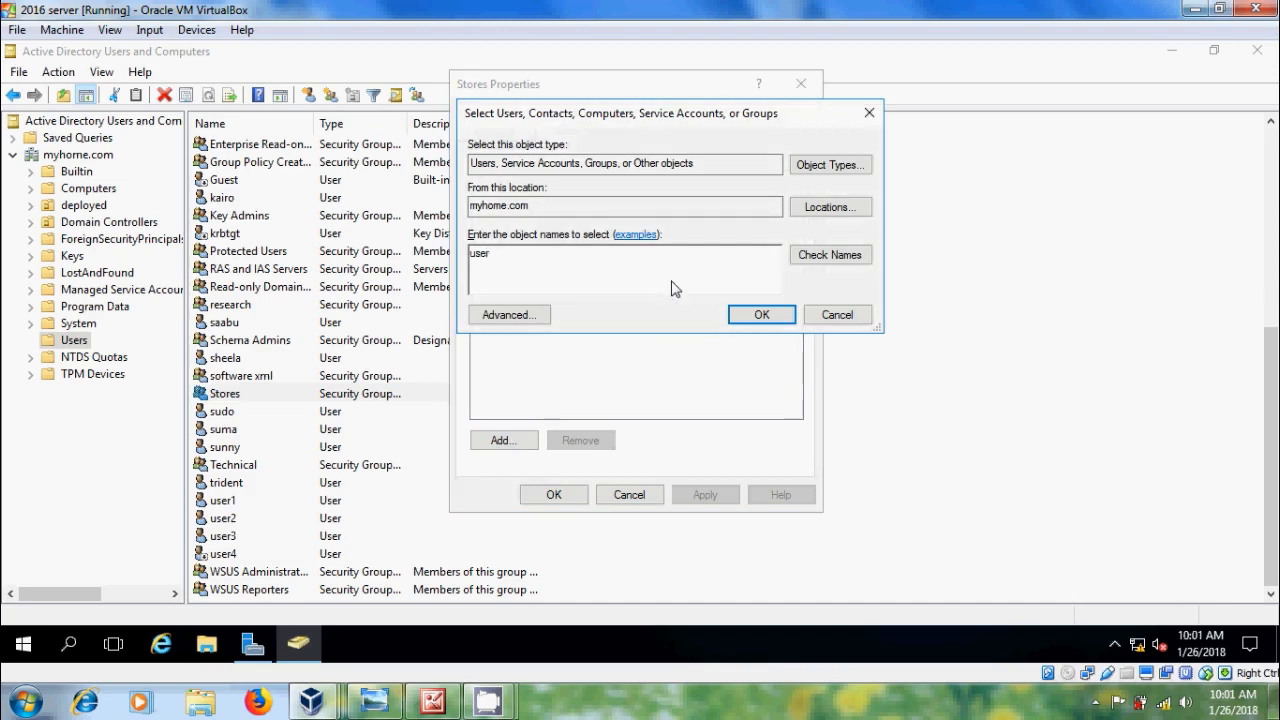
pyautogui.click(815, 255)
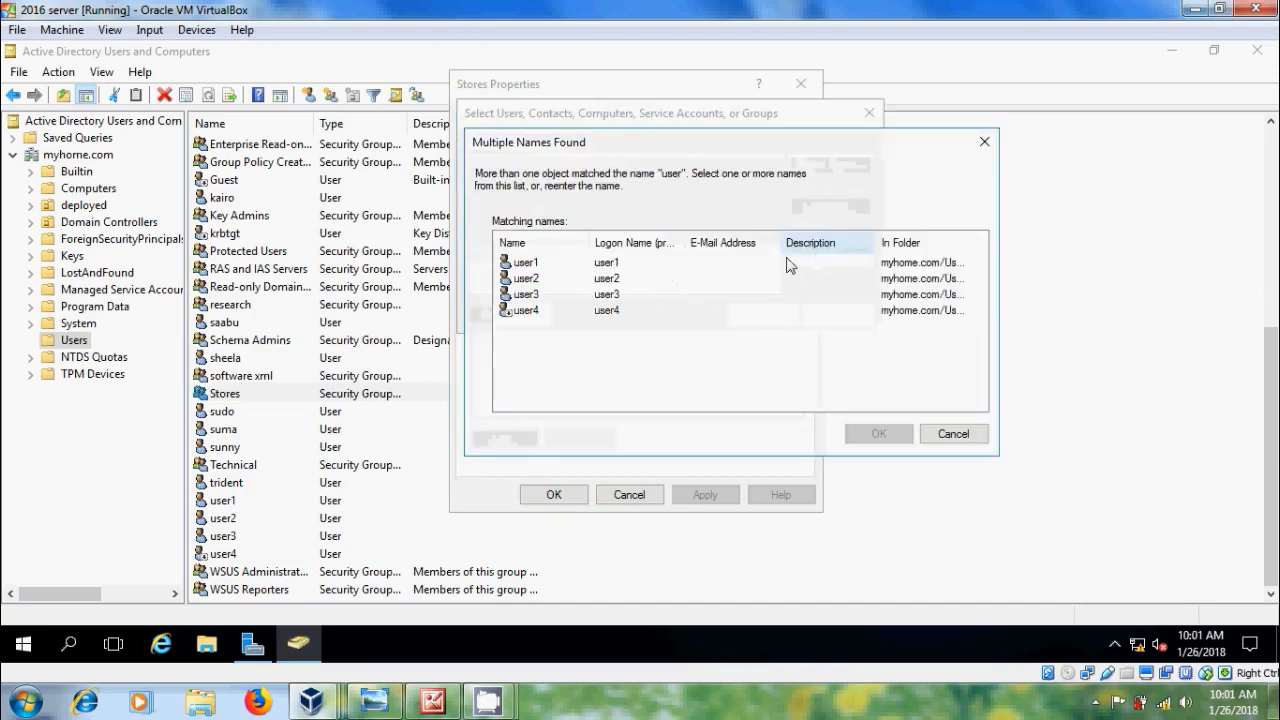
pyautogui.click(524, 314)
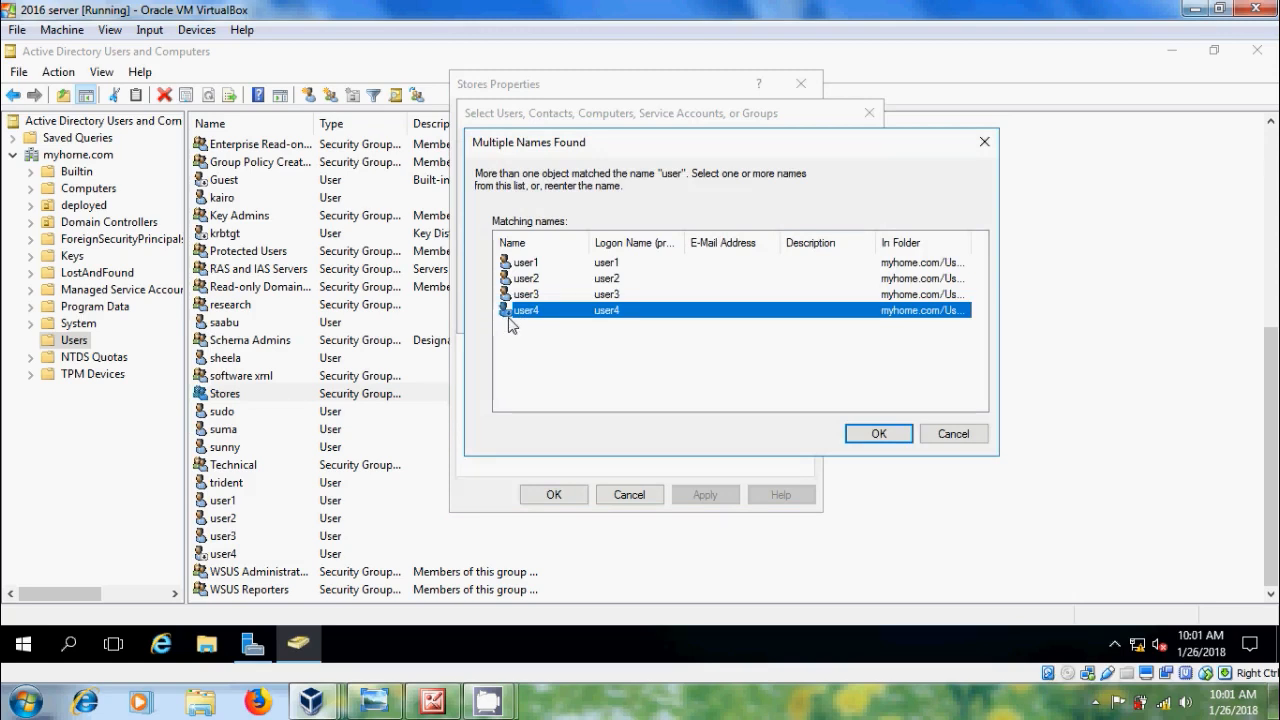
pyautogui.click(895, 440)
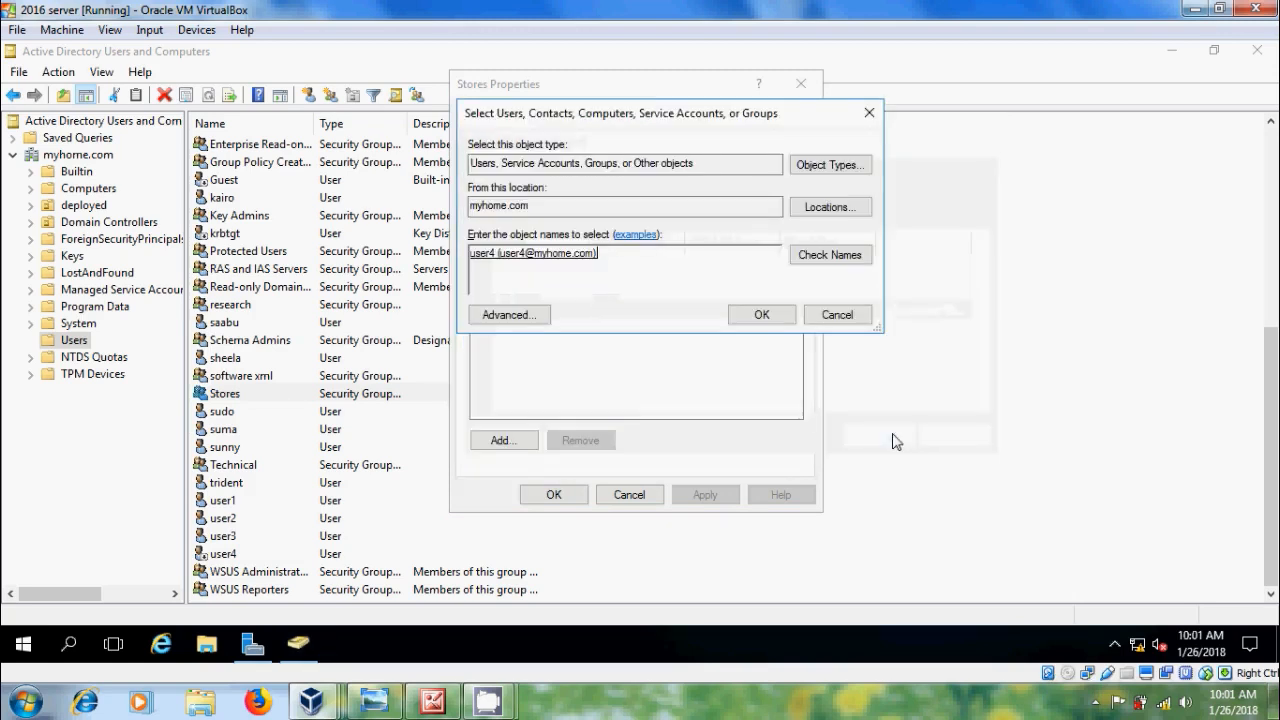
pyautogui.click(764, 318)
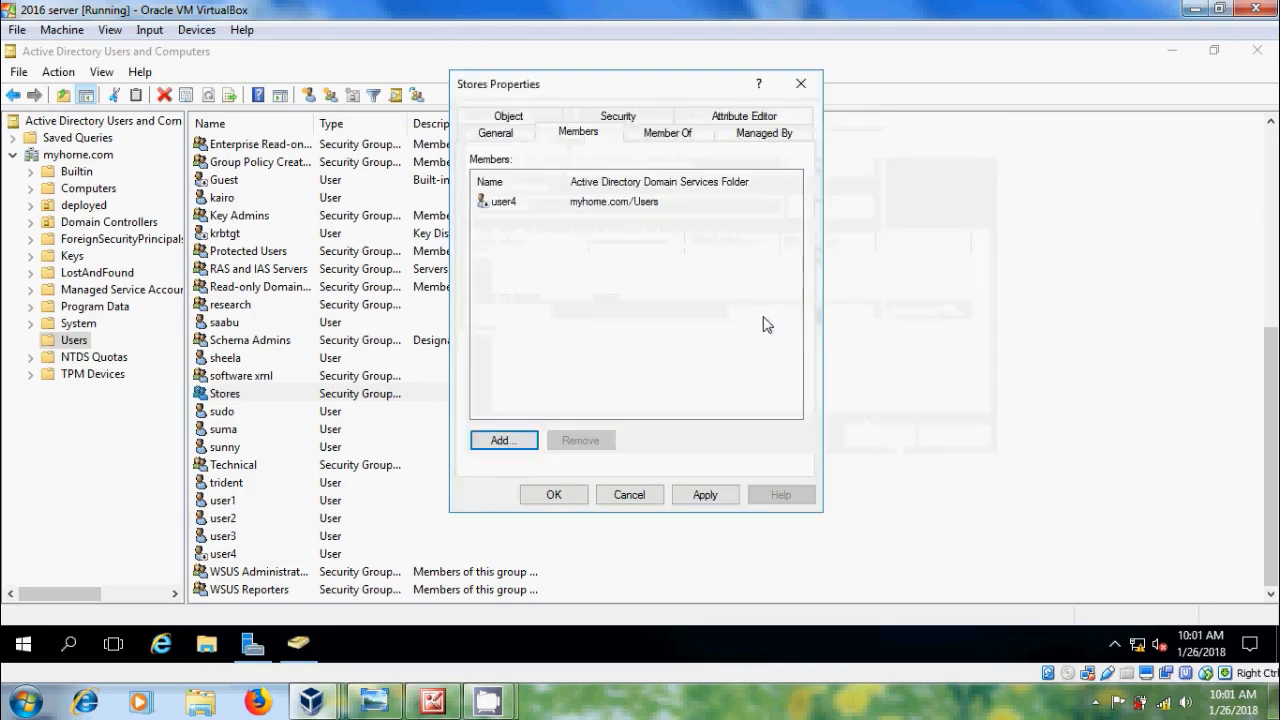
pyautogui.click(702, 492)
pyautogui.click(560, 495)
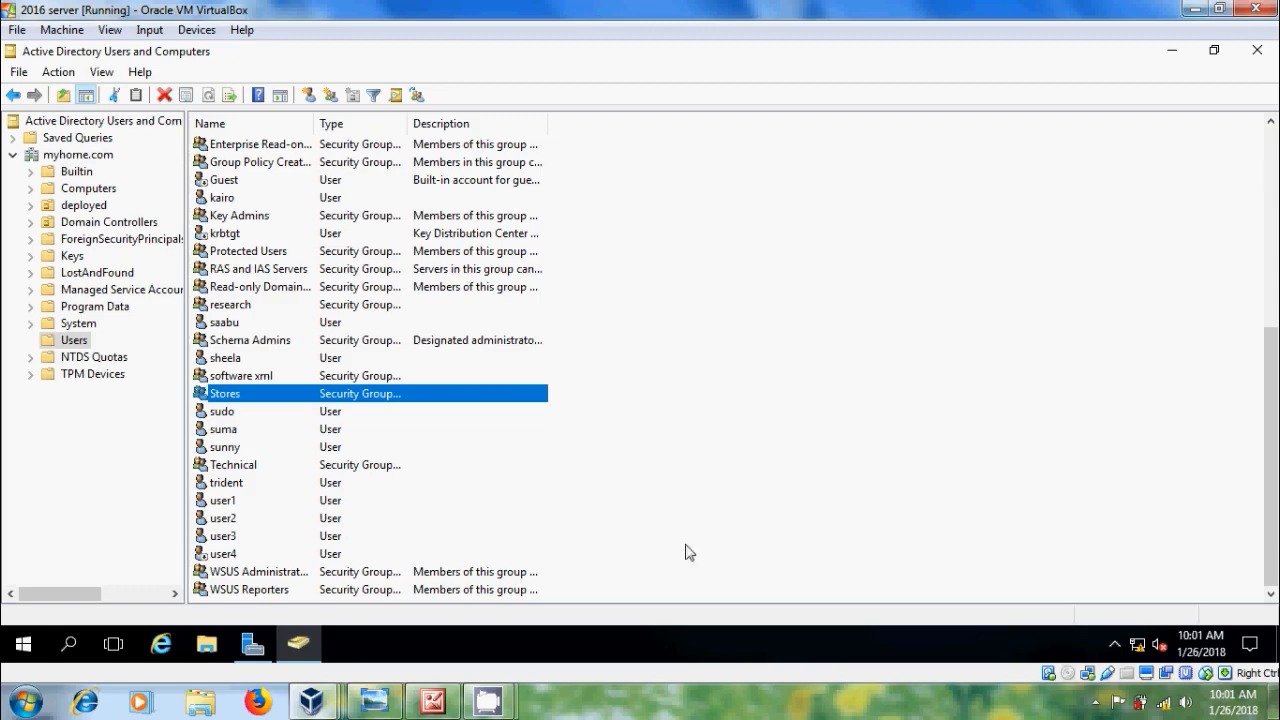
pyautogui.click(434, 704)
# Step: Create the block1 organizational unit directly under myhome.com
pyautogui.click(434, 704)
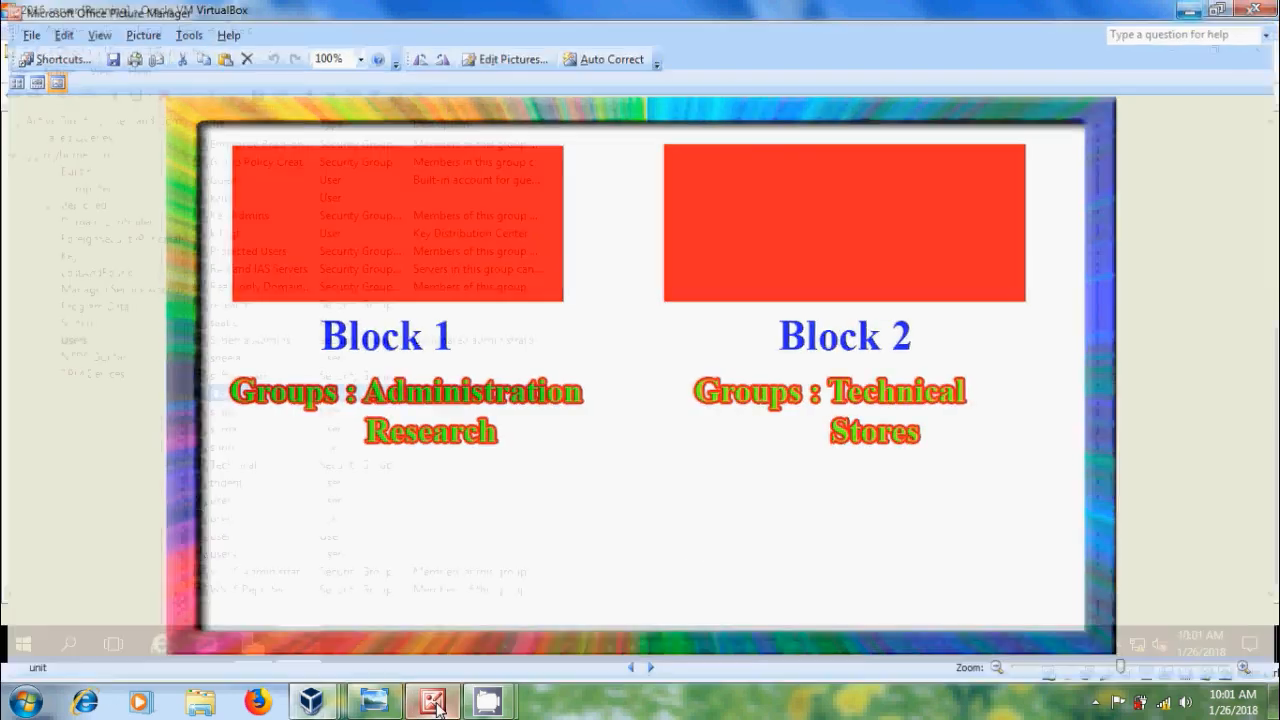
pyautogui.click(80, 155)
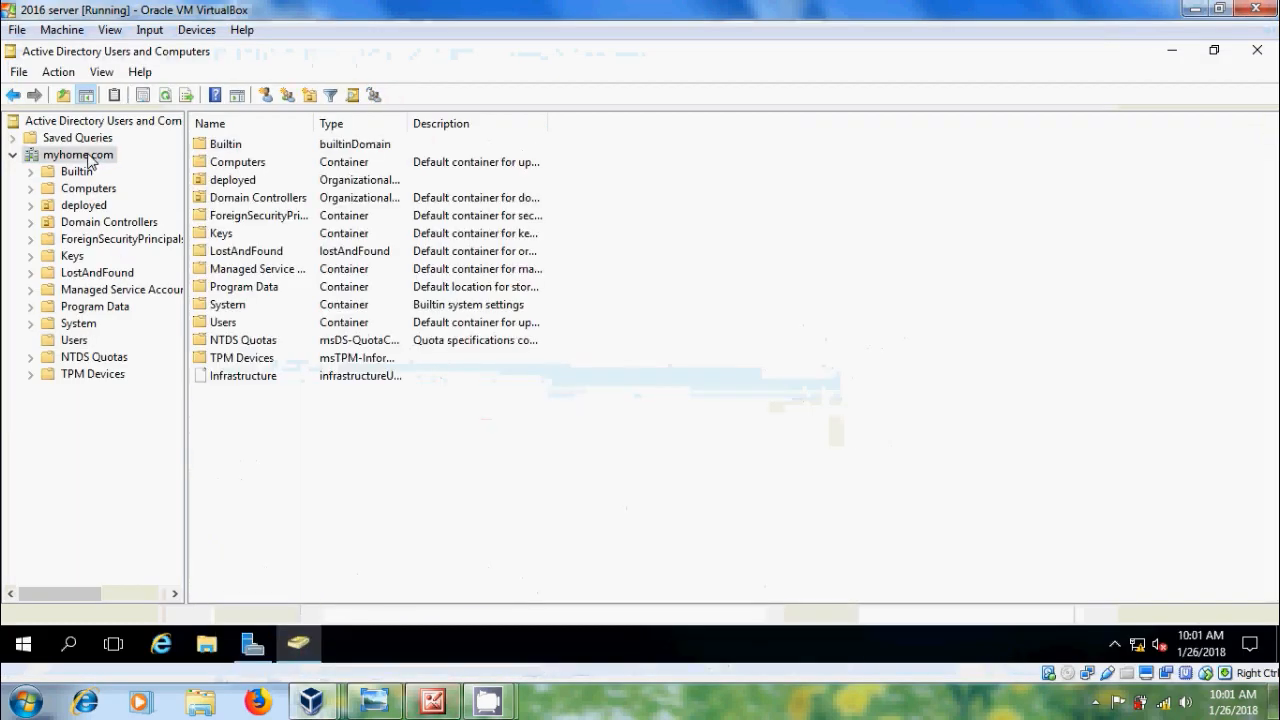
pyautogui.rightClick(90, 162)
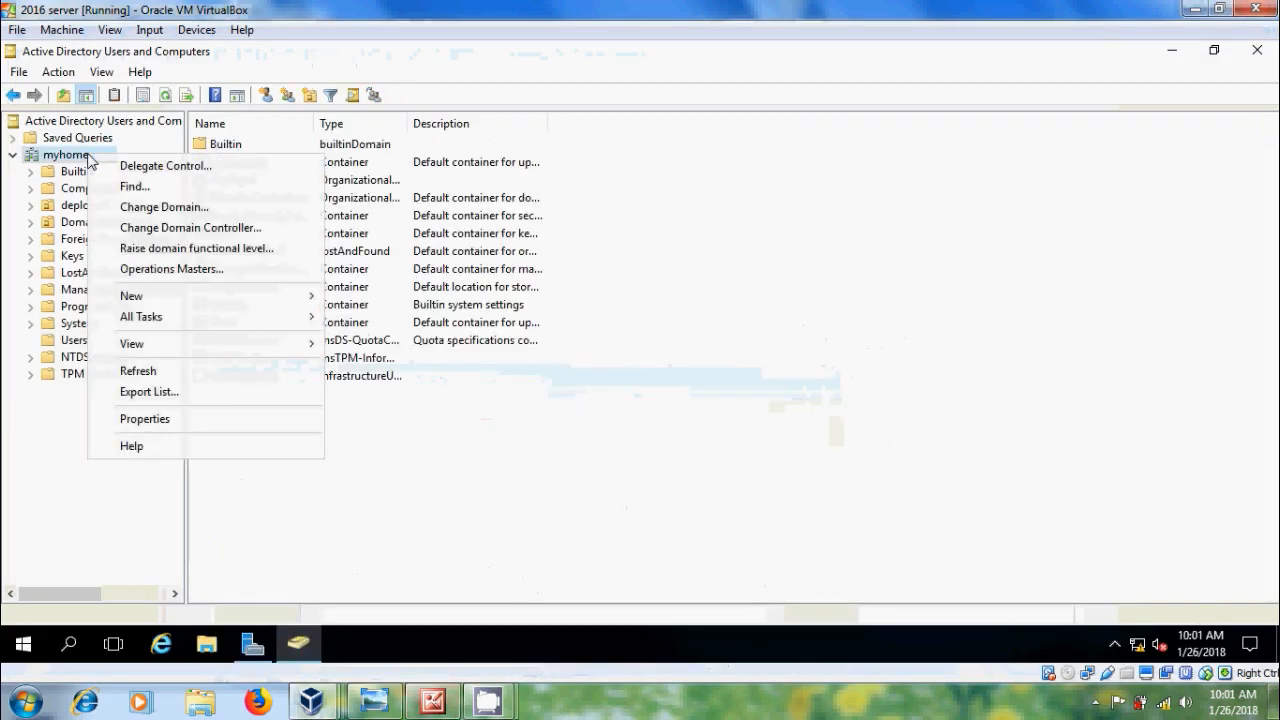
pyautogui.moveTo(234, 297)
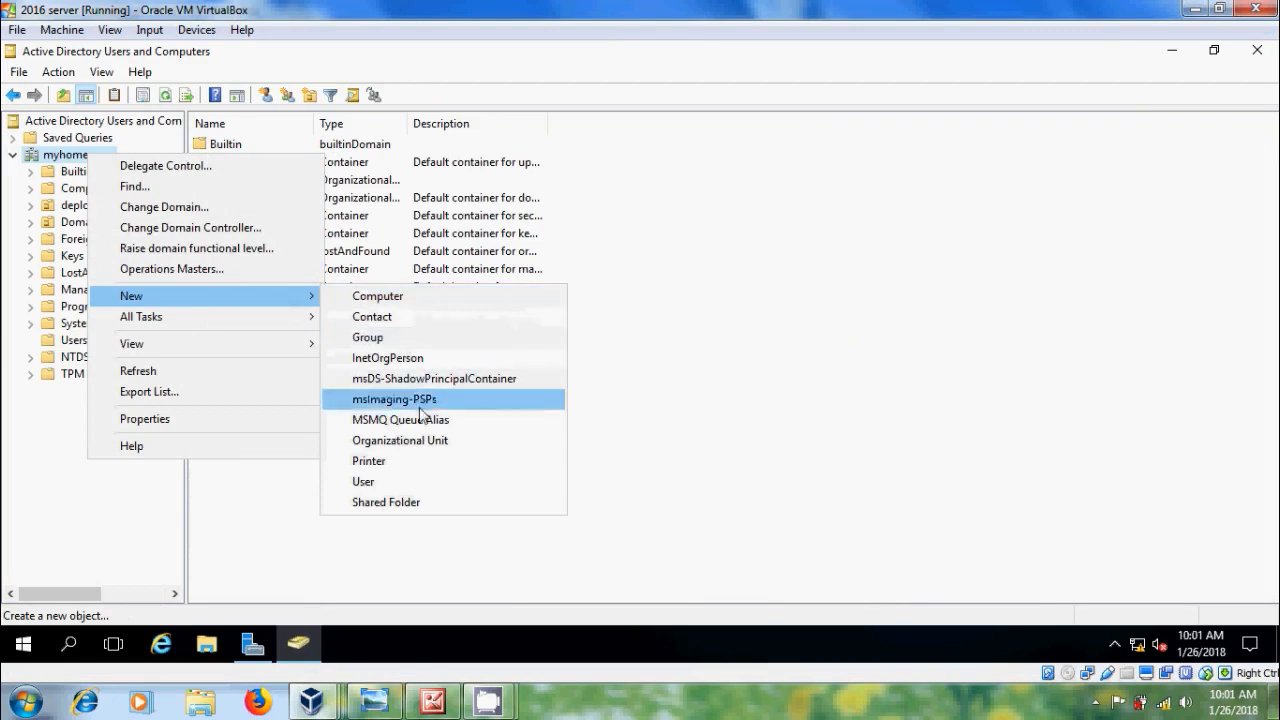
pyautogui.click(435, 448)
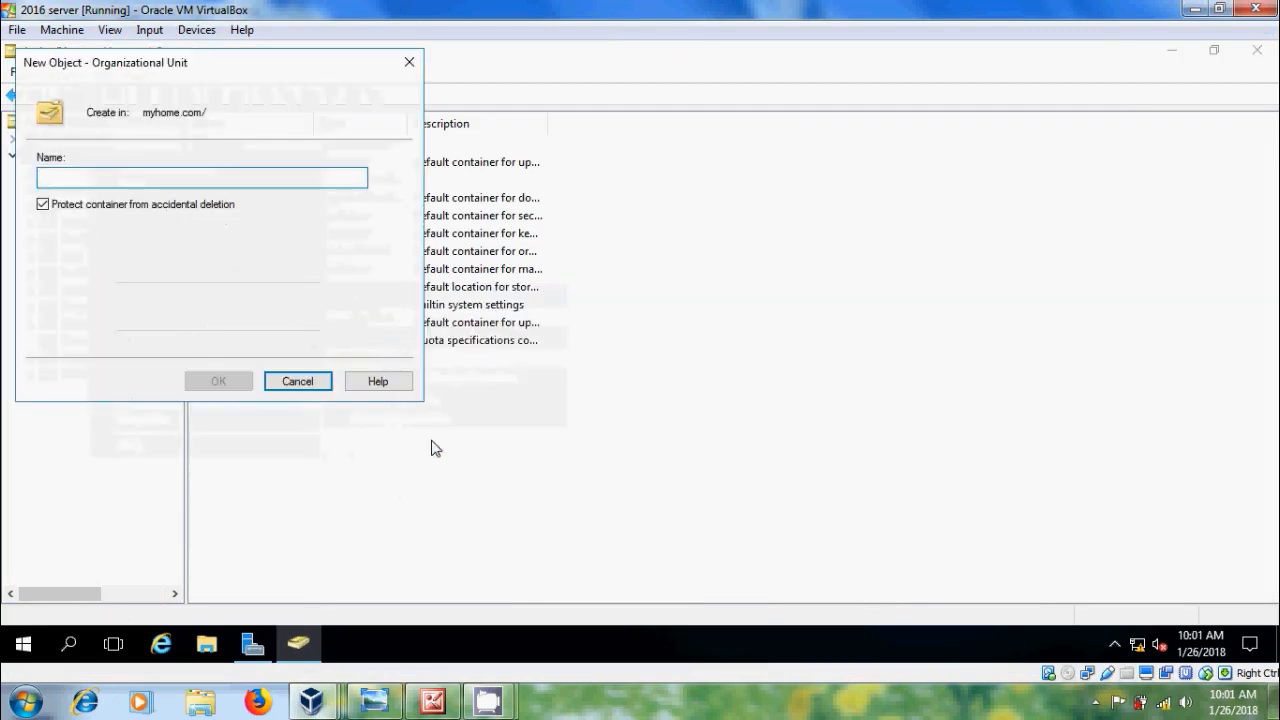
pyautogui.write('block1')
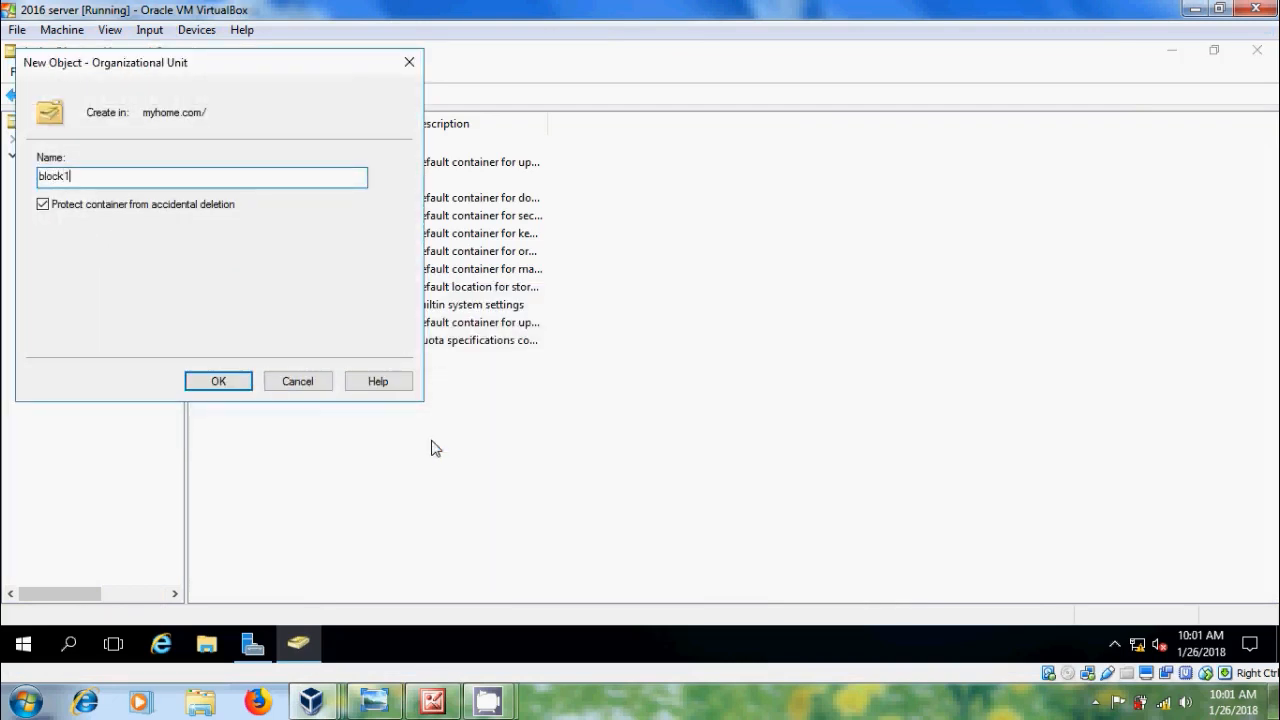
pyautogui.click(229, 383)
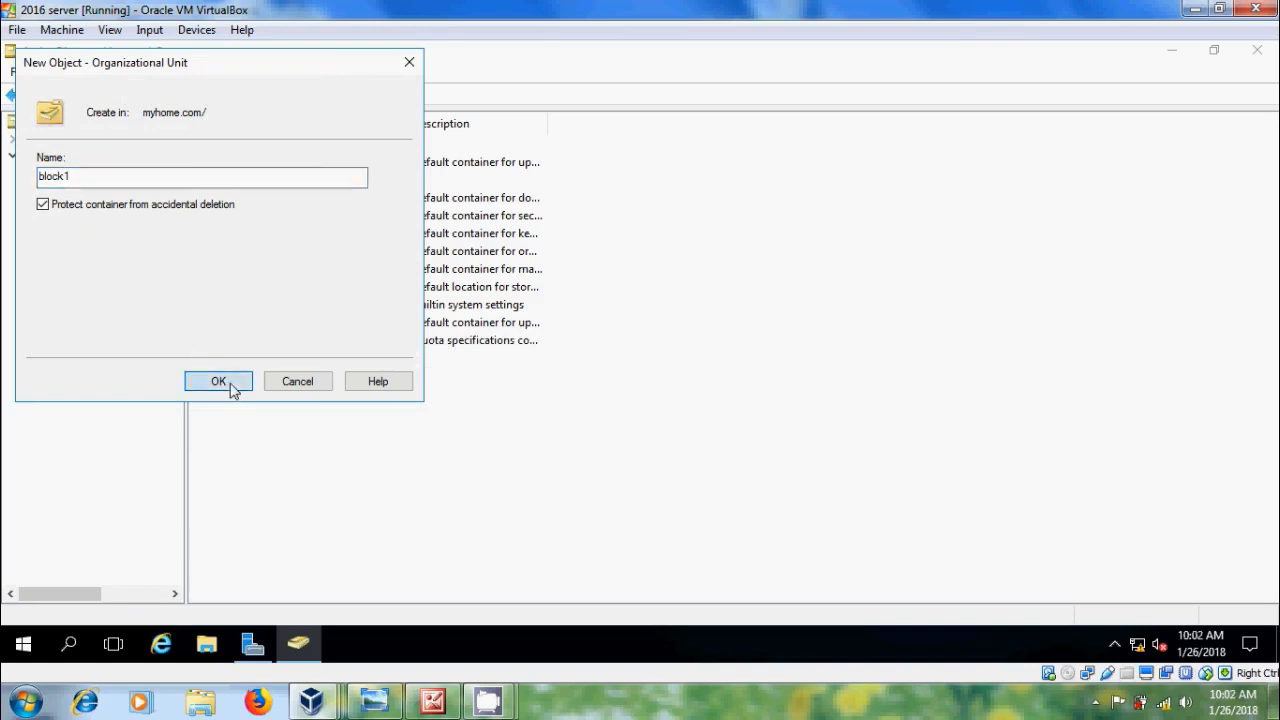
# Step: Create a second organizational unit, block2, under myhome.com
pyautogui.rightClick(95, 155)
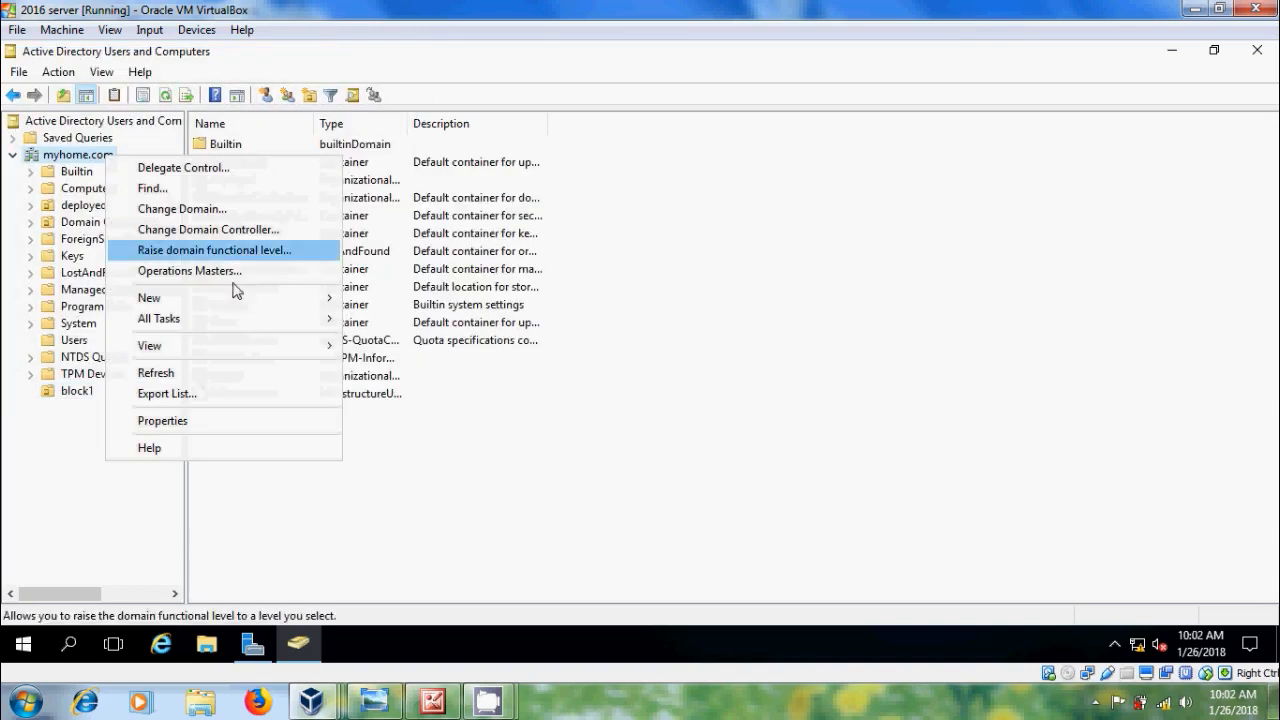
pyautogui.moveTo(283, 303)
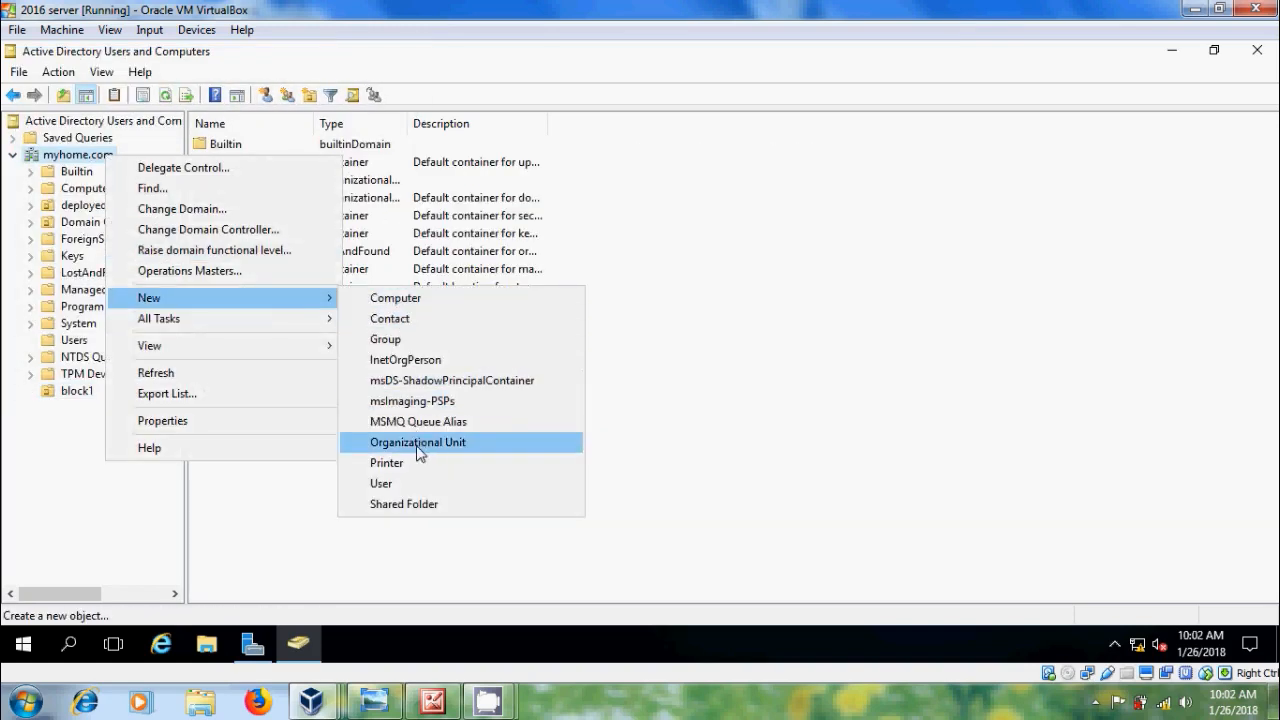
pyautogui.click(441, 448)
pyautogui.write('block2')
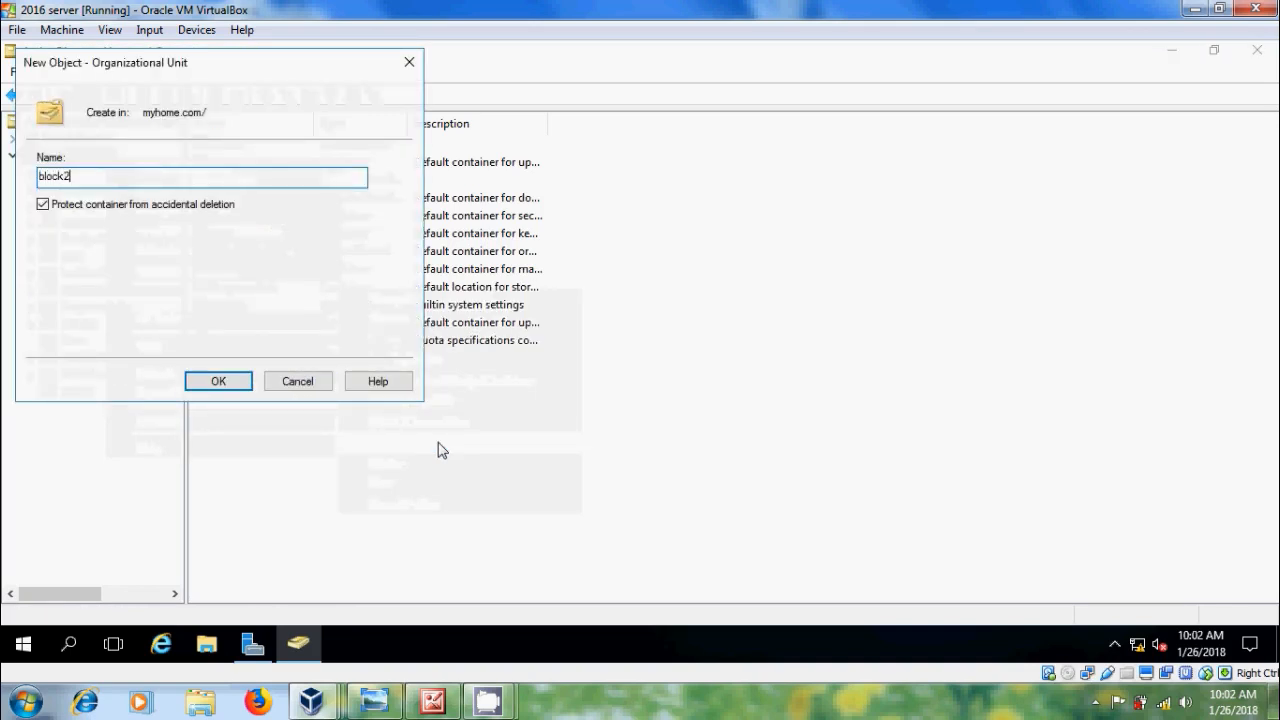
pyautogui.click(237, 385)
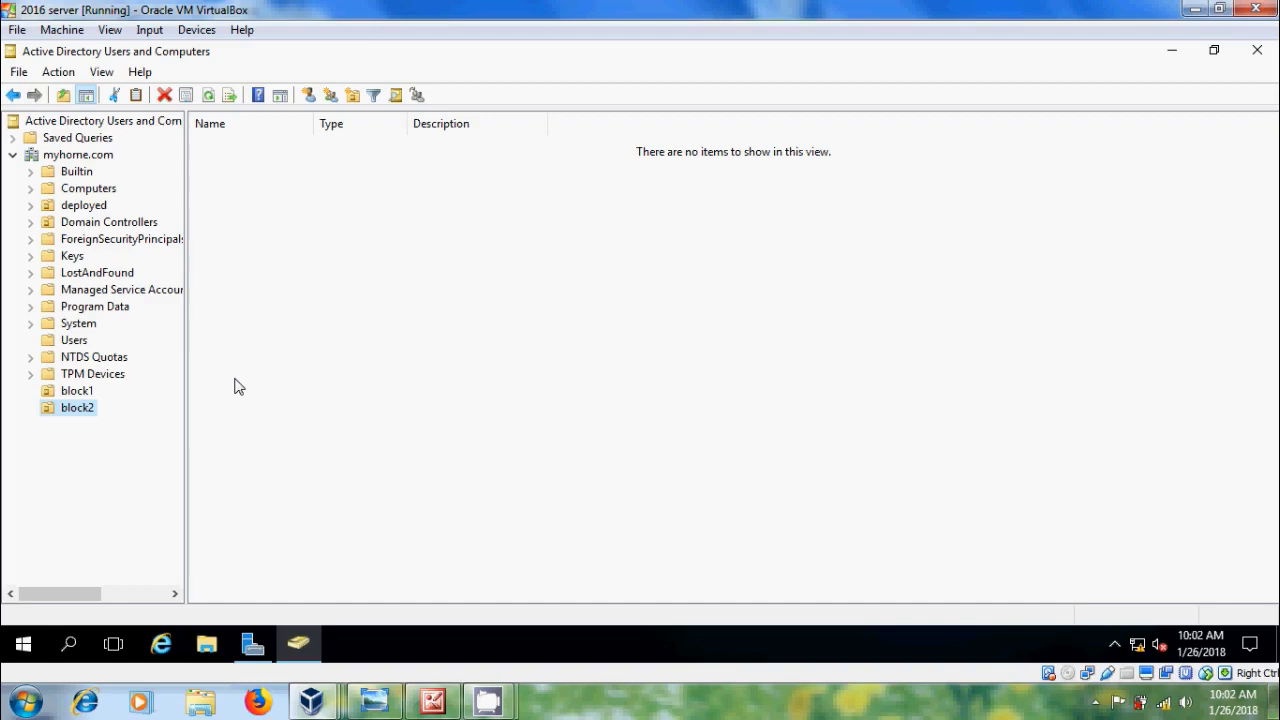
# Step: Move user1 and user2 into block1, and user3 and user4 into block2
pyautogui.click(82, 346)
pyautogui.scroll(-6, 735, 370)
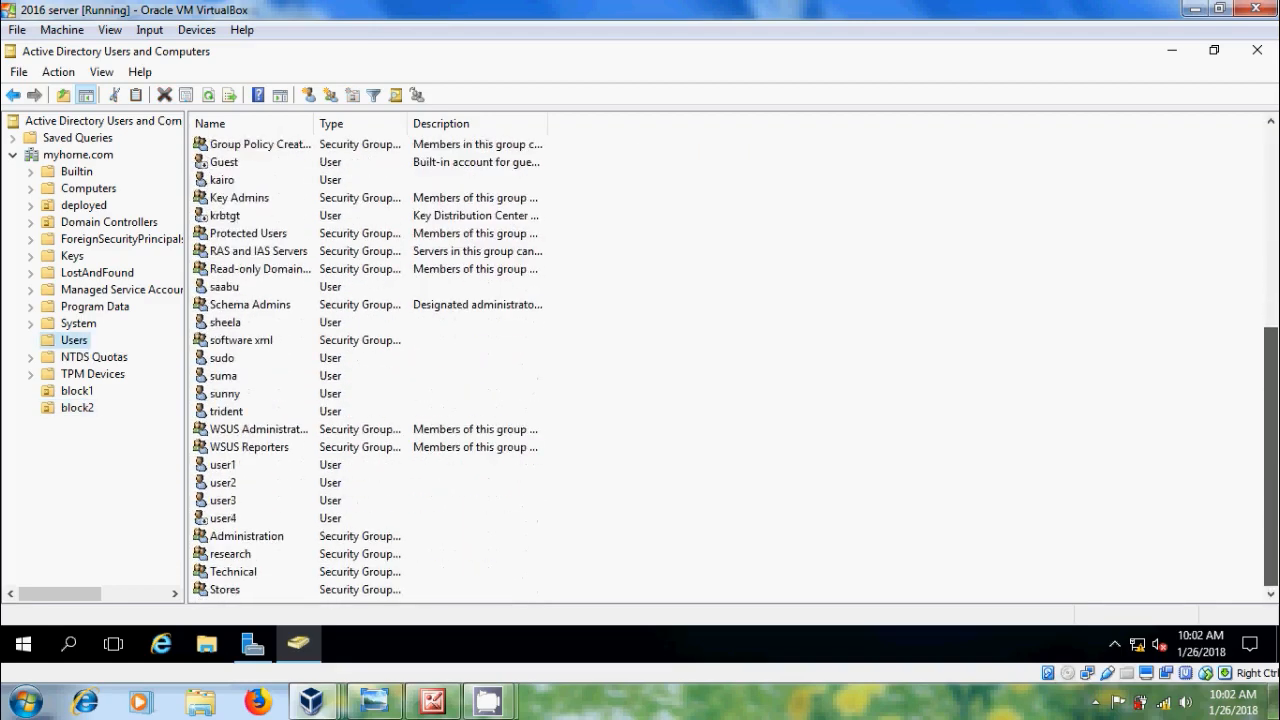
pyautogui.click(225, 468)
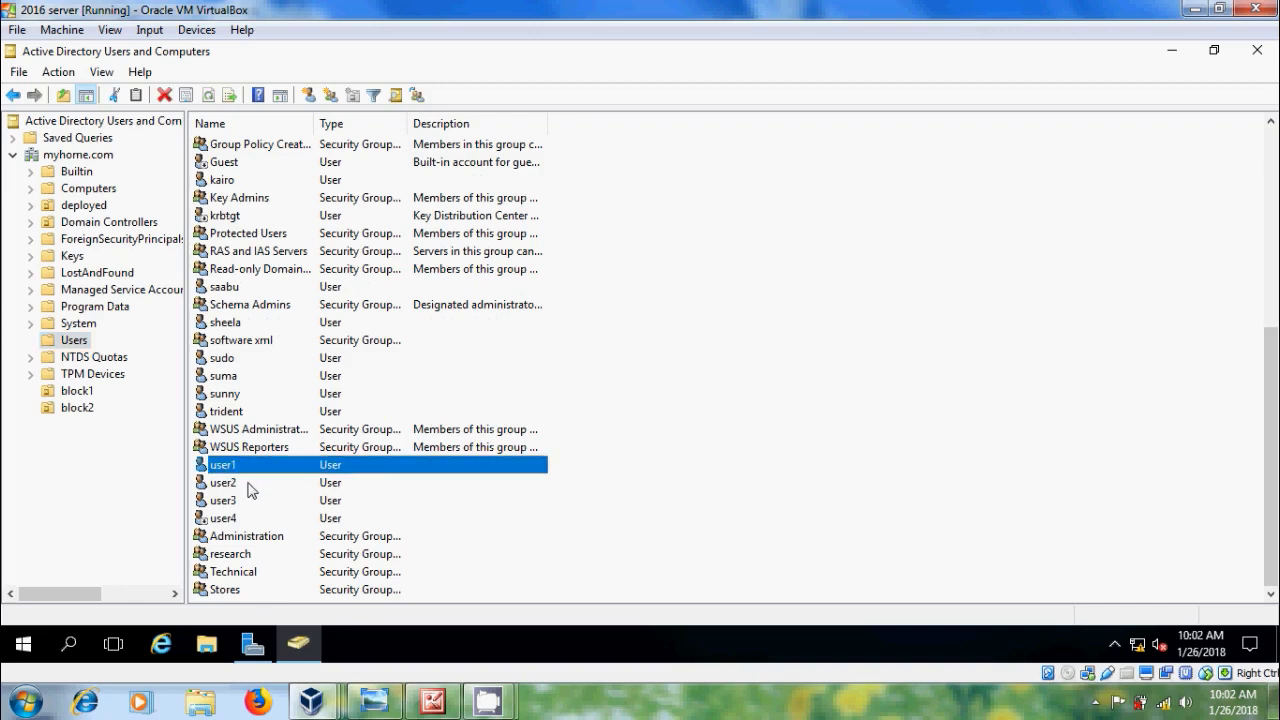
pyautogui.keyDown('ctrl'); pyautogui.click(237, 484); pyautogui.keyUp('ctrl')
pyautogui.moveTo(241, 468); pyautogui.dragTo(78, 393)
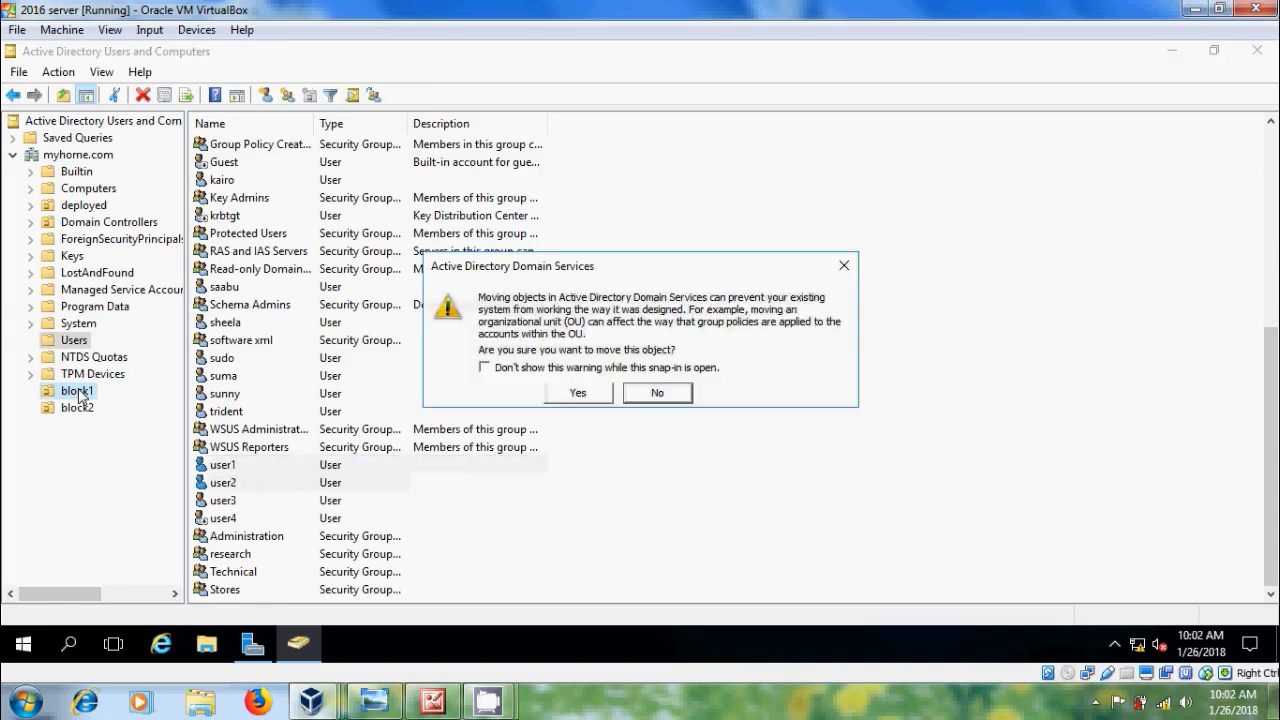
pyautogui.click(580, 393)
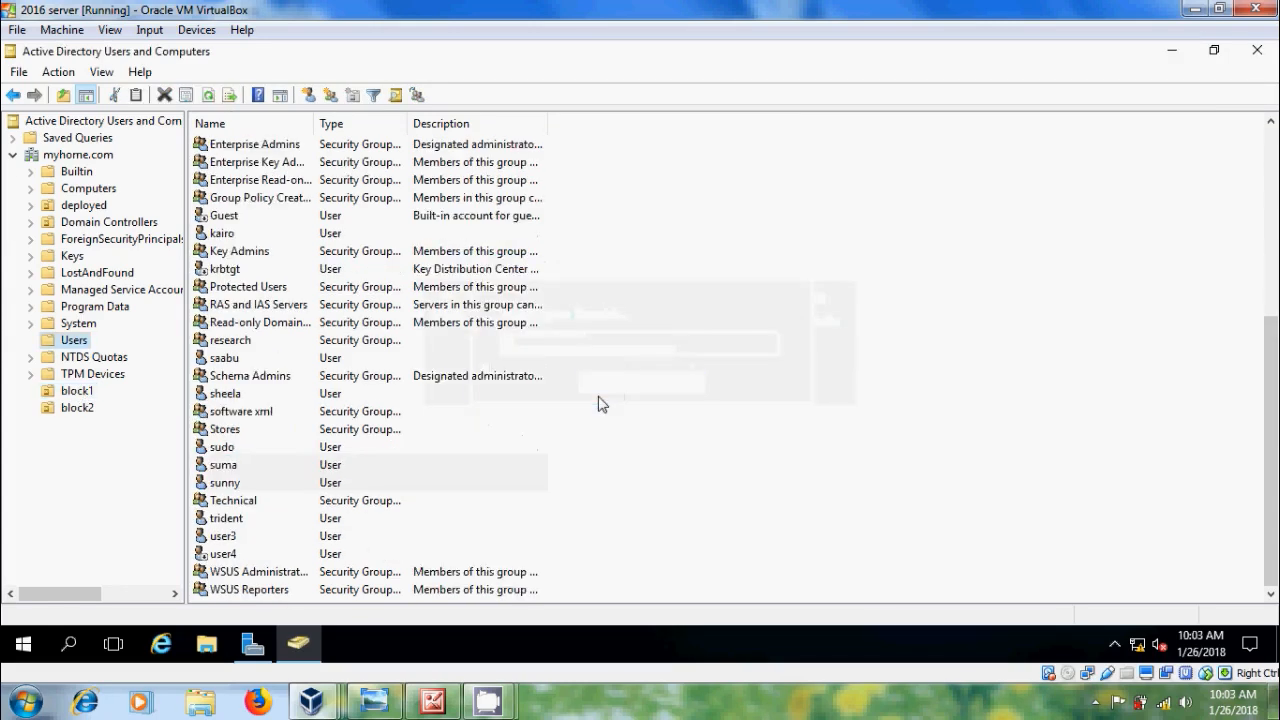
pyautogui.click(222, 538)
pyautogui.keyDown('ctrl'); pyautogui.click(236, 552); pyautogui.keyUp('ctrl')
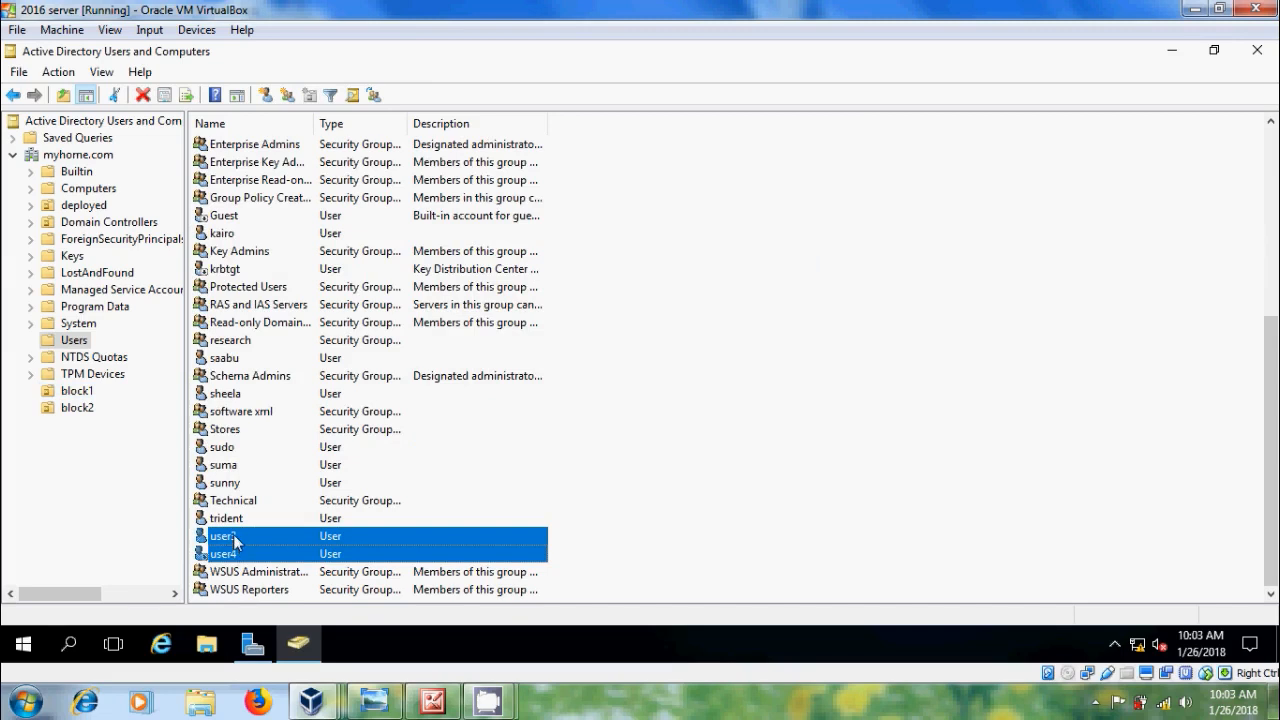
pyautogui.moveTo(236, 540); pyautogui.dragTo(90, 408)
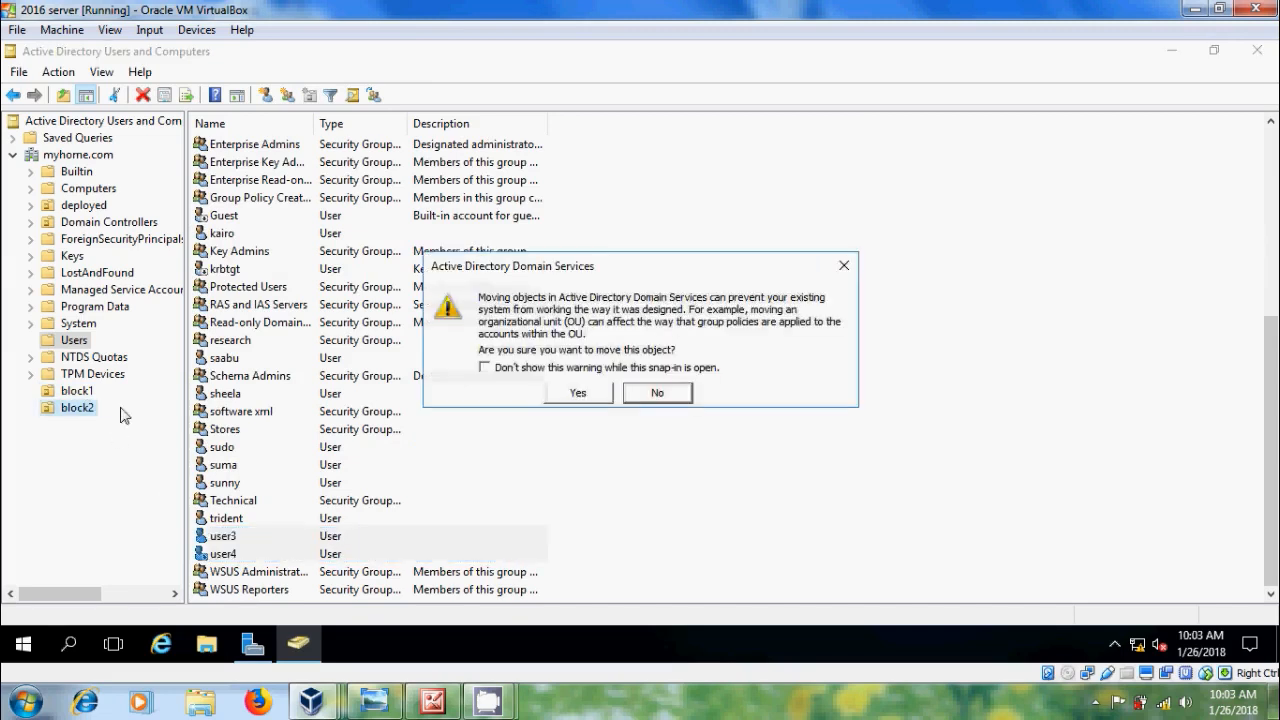
pyautogui.click(583, 392)
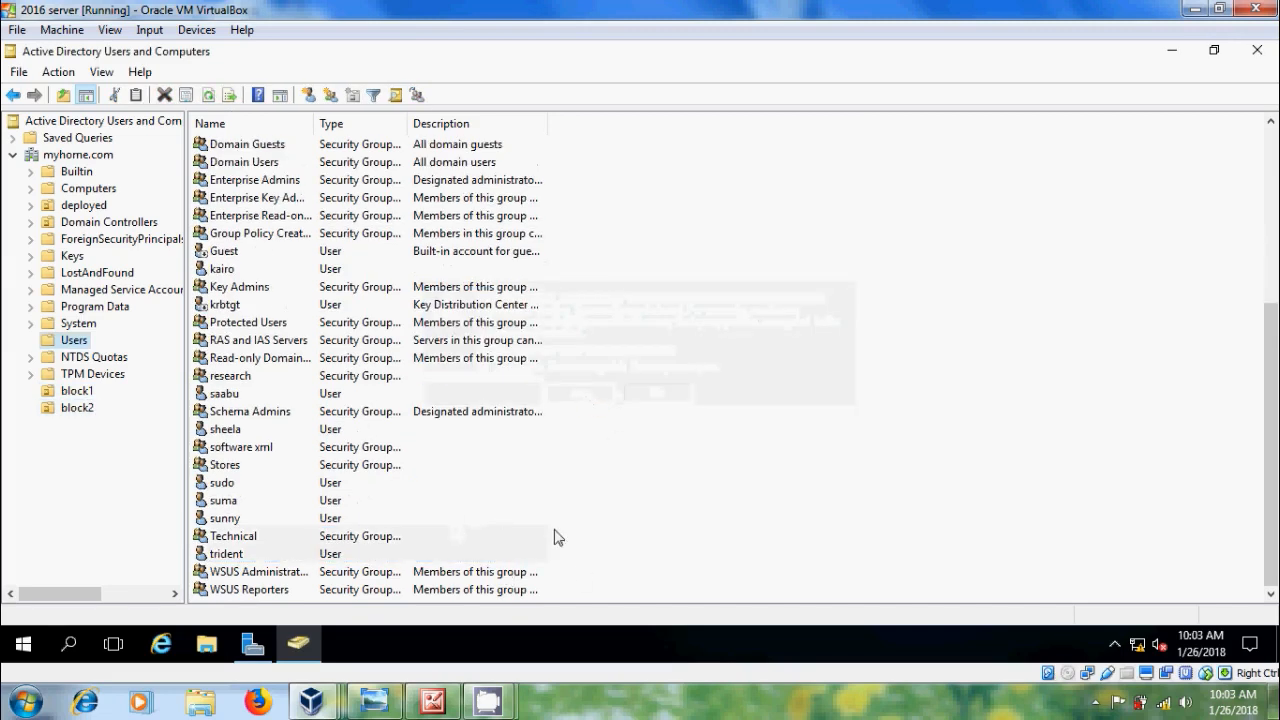
# Step: Move the Administration and research groups into block1, and Stores and Technical into block2
pyautogui.moveTo(1271, 345); pyautogui.dragTo(1271, 177)
pyautogui.click(255, 145)
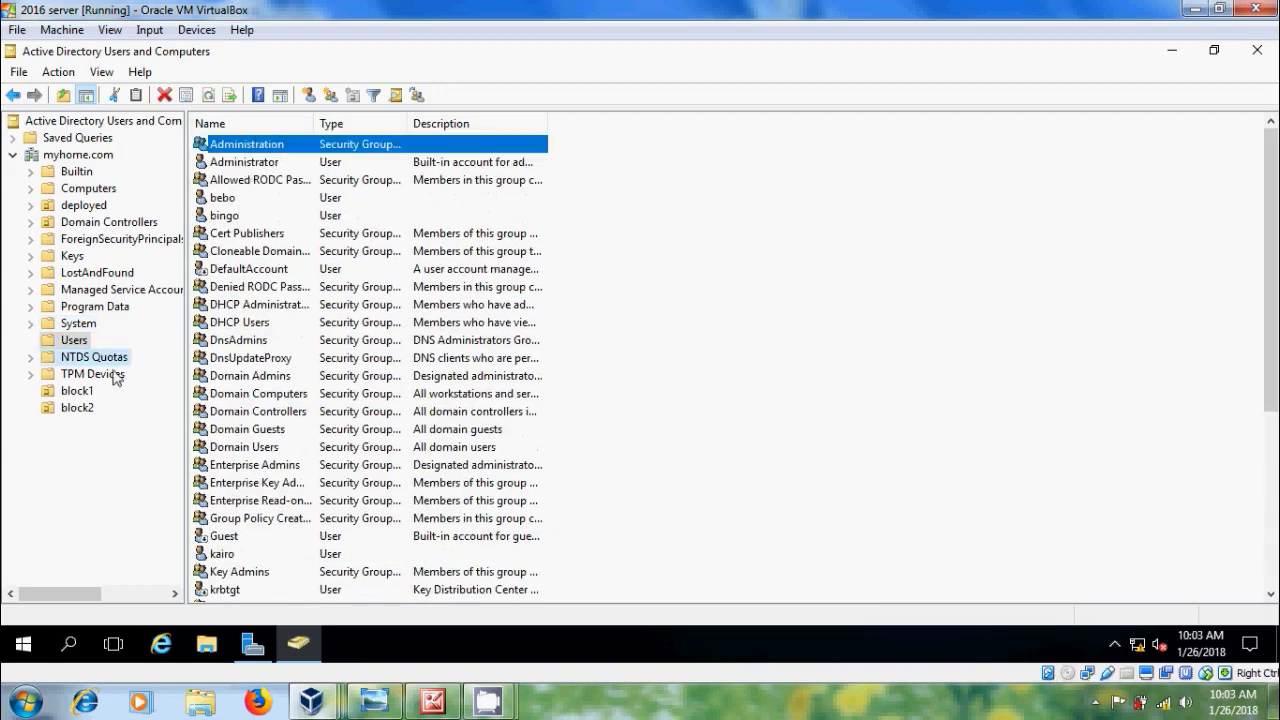
pyautogui.moveTo(86, 398); pyautogui.dragTo(86, 398)
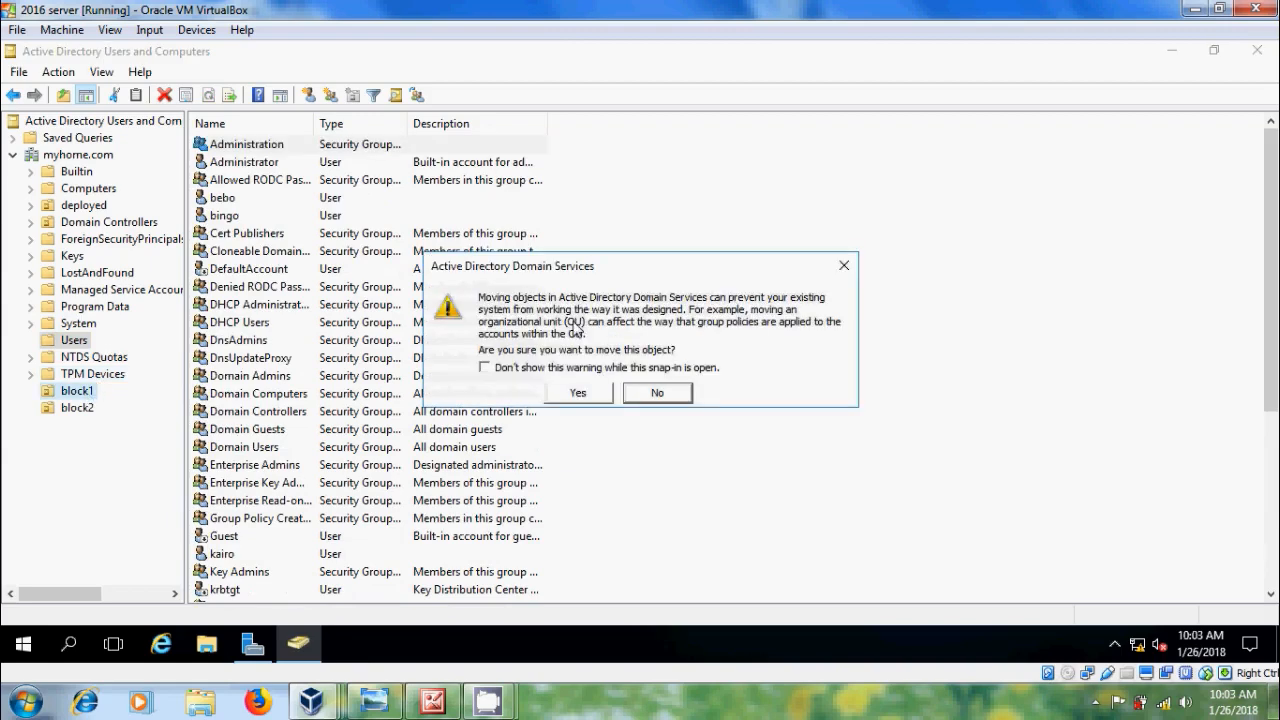
pyautogui.click(608, 394)
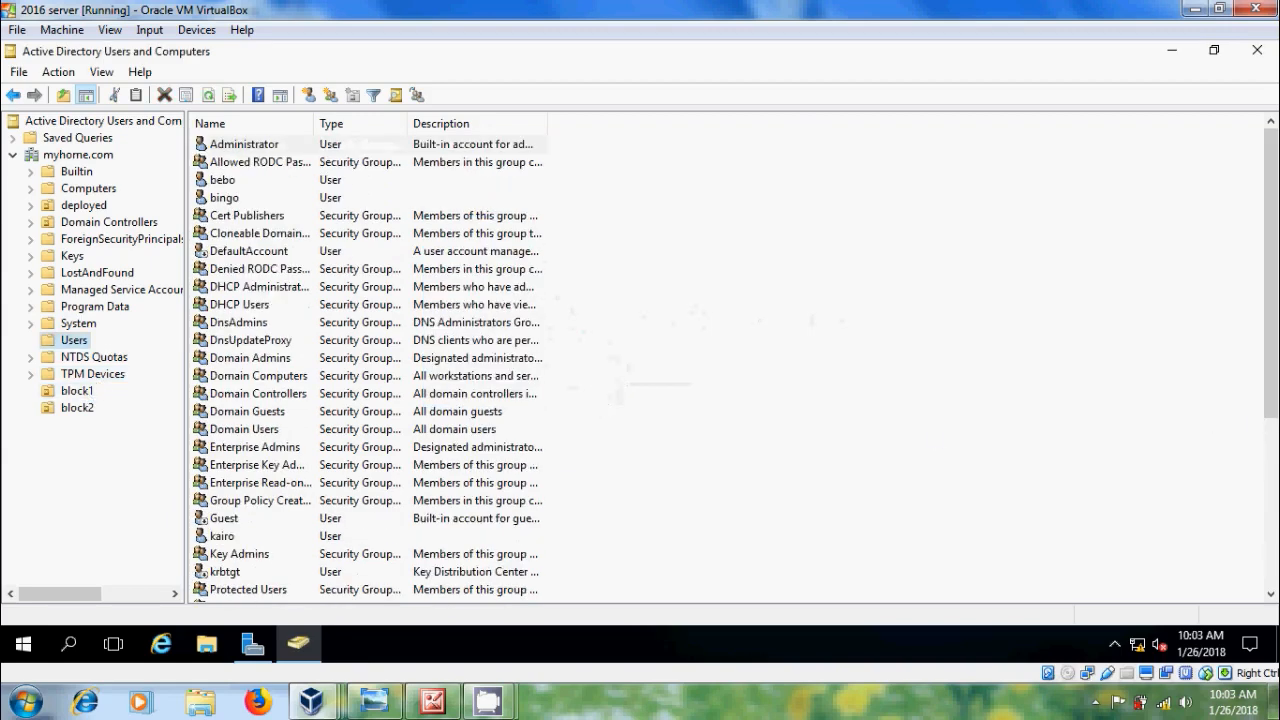
pyautogui.moveTo(1270, 343); pyautogui.dragTo(1270, 489)
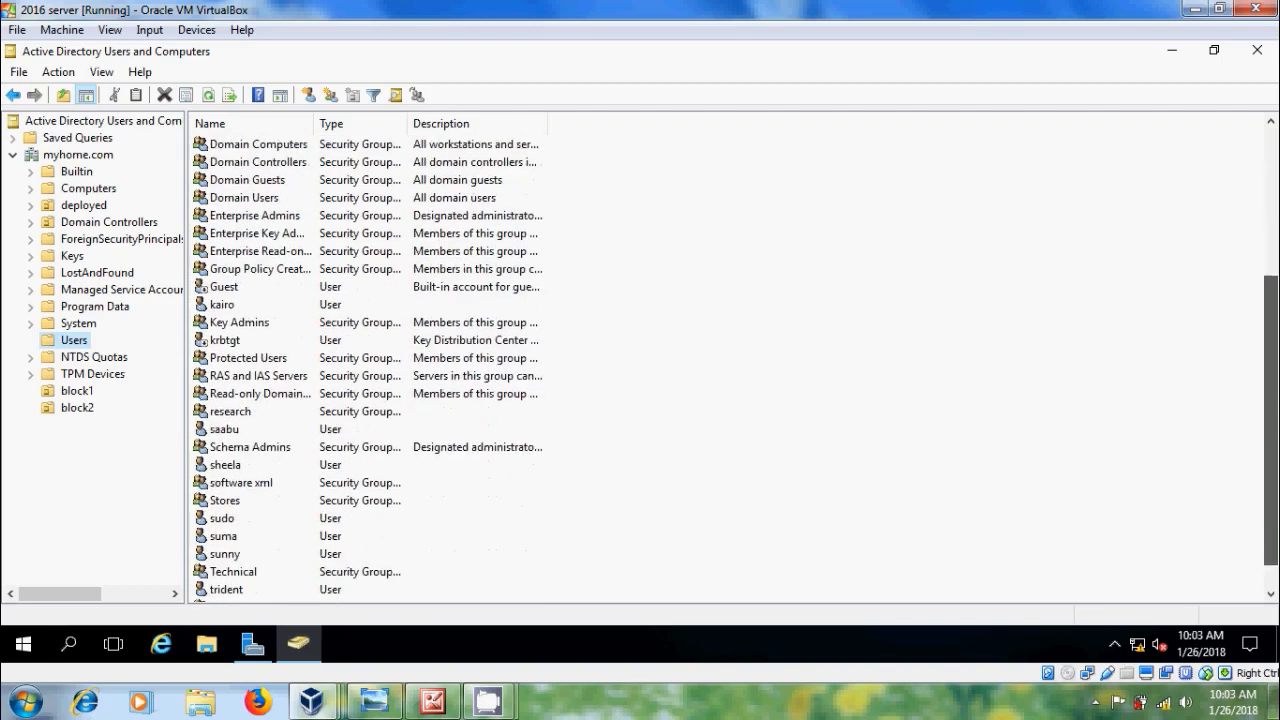
pyautogui.click(241, 421)
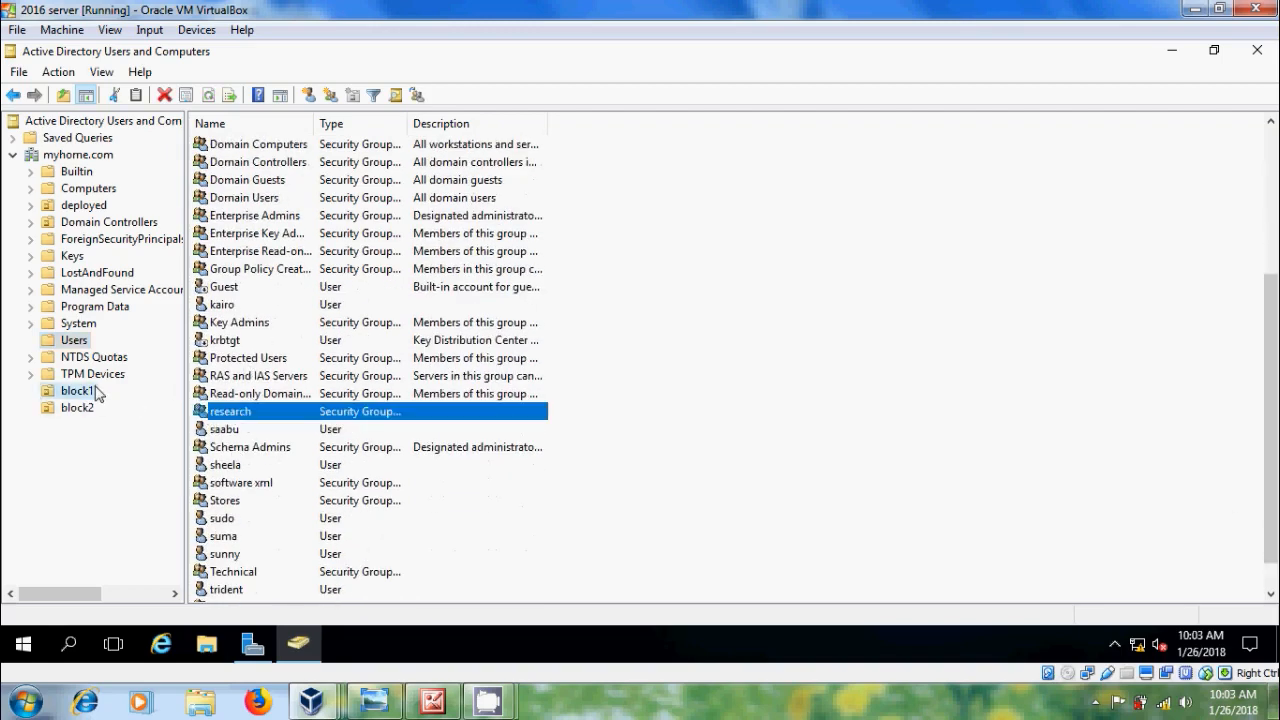
pyautogui.moveTo(92, 392); pyautogui.dragTo(92, 392)
pyautogui.click(600, 398)
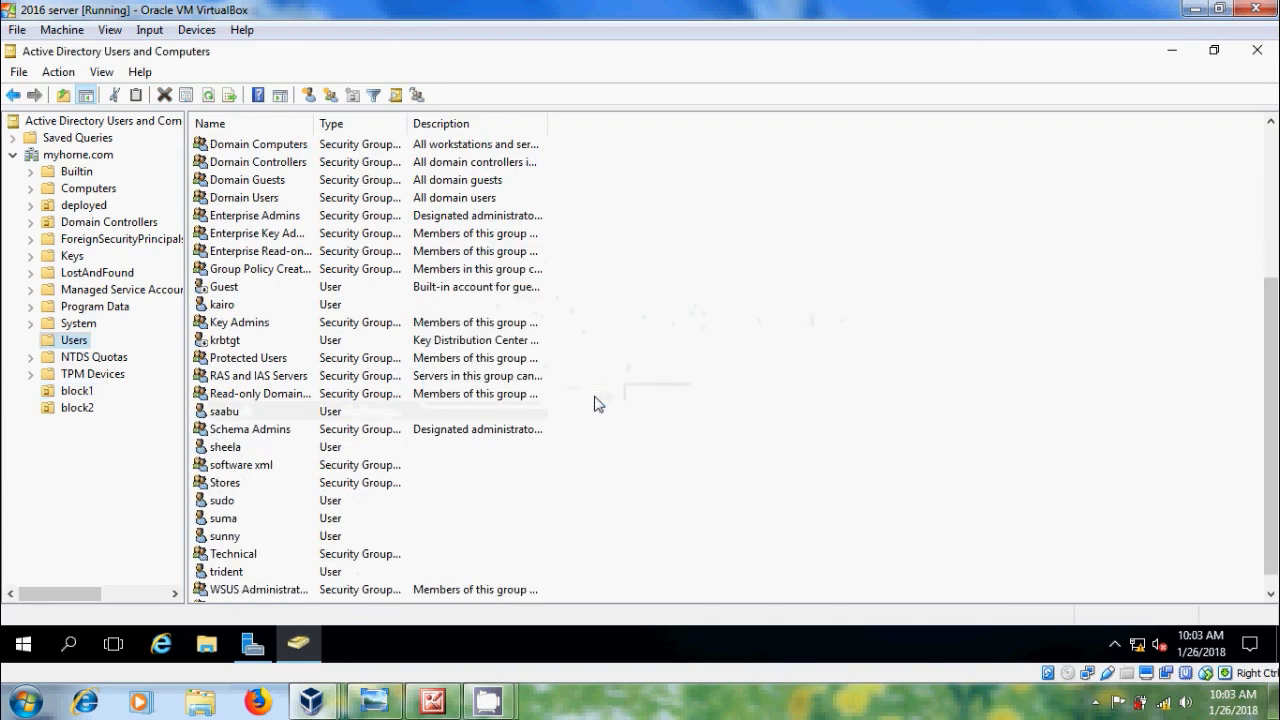
pyautogui.moveTo(238, 488); pyautogui.dragTo(80, 393)
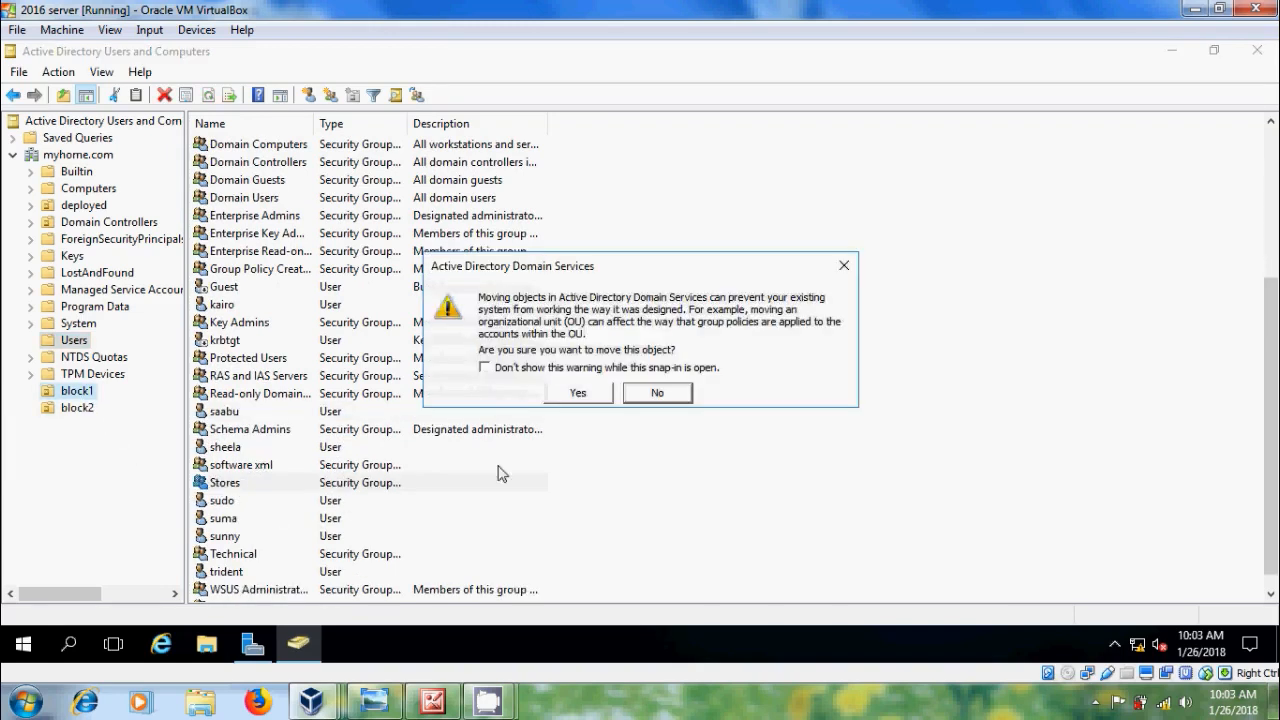
pyautogui.click(586, 394)
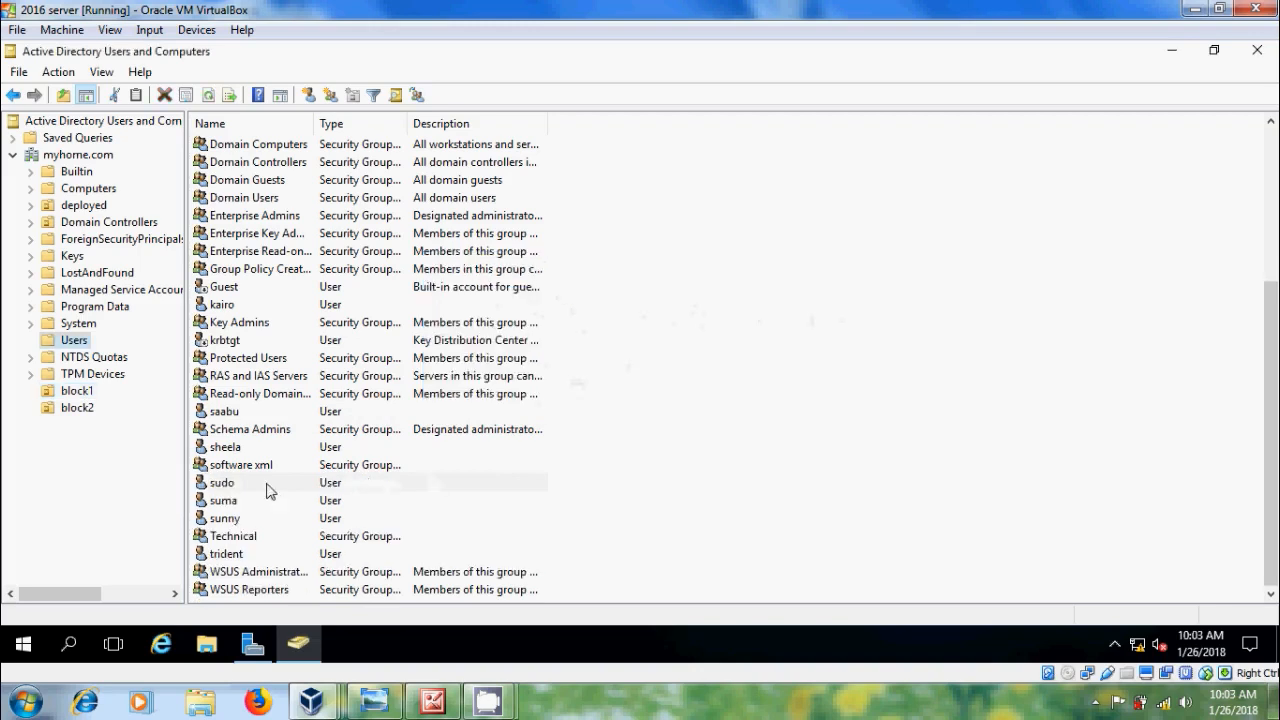
pyautogui.moveTo(236, 540); pyautogui.dragTo(82, 405)
pyautogui.click(587, 396)
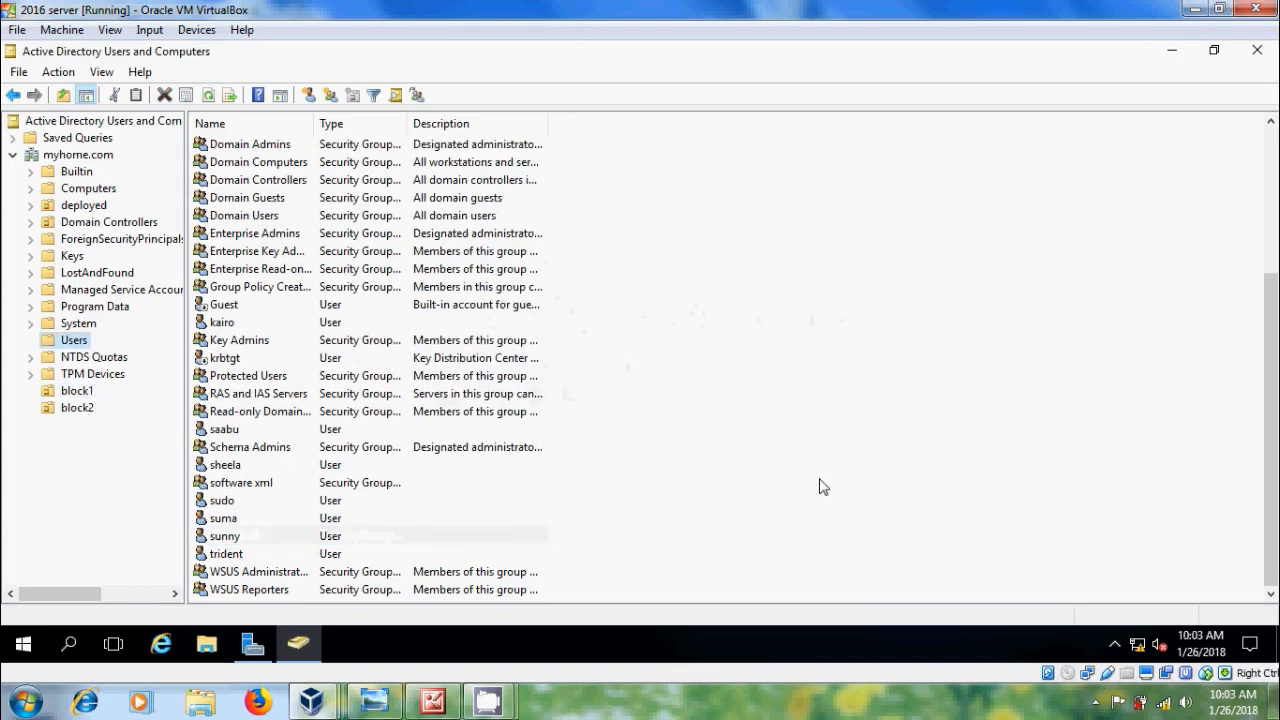
pyautogui.scroll(4, 823, 486)
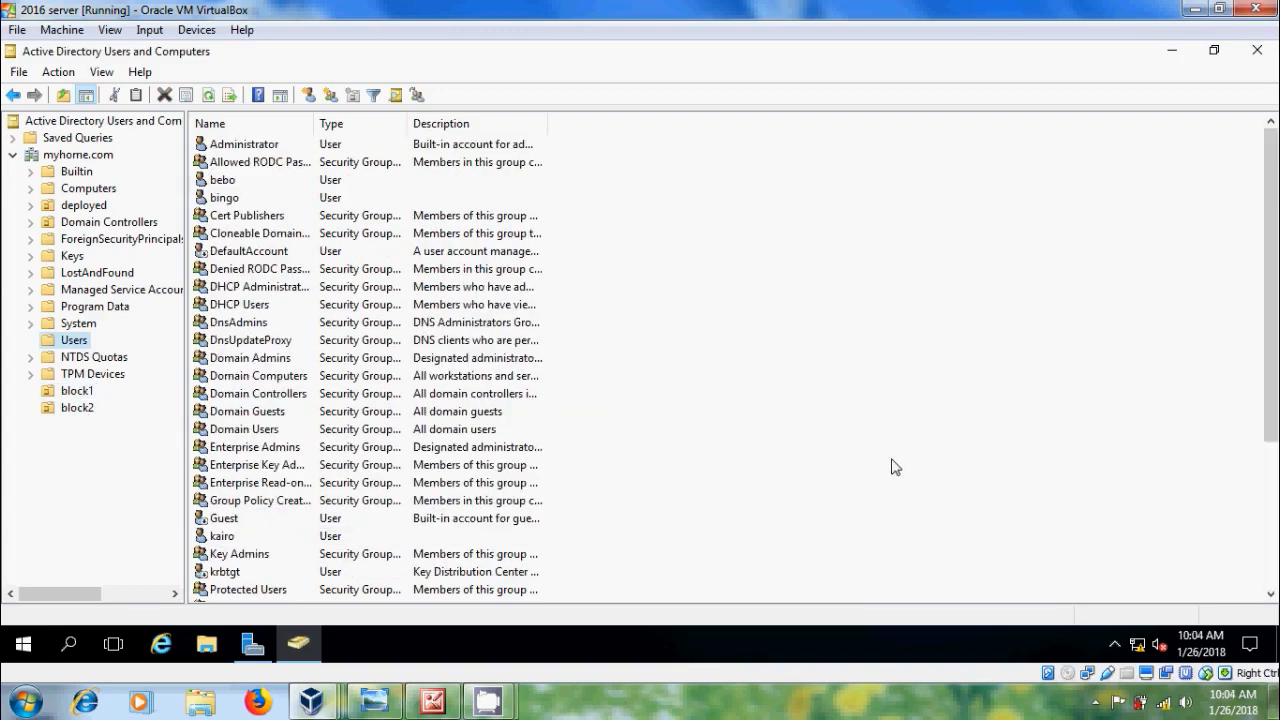
# Step: Compare block1 and block2 contents against the Block 1/Block 2 plan image, ending on block1
pyautogui.click(87, 395)
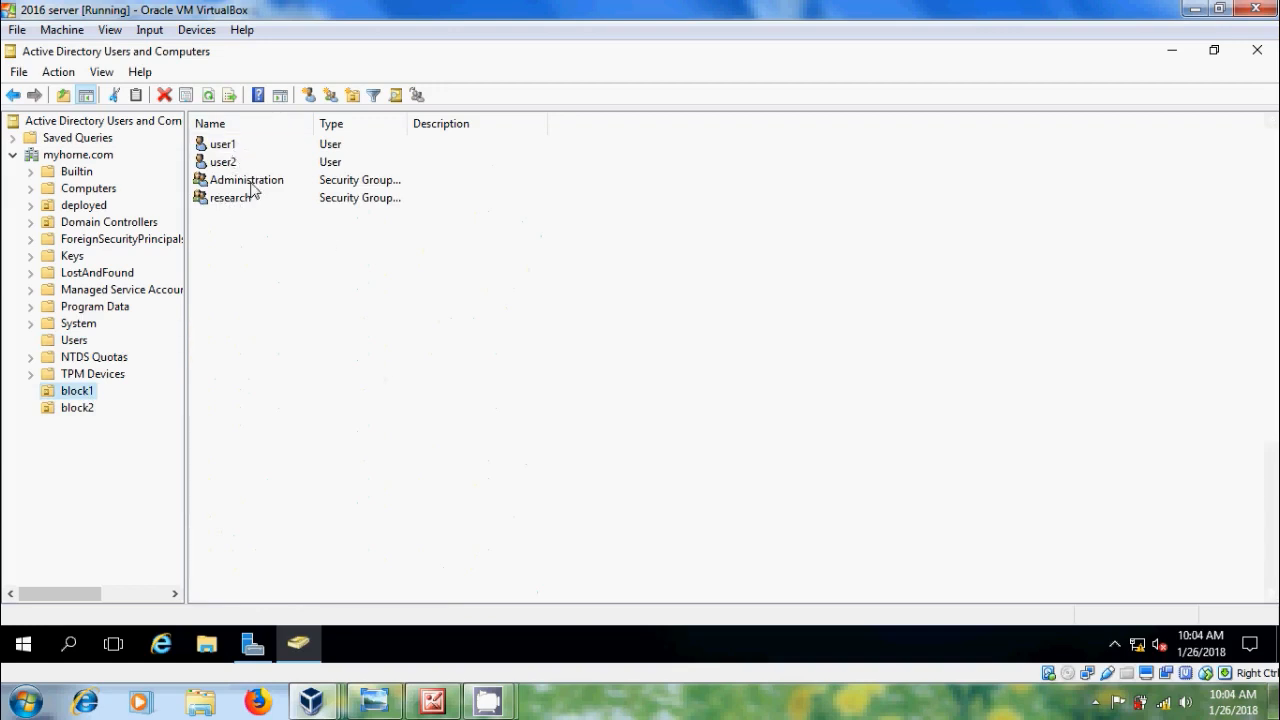
pyautogui.click(432, 701)
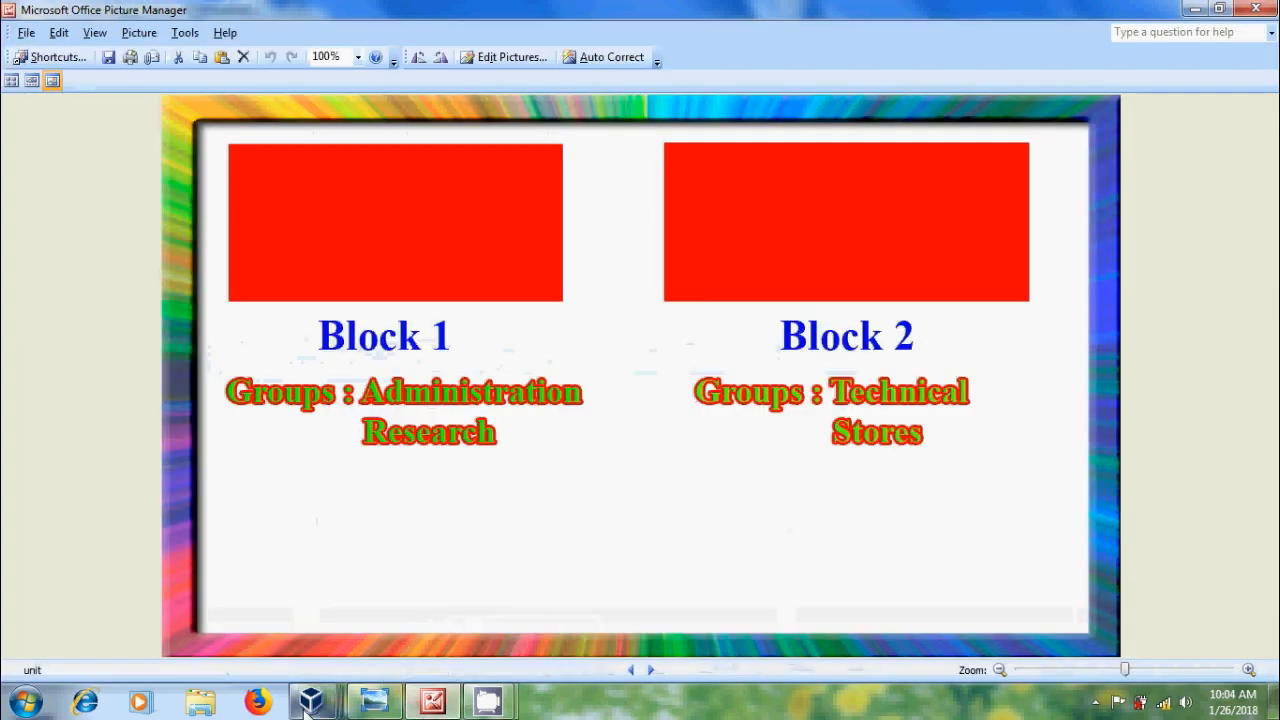
pyautogui.moveTo(311, 701)
pyautogui.click(340, 625)
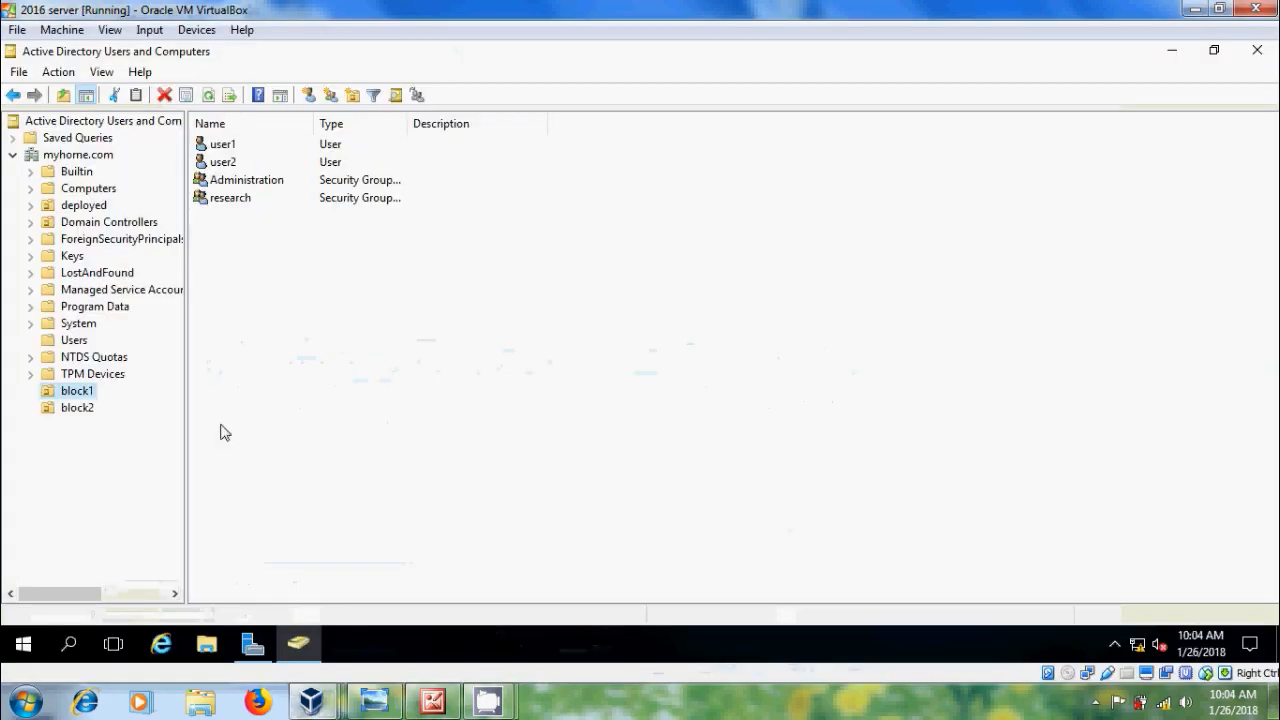
pyautogui.click(80, 409)
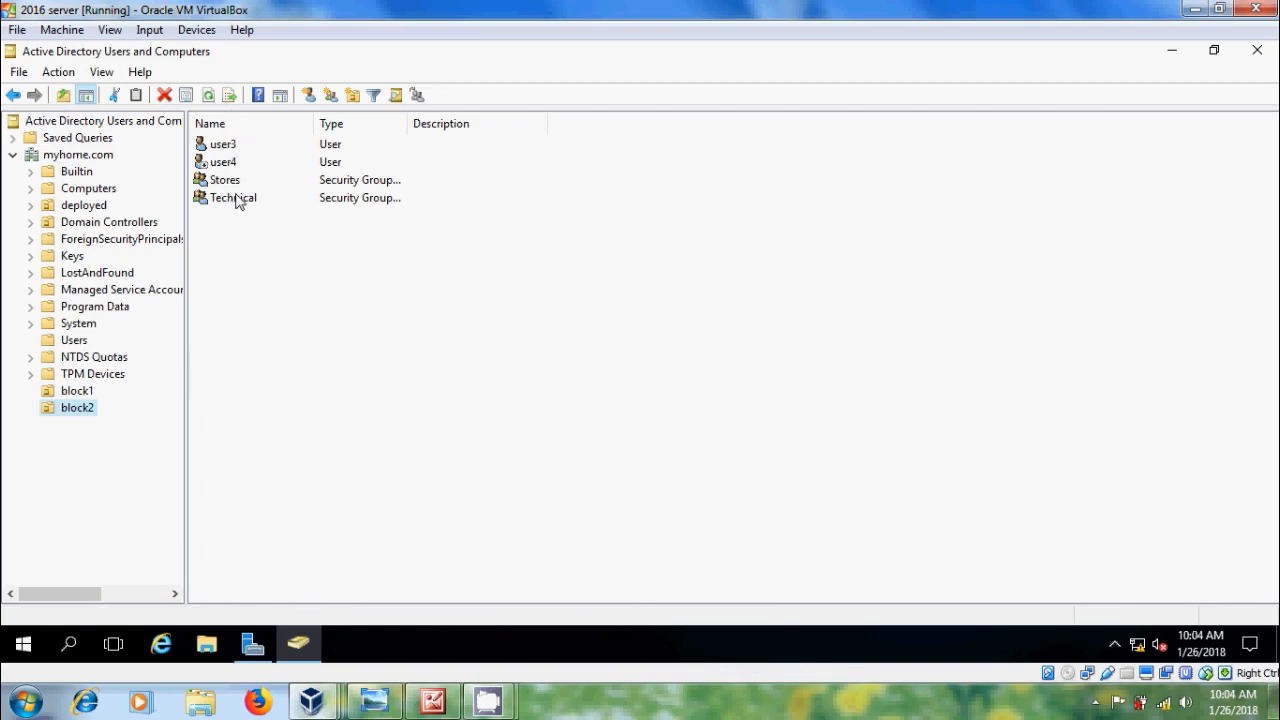
pyautogui.click(433, 702)
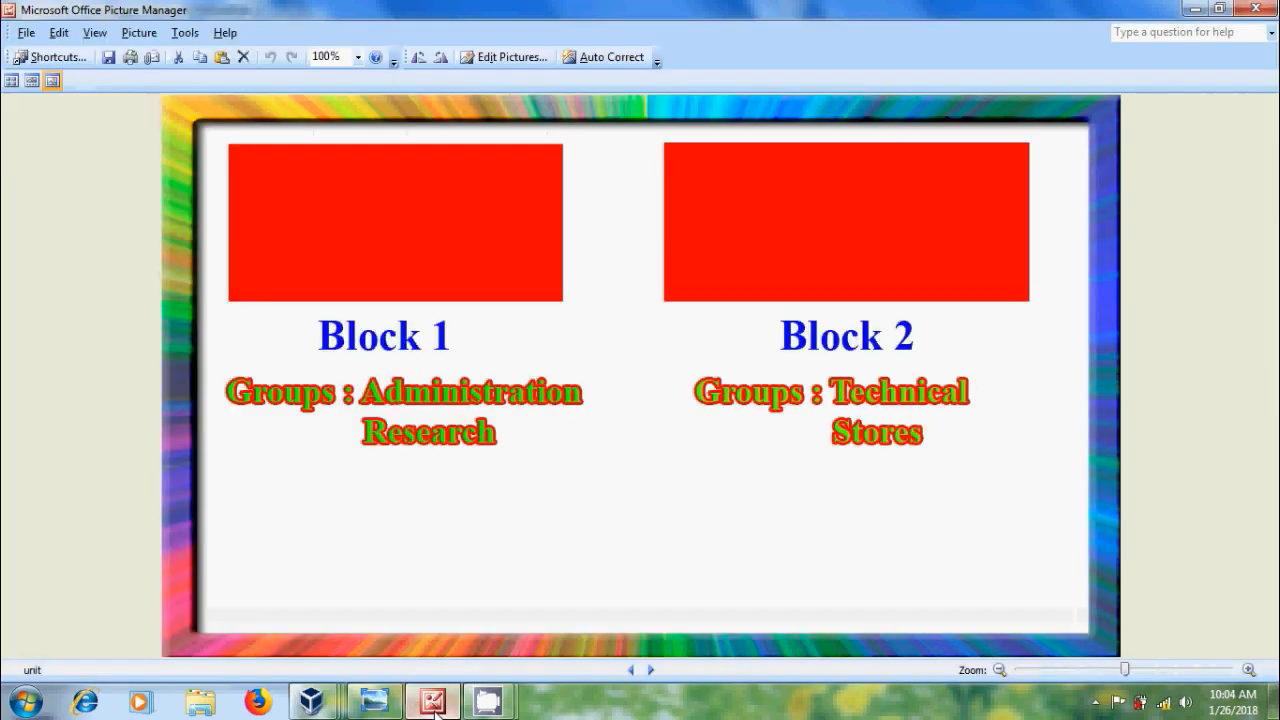
pyautogui.click(433, 702)
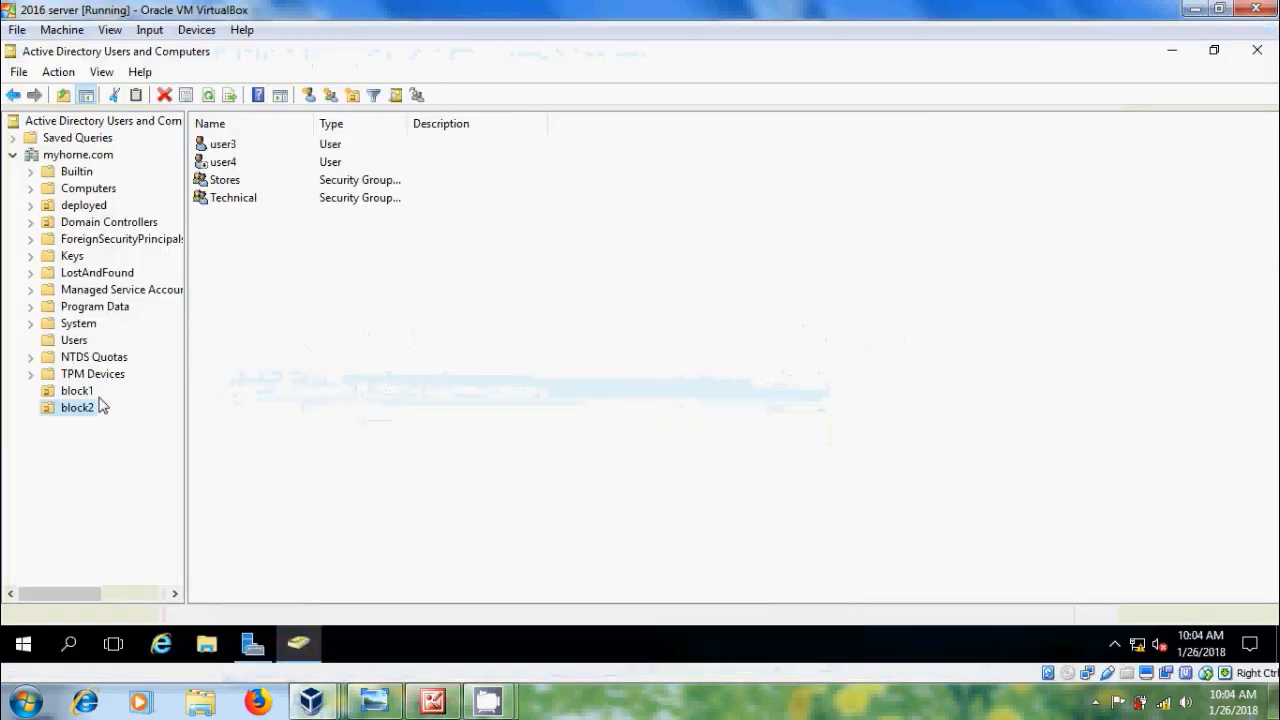
pyautogui.click(77, 391)
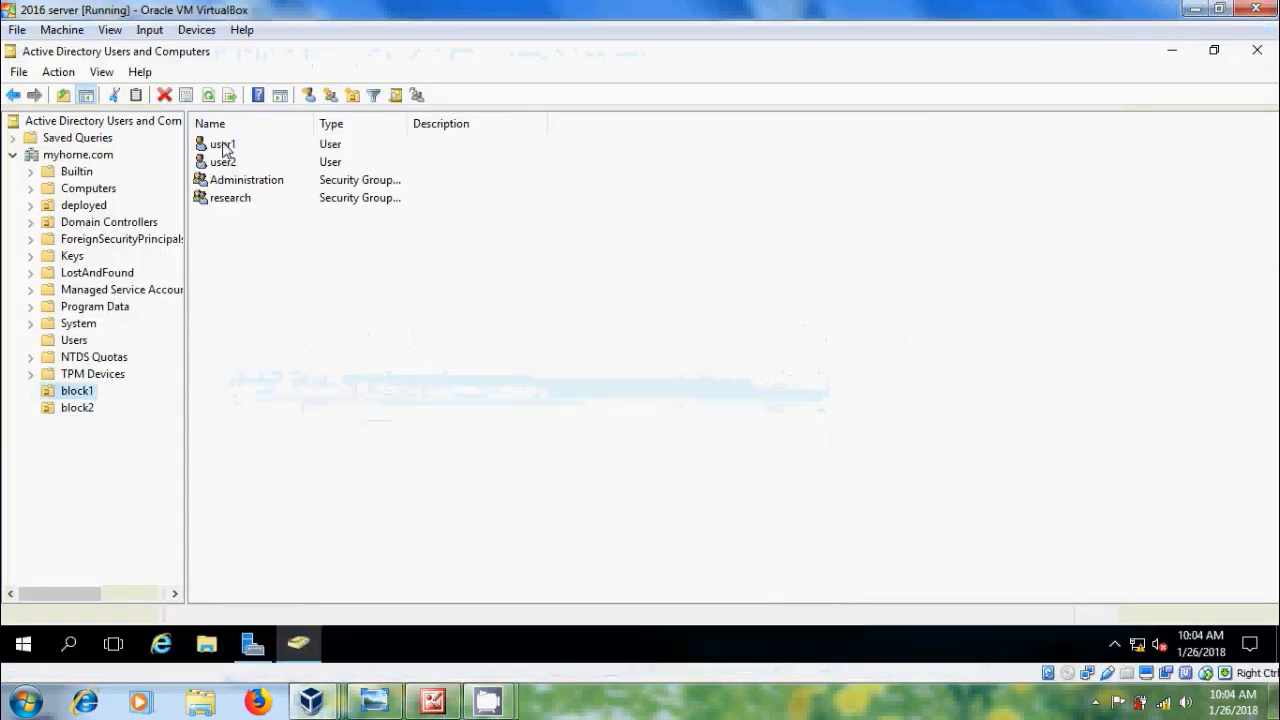
# Step: Check user1's Member Of tab shows Administration membership
pyautogui.doubleClick(222, 145)
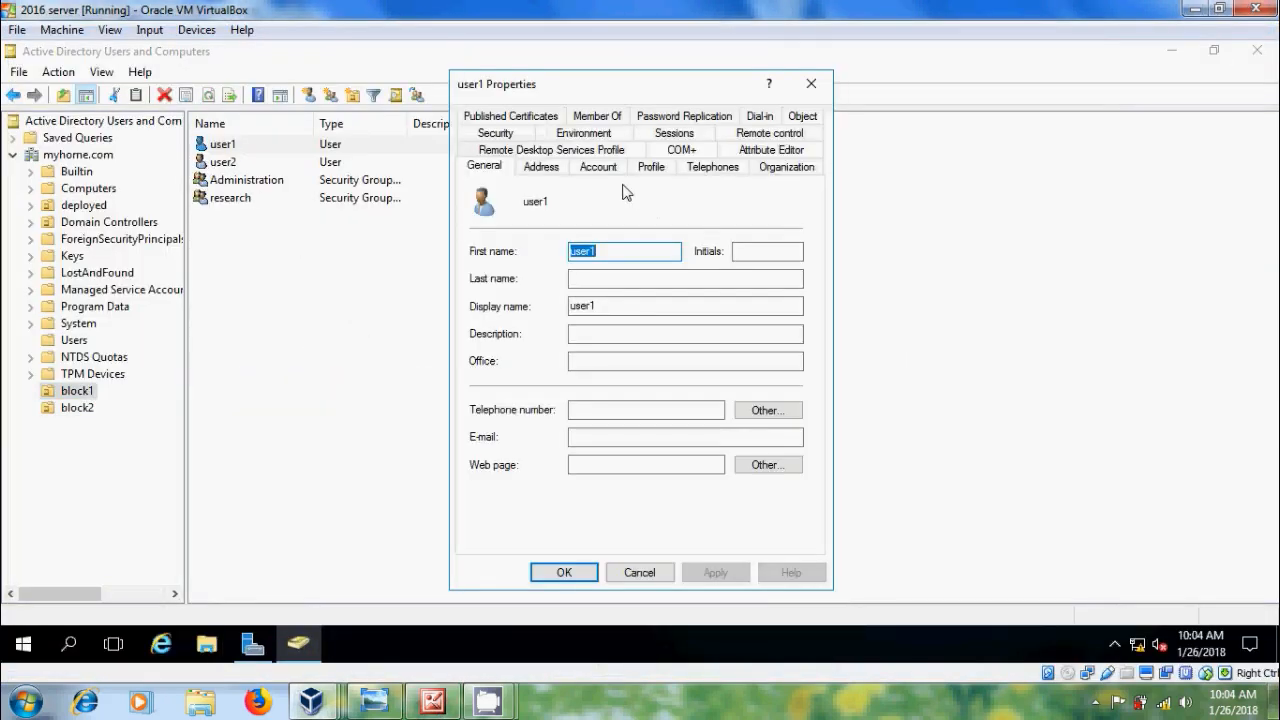
pyautogui.click(603, 117)
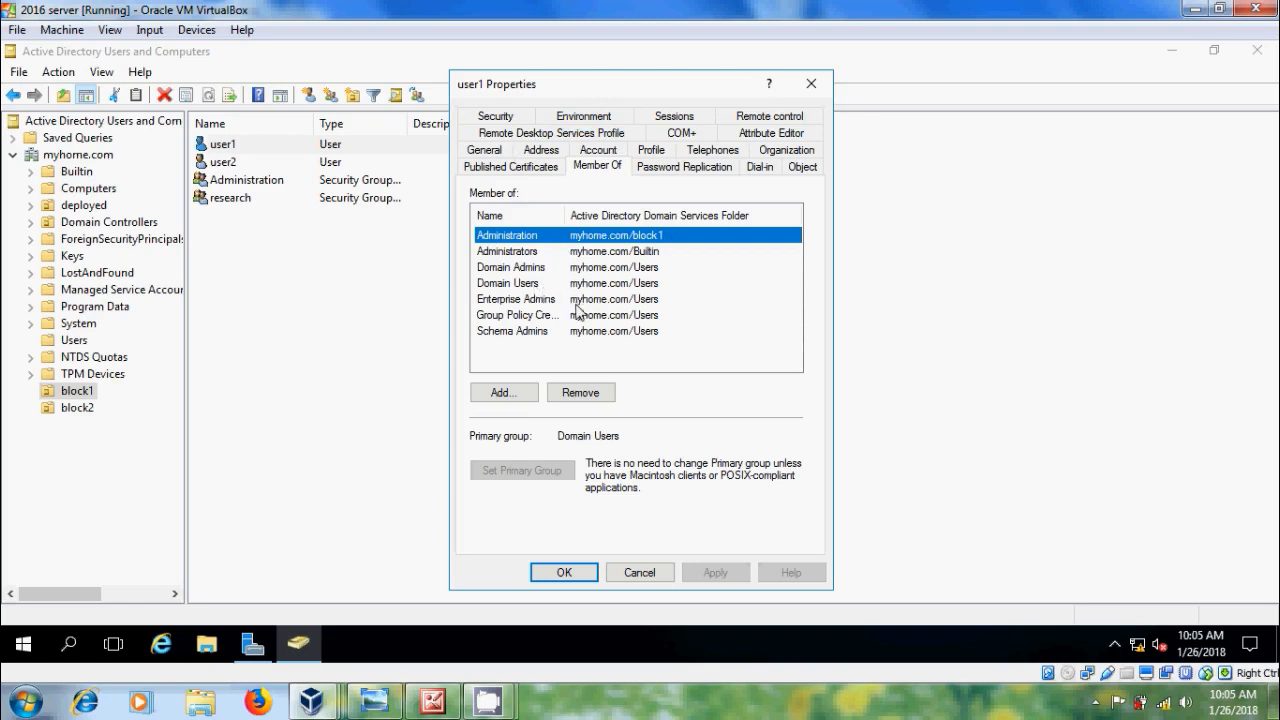
pyautogui.click(566, 572)
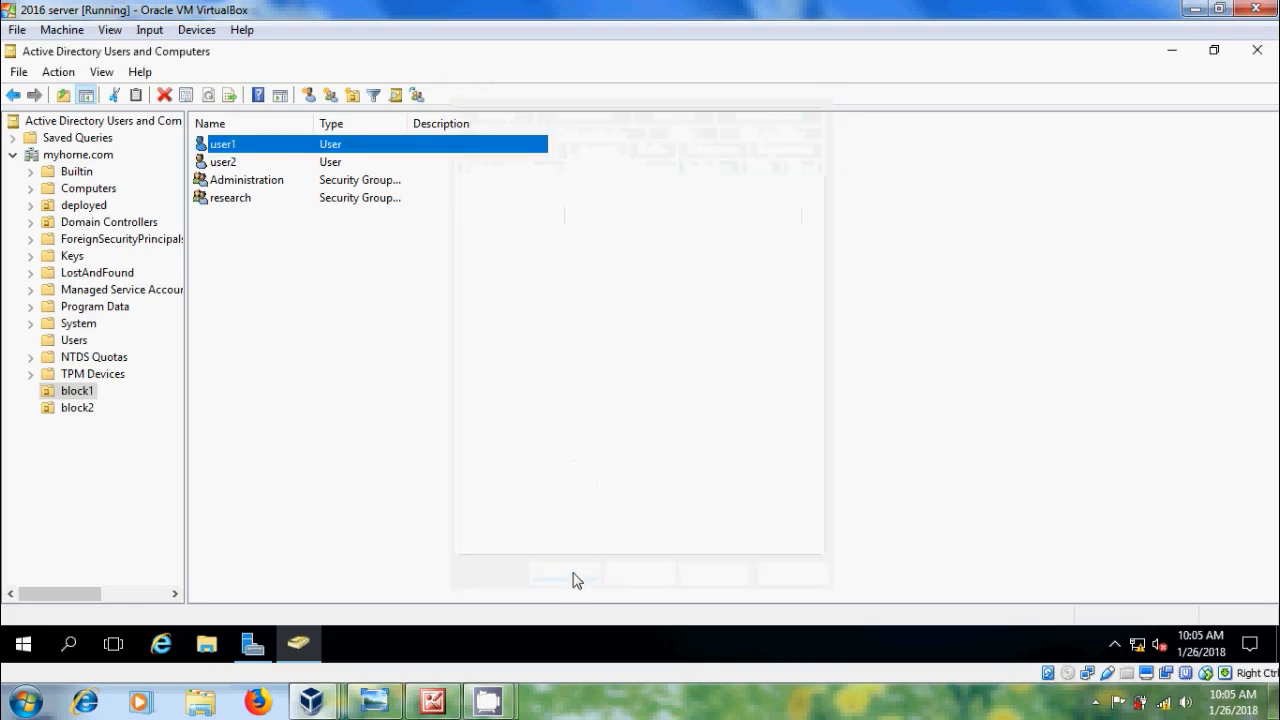
# Step: In block2, check user3's Member Of tab shows Technical, then minimize the image viewer
pyautogui.click(79, 408)
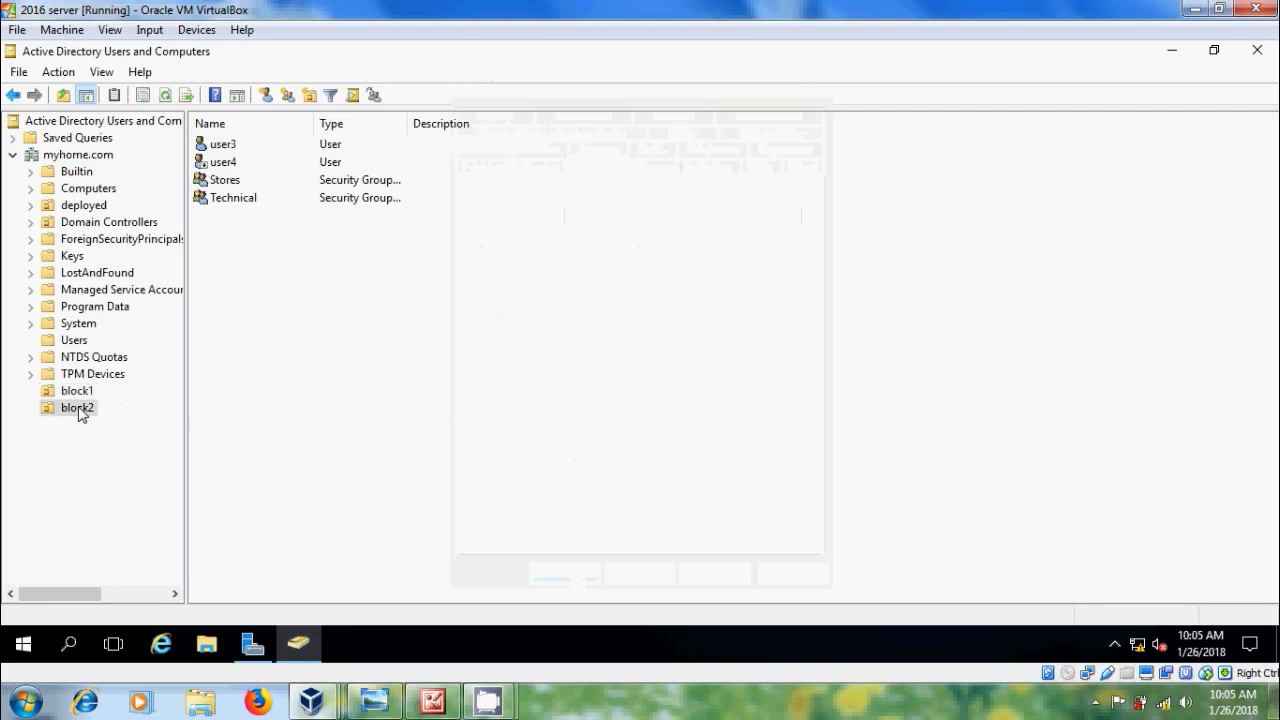
pyautogui.doubleClick(226, 146)
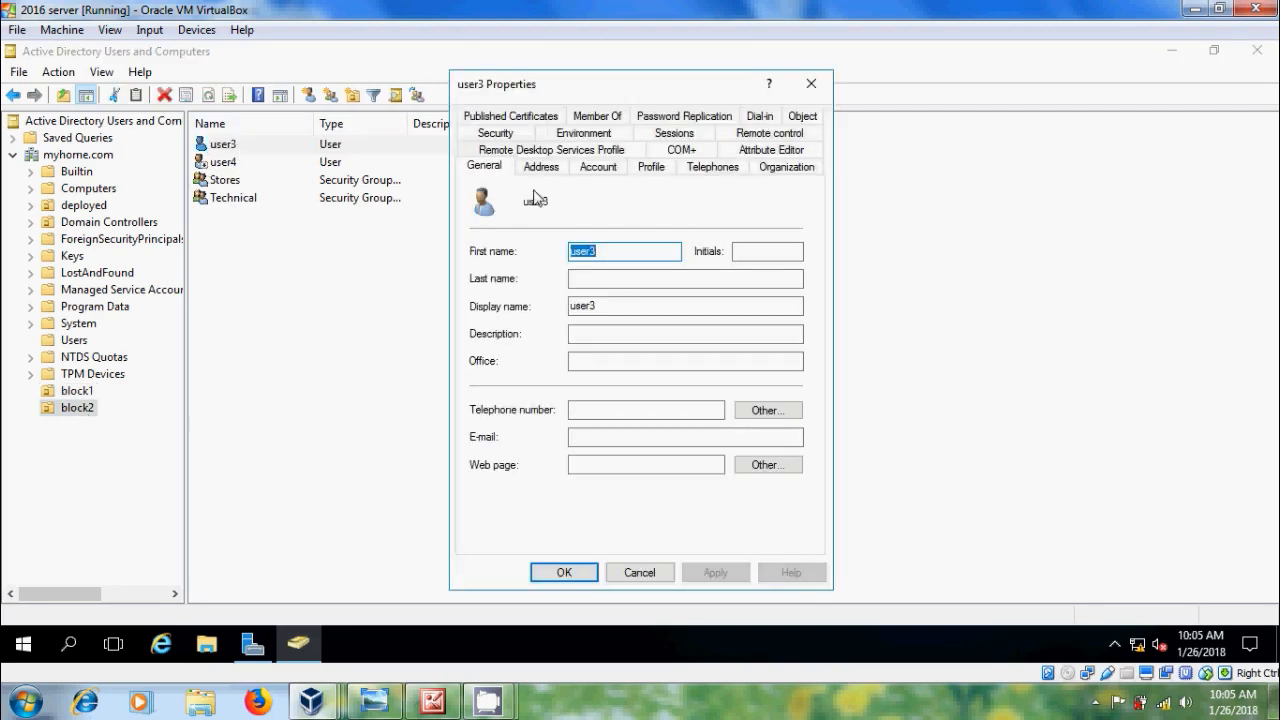
pyautogui.click(598, 117)
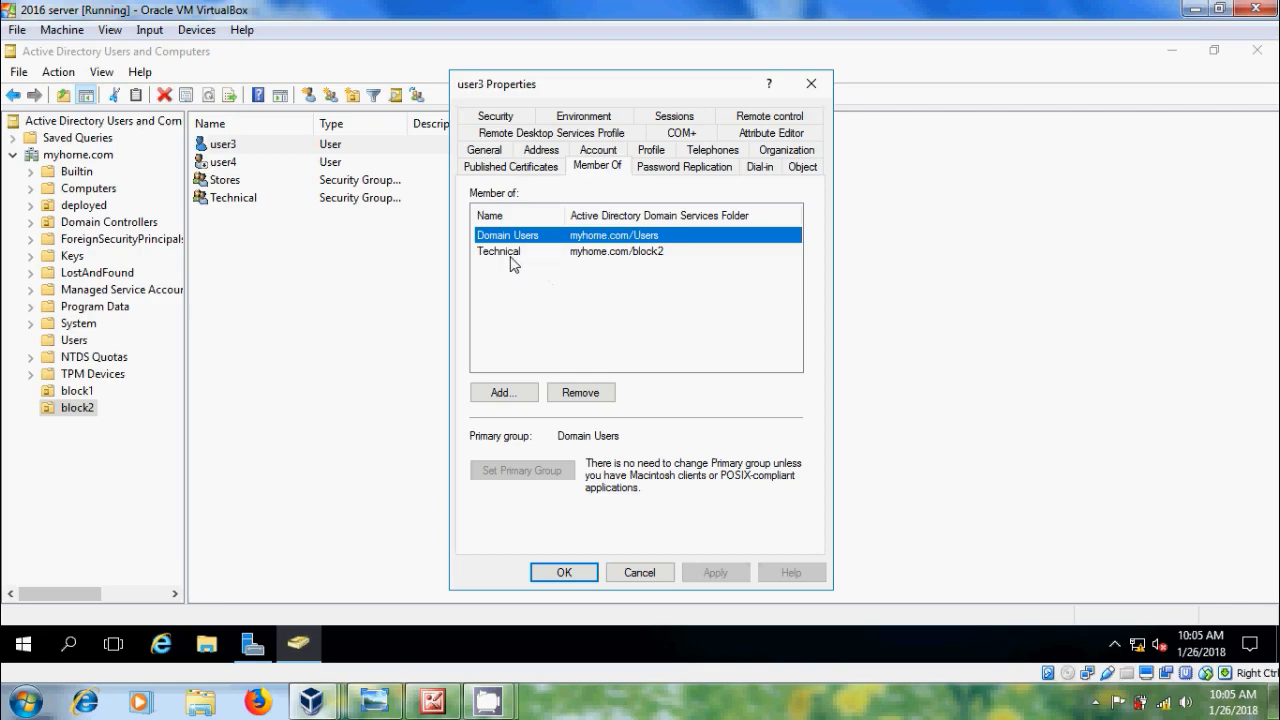
pyautogui.click(562, 574)
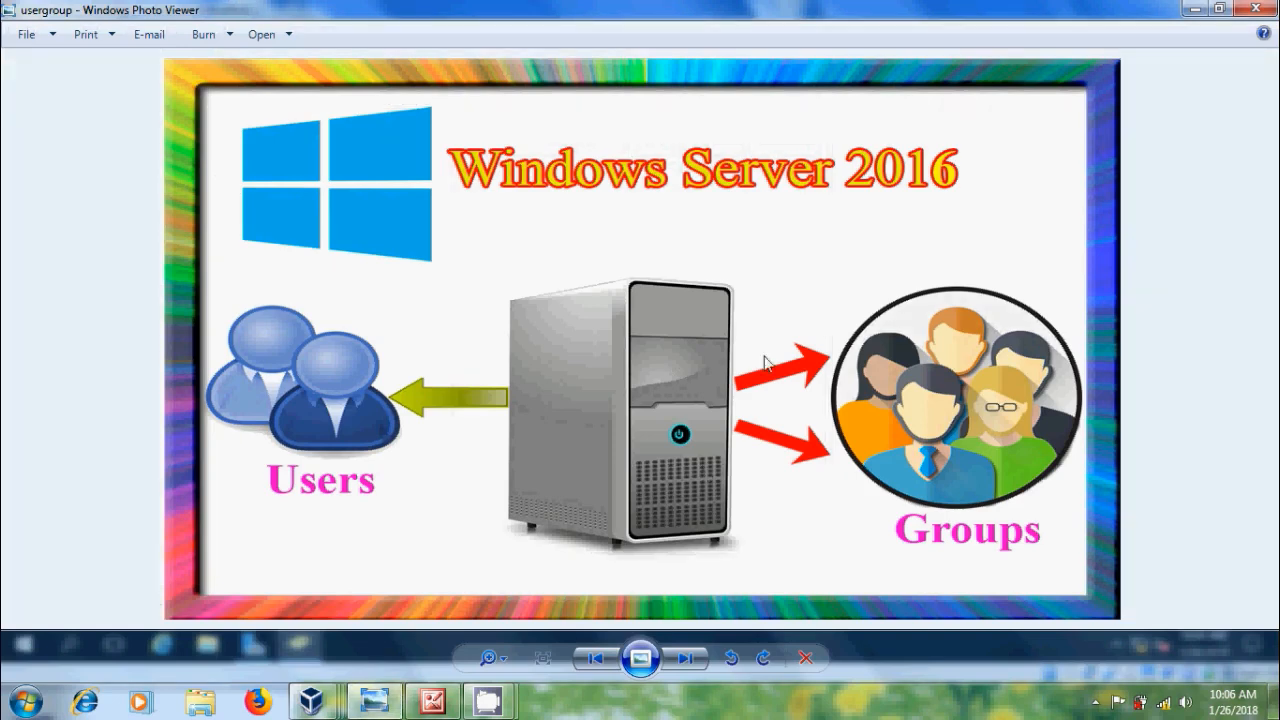
pyautogui.click(1195, 8)
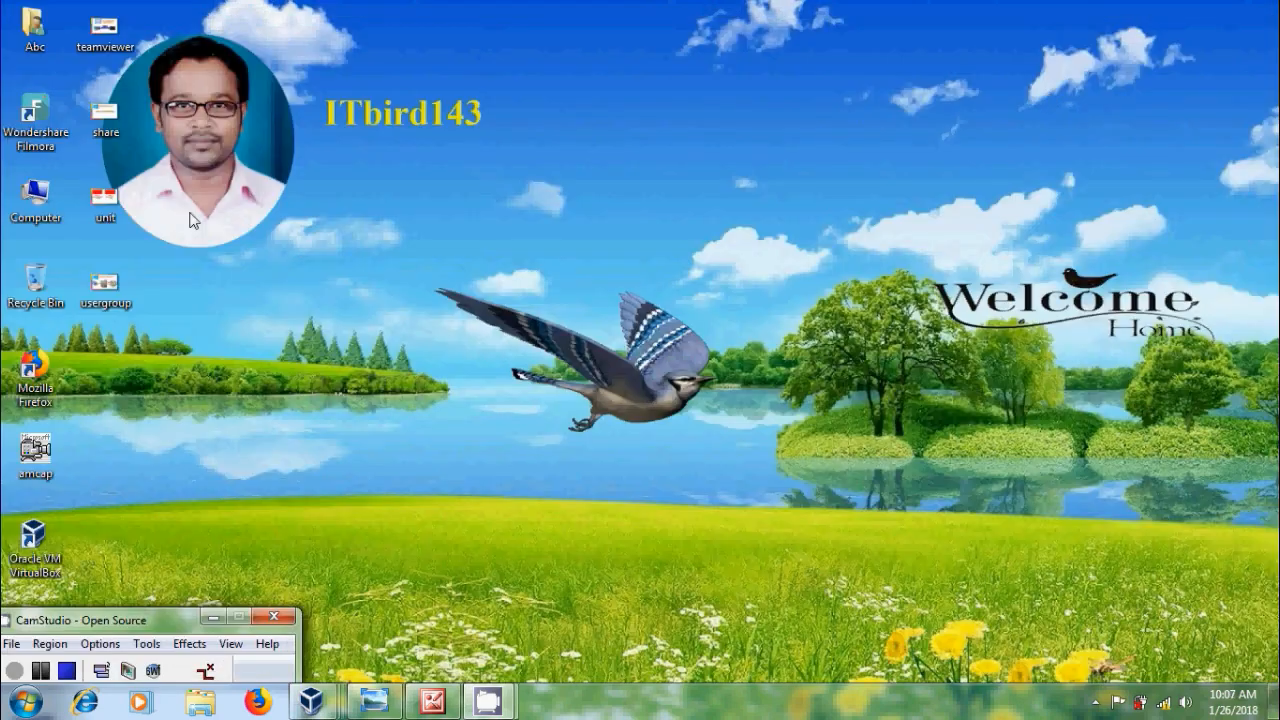